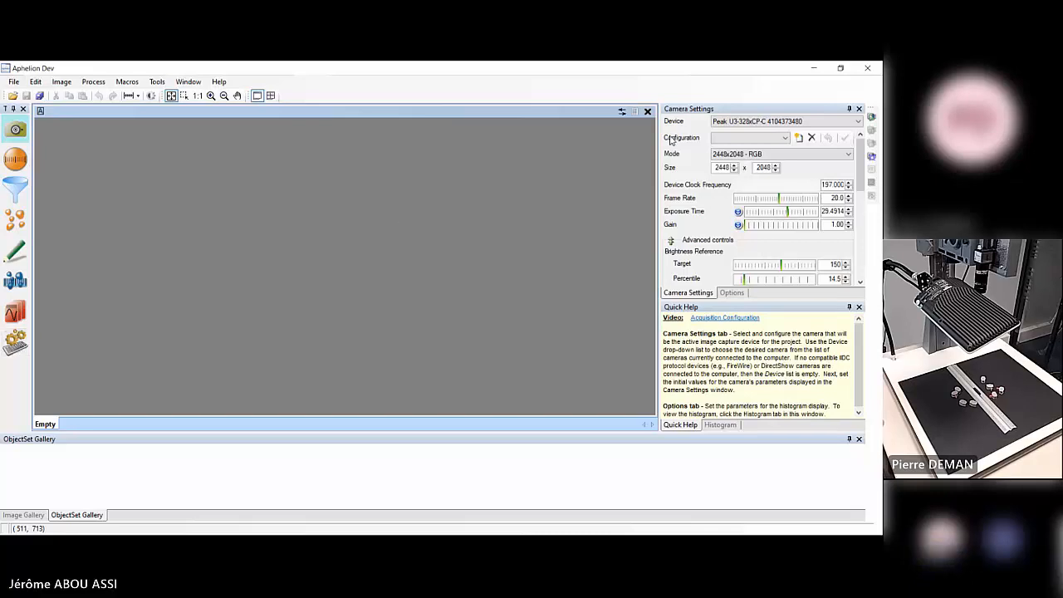
{"action": "left_click", "coordinate": [16, 159]}
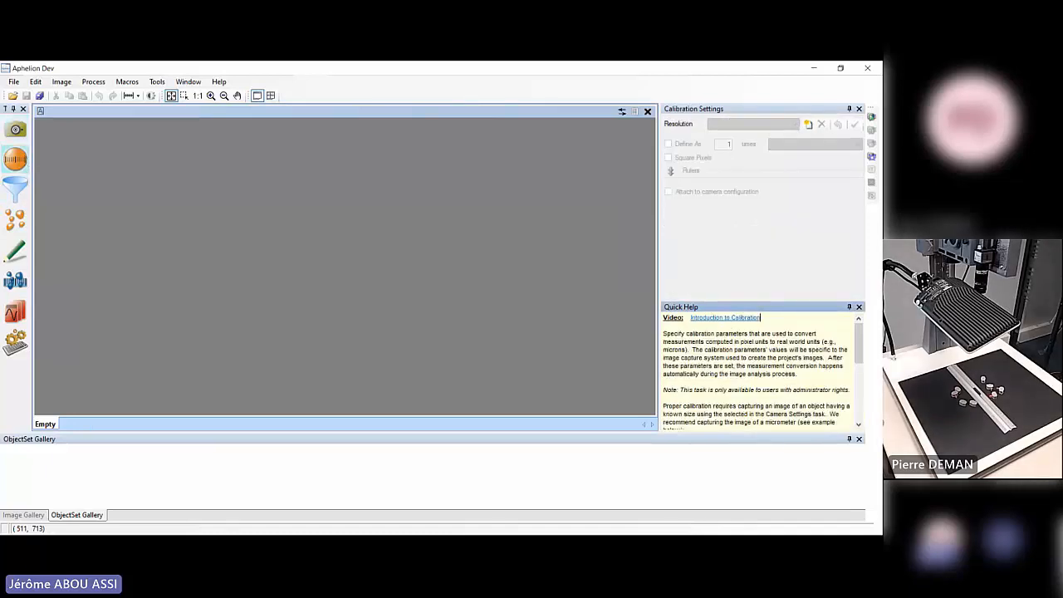
{"action": "left_click", "coordinate": [24, 514]}
{"action": "left_click", "coordinate": [77, 515]}
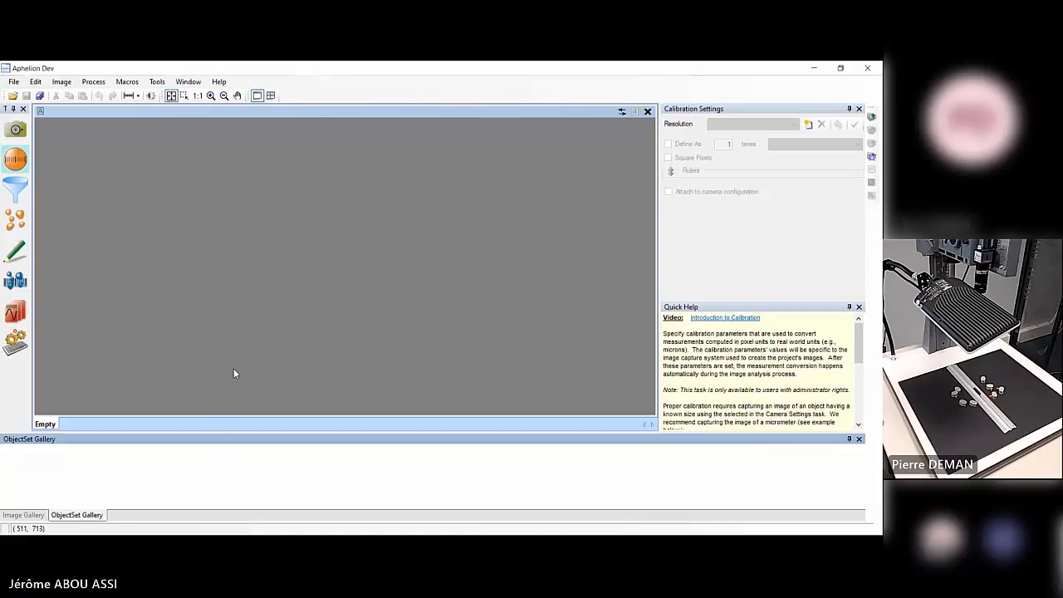
Start the live preview of the Peak U3-328xCP-C camera and fit the whole image in the view.
{"action": "left_click", "coordinate": [15, 129]}
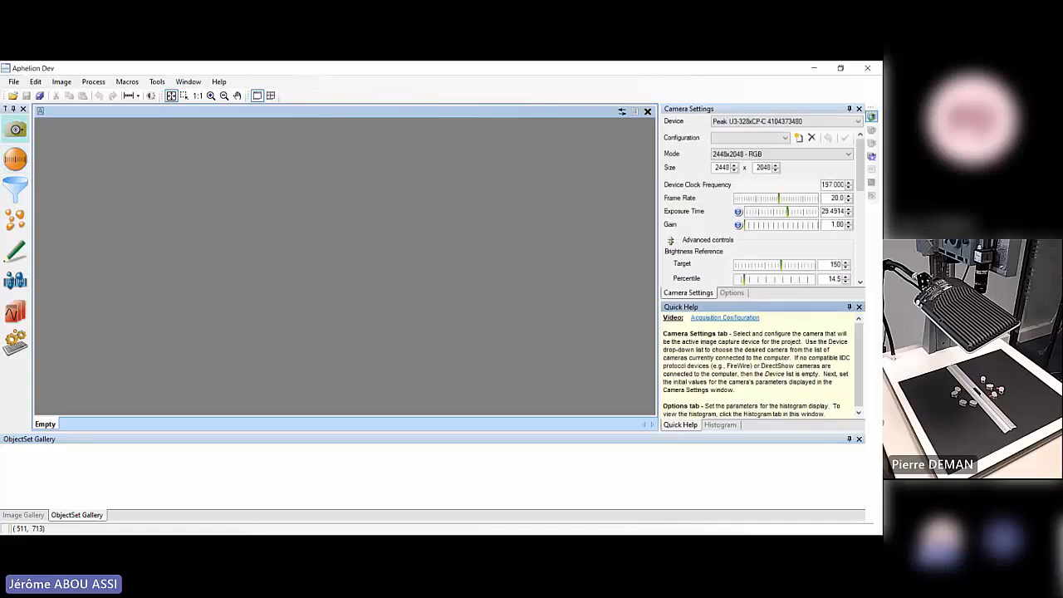
{"action": "left_click", "coordinate": [871, 116]}
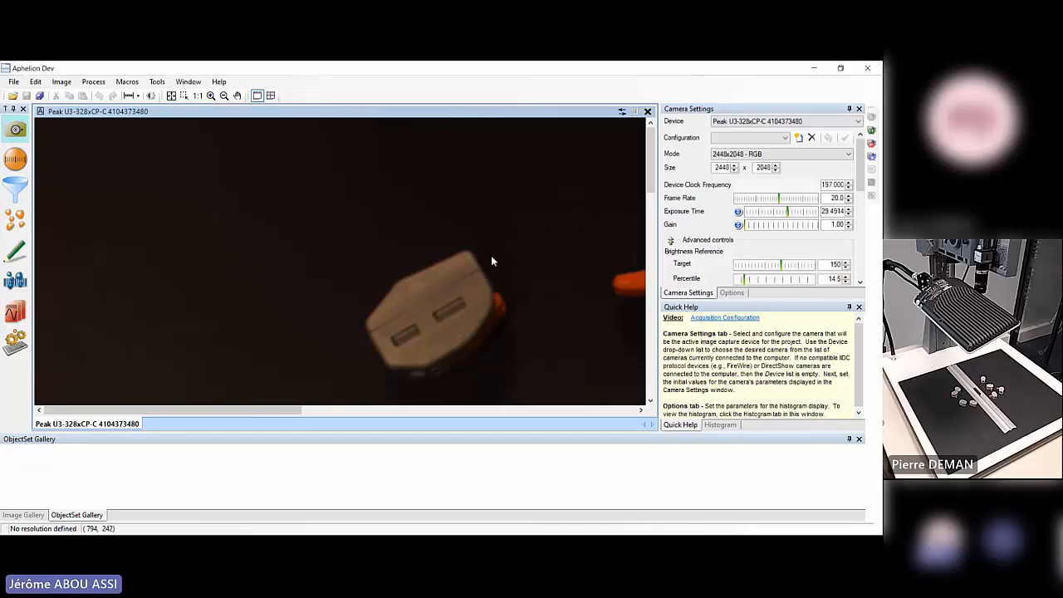
{"action": "double_click", "coordinate": [490, 256]}
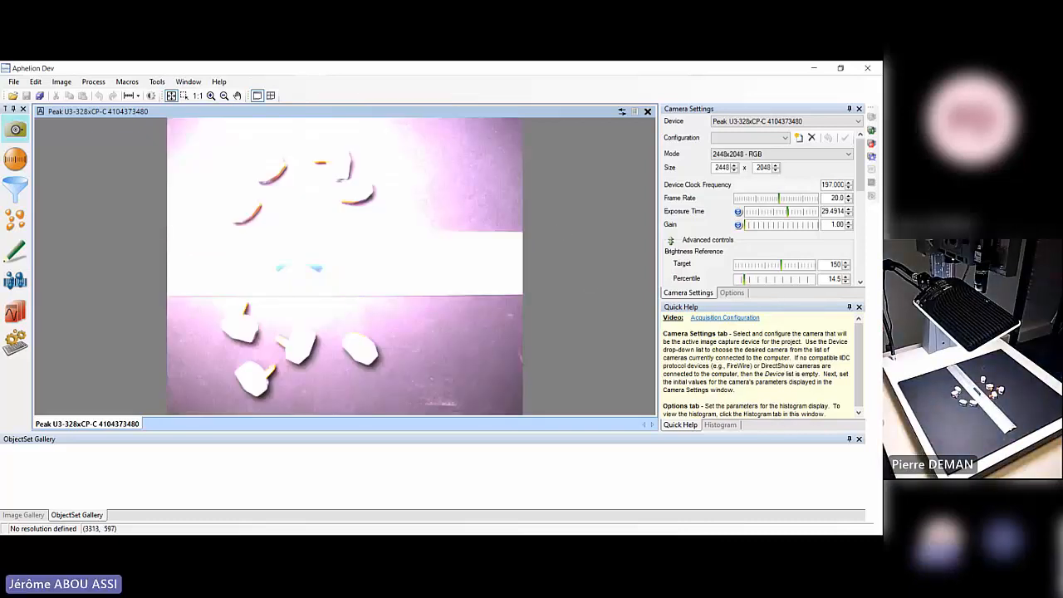
Review the camera settings and reduce the exposure time to about 3.
{"action": "scroll", "coordinate": [694, 183], "scroll_direction": "down", "scroll_amount": 2}
{"action": "scroll", "coordinate": [694, 183], "scroll_direction": "down", "scroll_amount": 4}
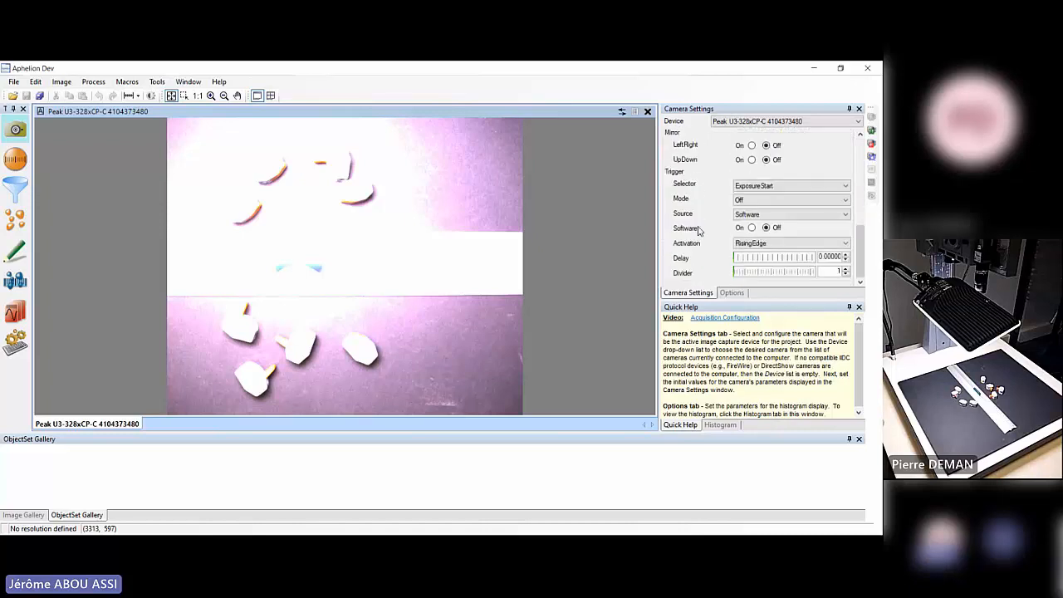
{"action": "scroll", "coordinate": [697, 220], "scroll_direction": "up", "scroll_amount": 6}
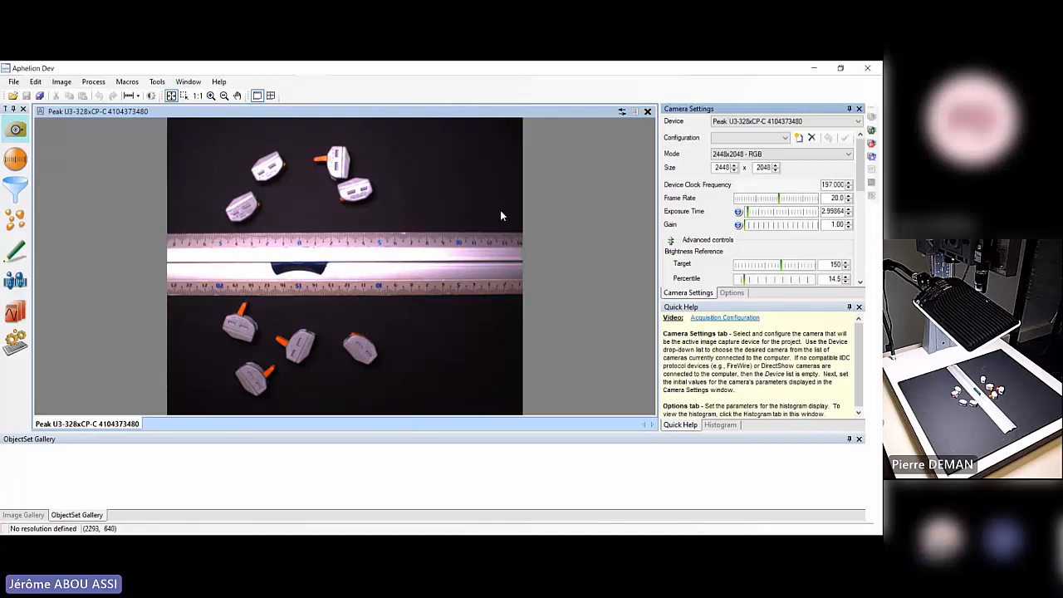
Create a new calibration resolution named Demo with the X and Y axes.
{"action": "left_click", "coordinate": [16, 159]}
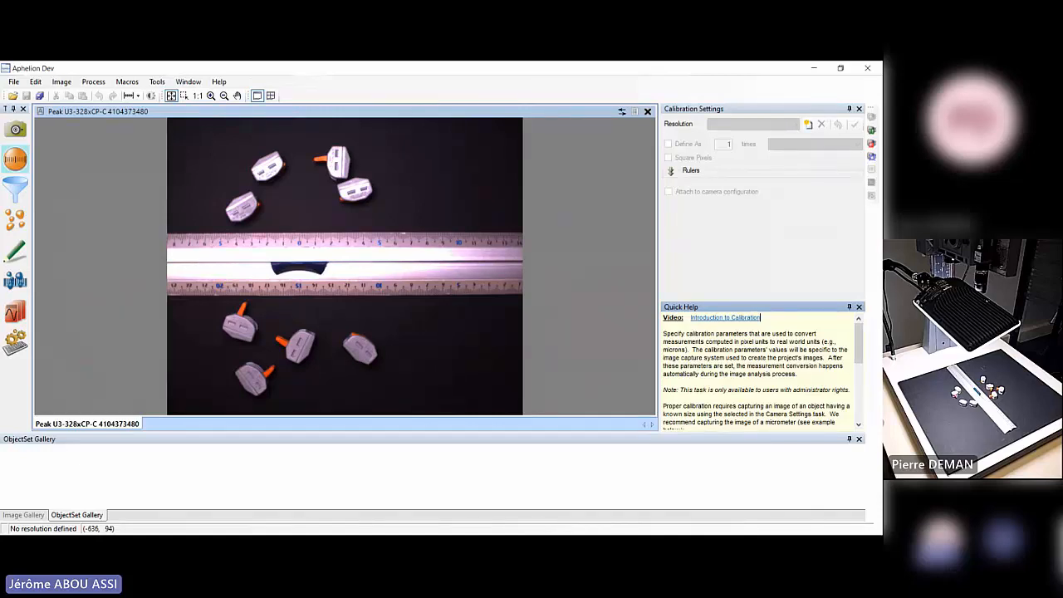
{"action": "left_click", "coordinate": [808, 124]}
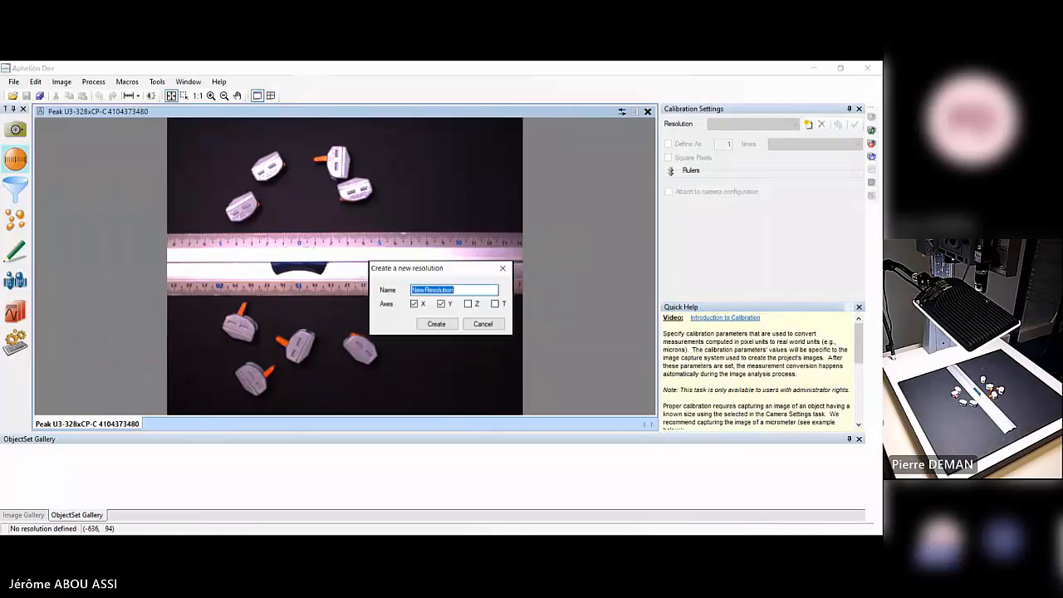
{"action": "type", "text": "D"}
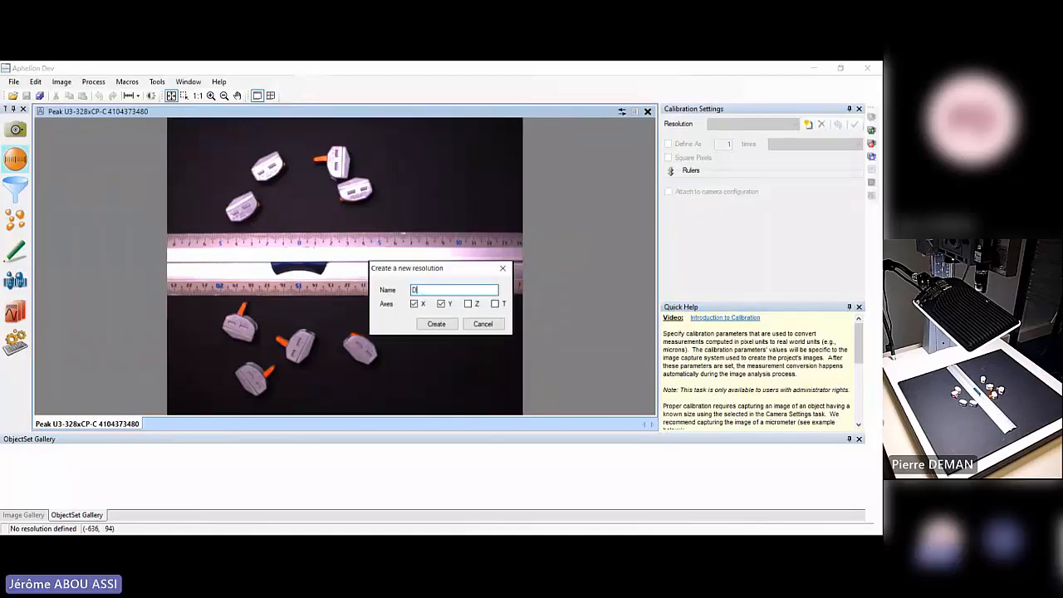
{"action": "type", "text": "emo"}
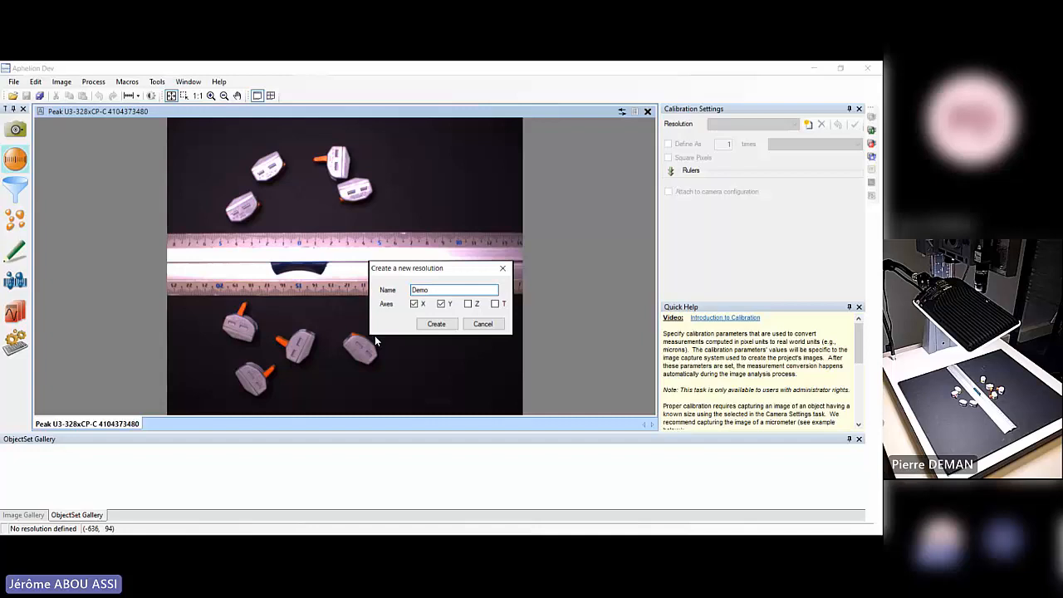
{"action": "left_click", "coordinate": [436, 324]}
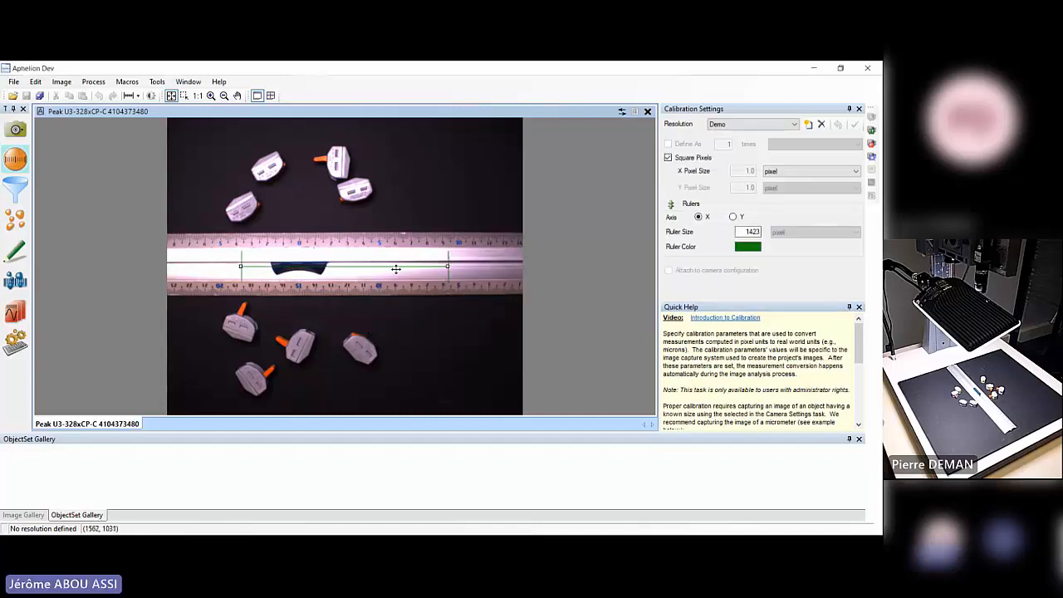
Place the X calibration line along the upper edge of the imaged ruler with its start on the 0 mark.
{"action": "left_click_drag", "start_coordinate": [396, 264], "coordinate": [422, 250]}
{"action": "scroll", "coordinate": [422, 250], "scroll_direction": "up", "scroll_amount": 2}
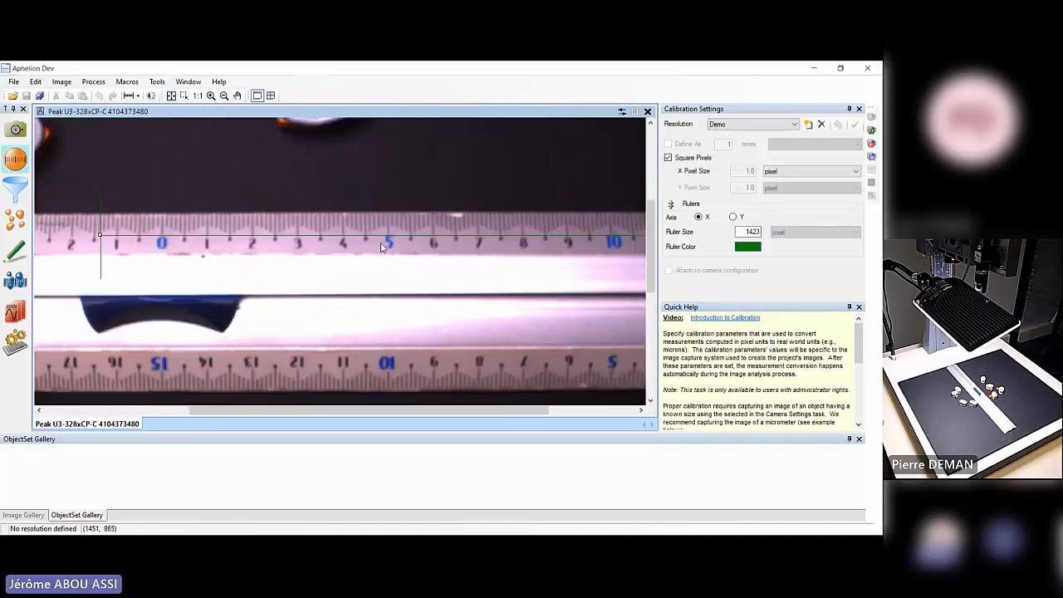
{"action": "scroll", "coordinate": [288, 223], "scroll_direction": "up", "scroll_amount": 2}
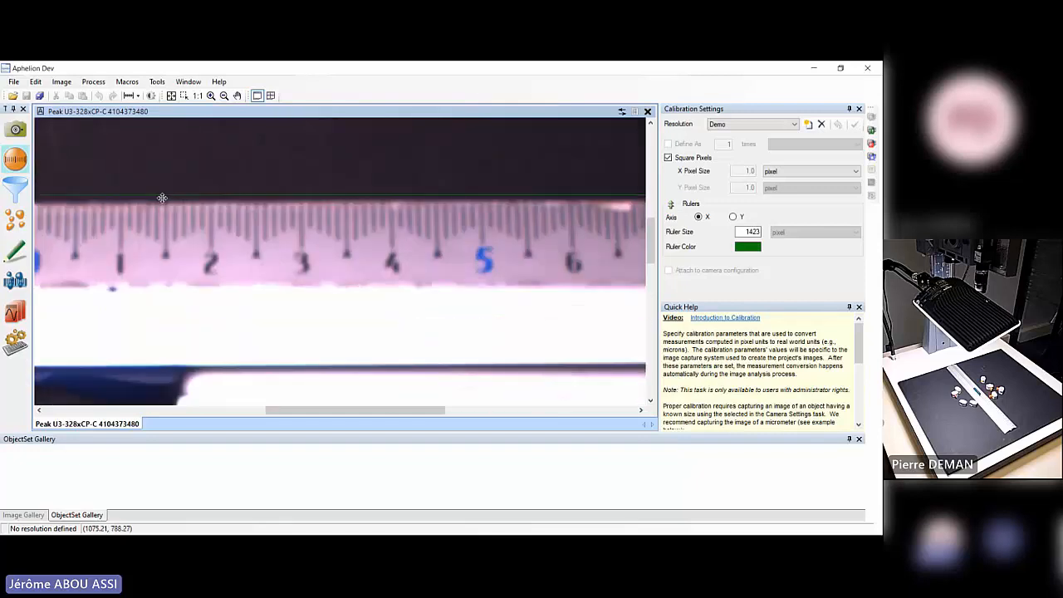
{"action": "scroll", "coordinate": [105, 219], "scroll_direction": "down", "scroll_amount": 1}
{"action": "left_click_drag", "start_coordinate": [69, 197], "coordinate": [68, 209]}
{"action": "scroll", "coordinate": [69, 212], "scroll_direction": "up", "scroll_amount": 2}
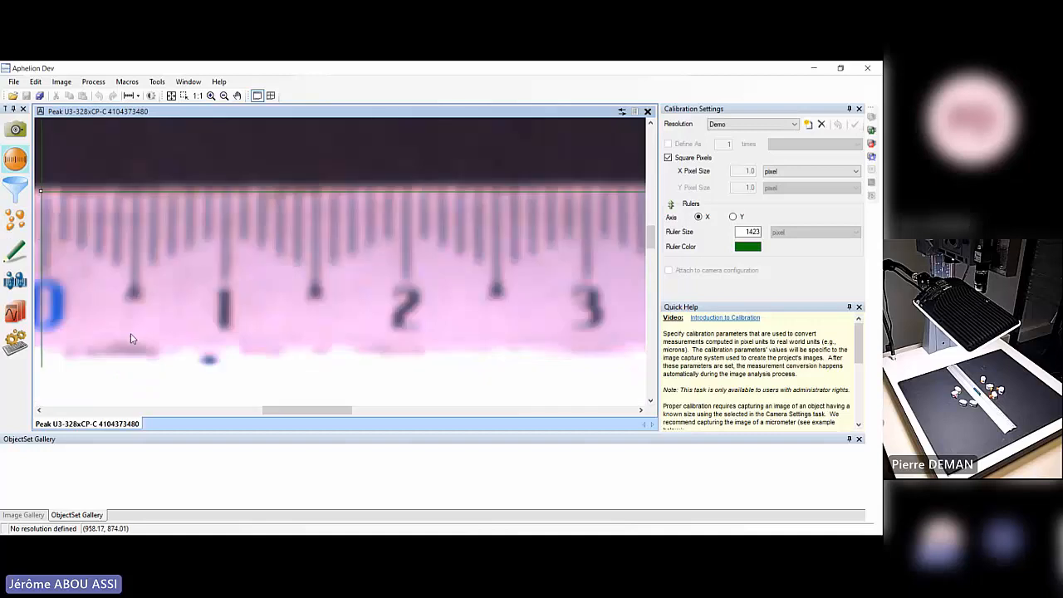
{"action": "left_click_drag", "start_coordinate": [265, 411], "coordinate": [253, 413]}
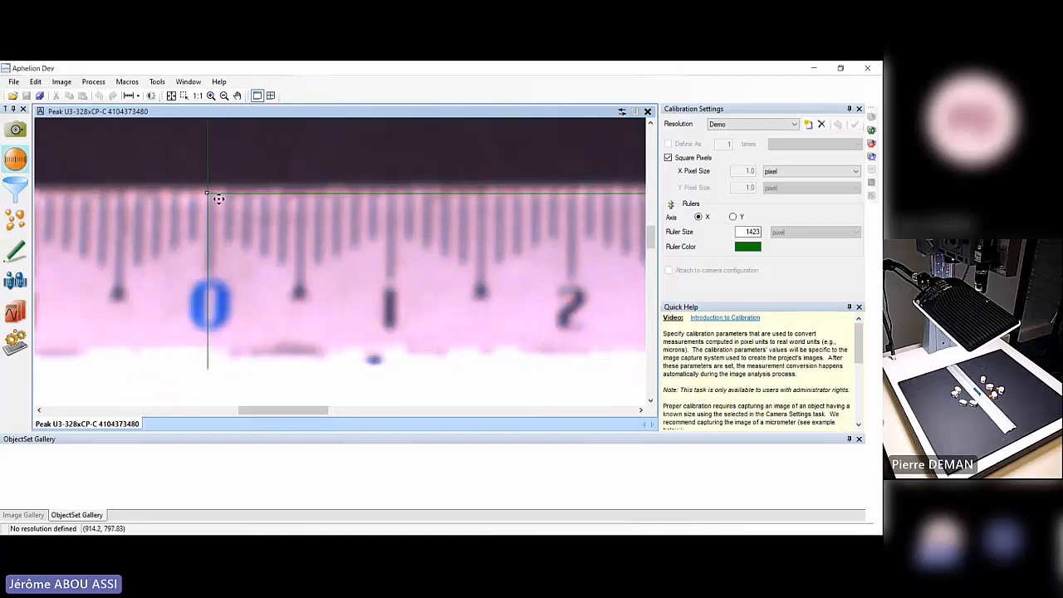
Shorten the X calibration line so that its end sits on the 10 mark of the imaged ruler.
{"action": "scroll", "coordinate": [222, 195], "scroll_direction": "down", "scroll_amount": 3}
{"action": "scroll", "coordinate": [438, 246], "scroll_direction": "down", "scroll_amount": 3}
{"action": "scroll", "coordinate": [481, 243], "scroll_direction": "up", "scroll_amount": 3}
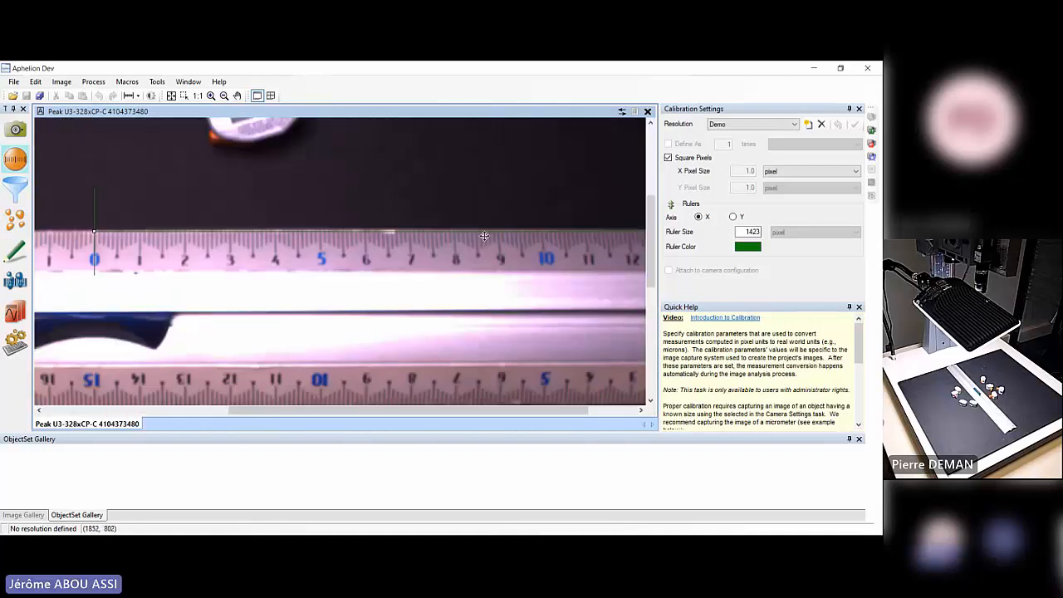
{"action": "scroll", "coordinate": [539, 240], "scroll_direction": "down", "scroll_amount": 3}
{"action": "left_click_drag", "start_coordinate": [569, 240], "coordinate": [503, 235]}
{"action": "scroll", "coordinate": [504, 236], "scroll_direction": "up", "scroll_amount": 3}
{"action": "scroll", "coordinate": [533, 216], "scroll_direction": "up", "scroll_amount": 2}
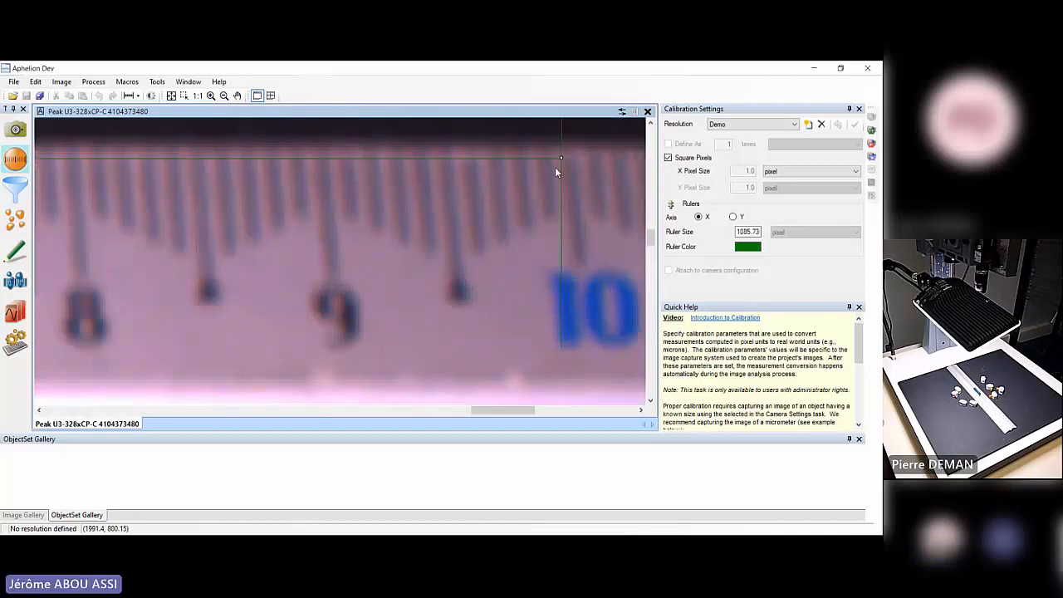
{"action": "left_click_drag", "start_coordinate": [563, 162], "coordinate": [570, 160]}
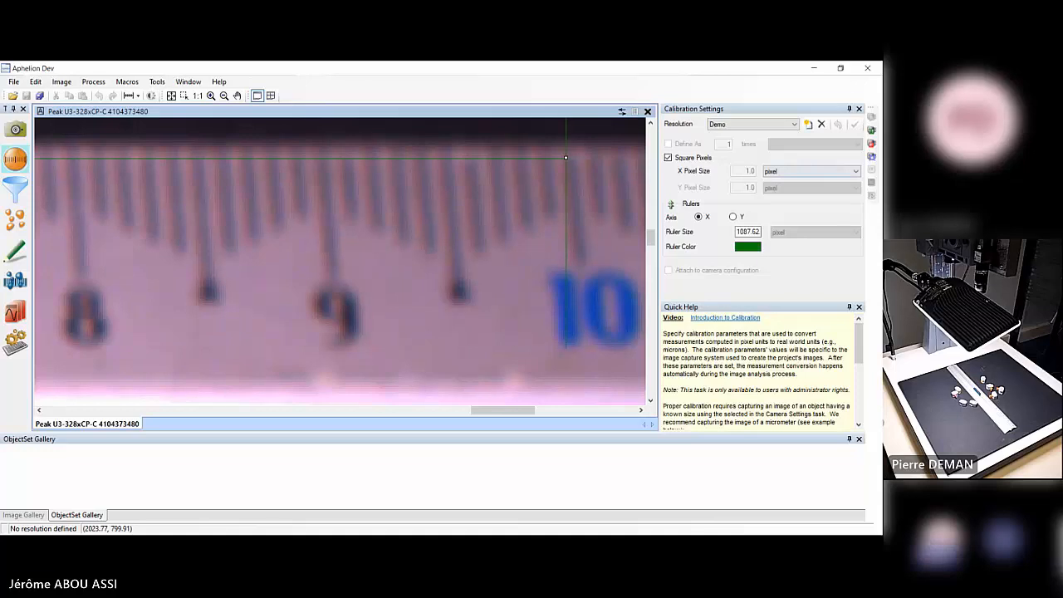
Set the X pixel unit to millimeter and the calibration ruler size to 100, and apply the Demo resolution.
{"action": "left_click", "coordinate": [811, 171]}
{"action": "left_click", "coordinate": [776, 226]}
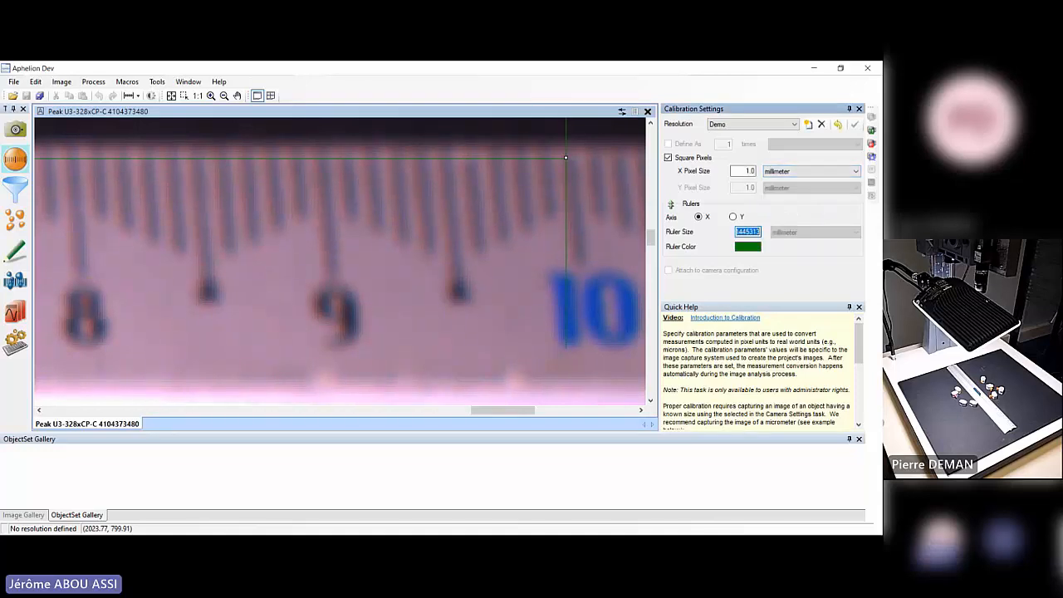
{"action": "type", "text": "100"}
{"action": "key", "text": "Return"}
{"action": "scroll", "coordinate": [561, 257], "scroll_direction": "down", "scroll_amount": 6}
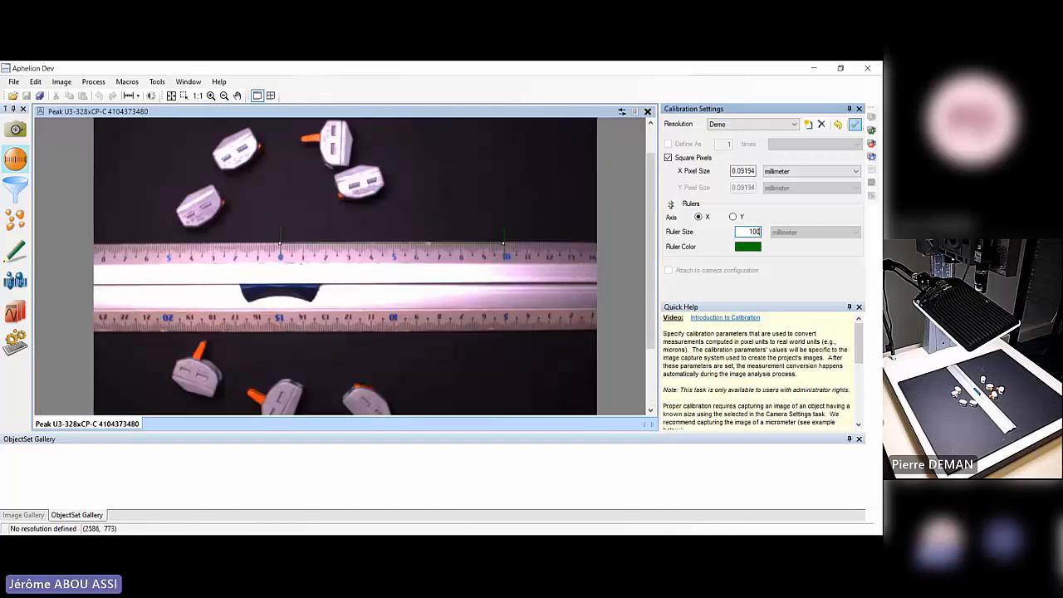
{"action": "scroll", "coordinate": [431, 298], "scroll_direction": "down", "scroll_amount": 2}
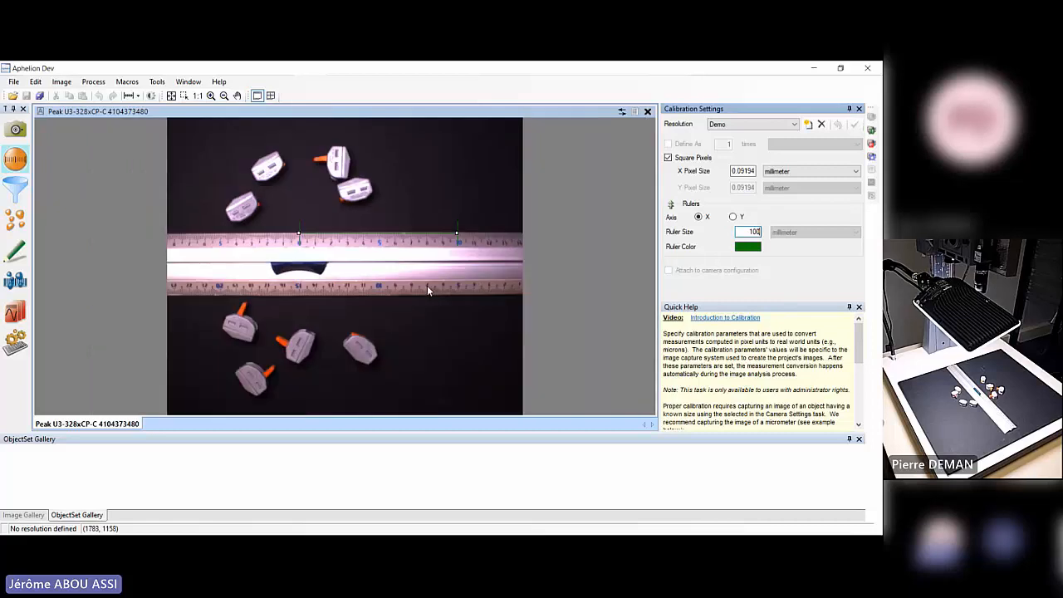
Capture the empty background and run the opened and closed element analysis on the placed parts, dismissing the result message.
{"action": "left_click", "coordinate": [16, 130]}
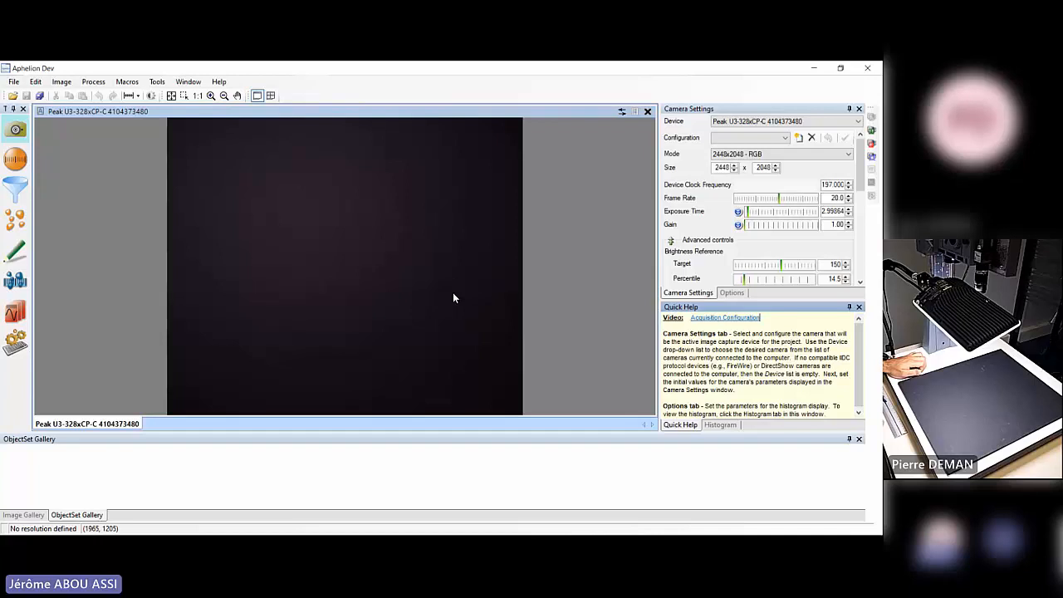
{"action": "key", "text": "space"}
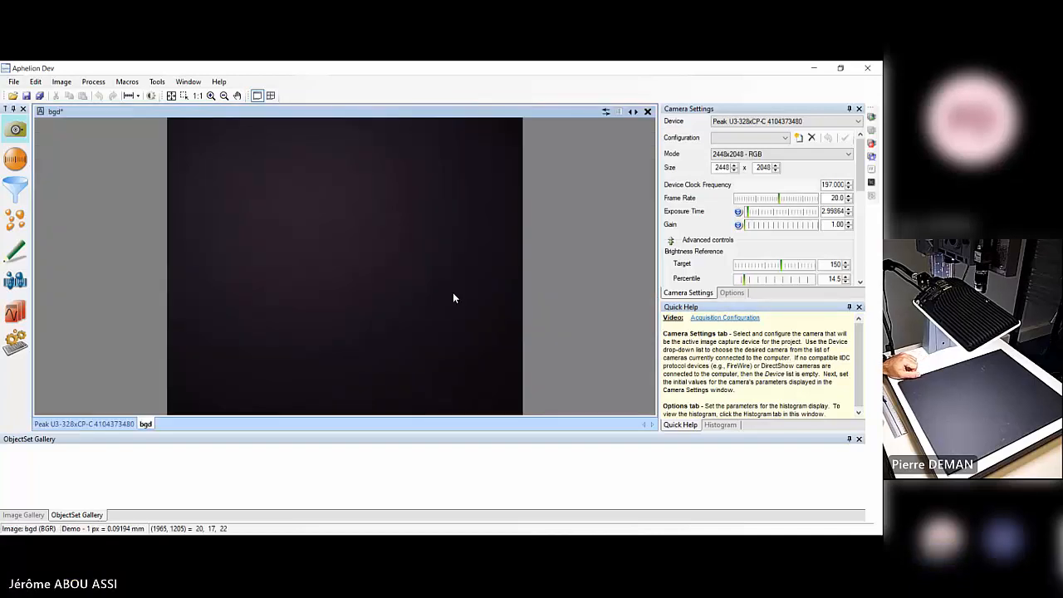
{"action": "key", "text": "space"}
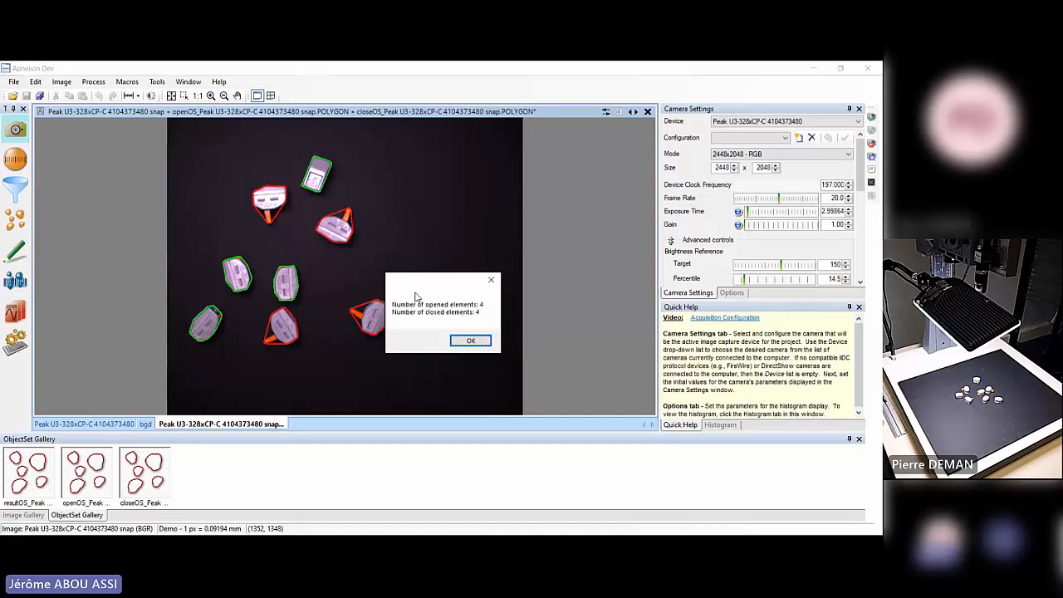
{"action": "left_click_drag", "start_coordinate": [424, 288], "coordinate": [457, 205]}
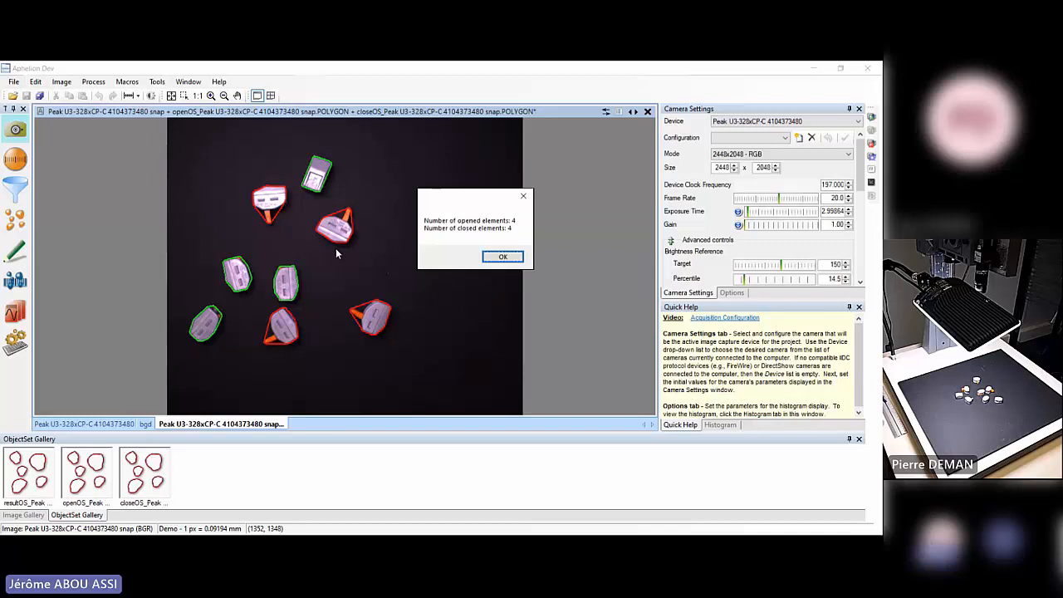
{"action": "left_click", "coordinate": [518, 260]}
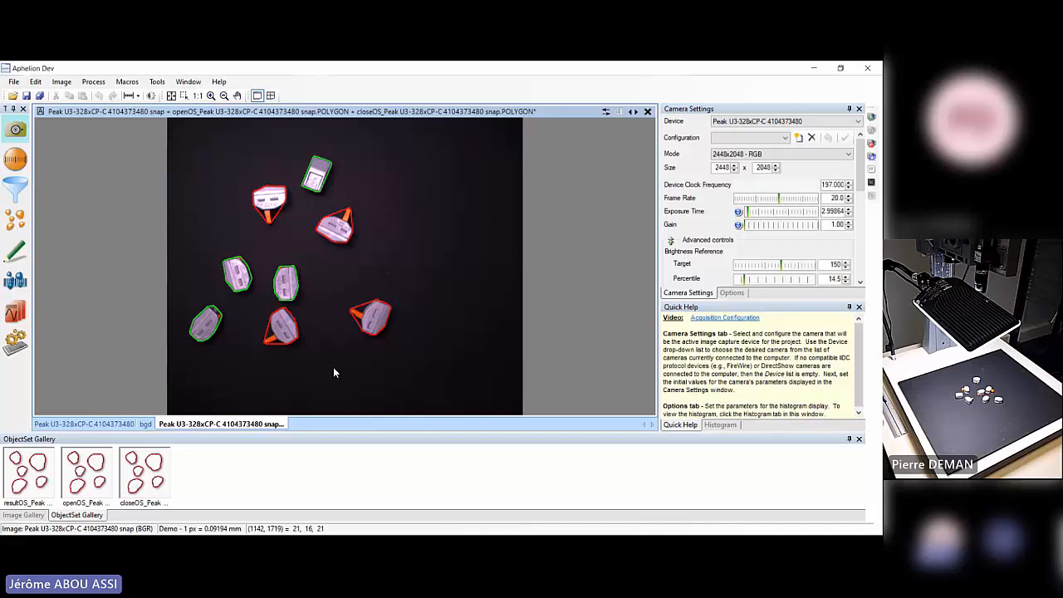
Return to the live camera view and close all result object sets and captured images without saving them.
{"action": "left_click", "coordinate": [133, 425]}
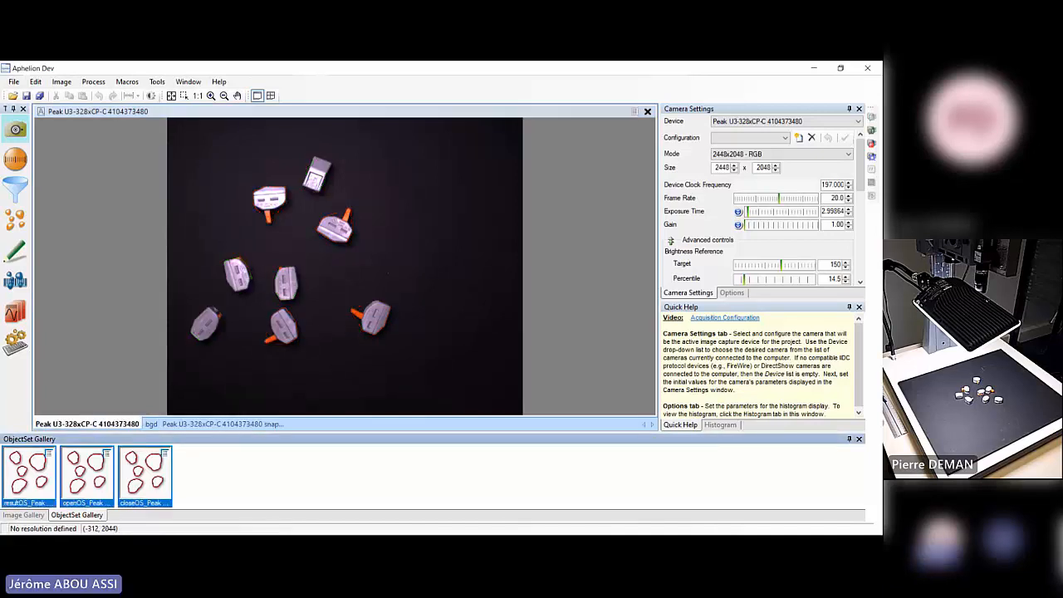
{"action": "right_click", "coordinate": [151, 470]}
{"action": "left_click", "coordinate": [170, 482]}
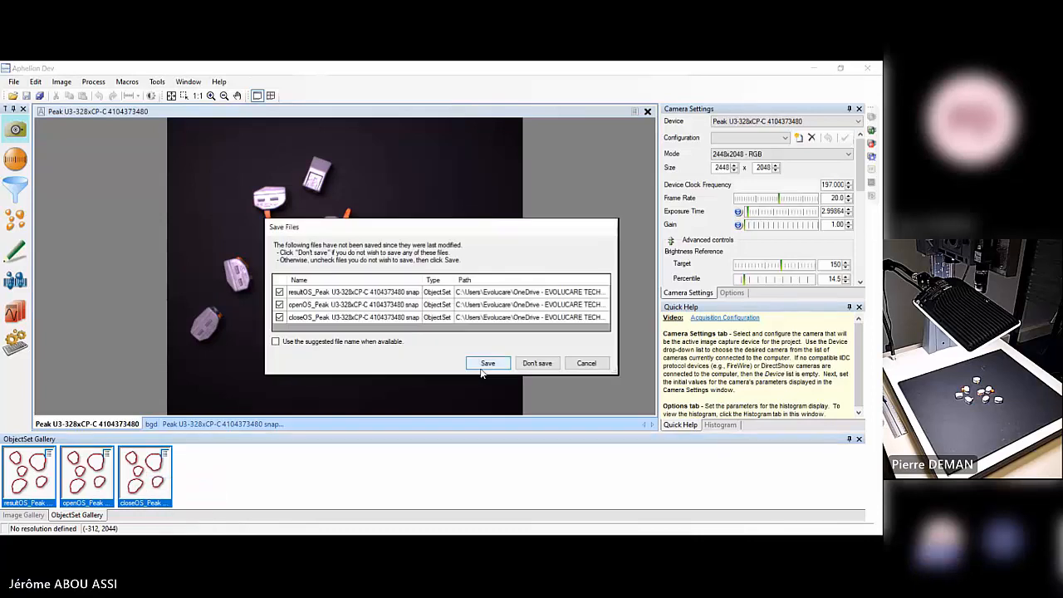
{"action": "left_click", "coordinate": [535, 363]}
{"action": "right_click", "coordinate": [96, 476]}
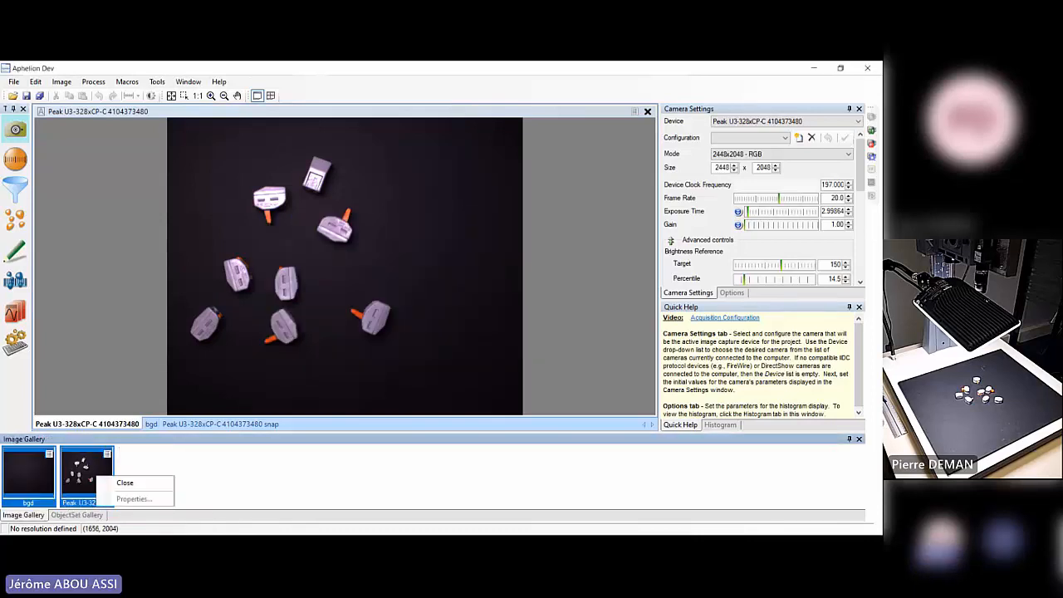
{"action": "left_click", "coordinate": [124, 483]}
{"action": "left_click", "coordinate": [532, 368]}
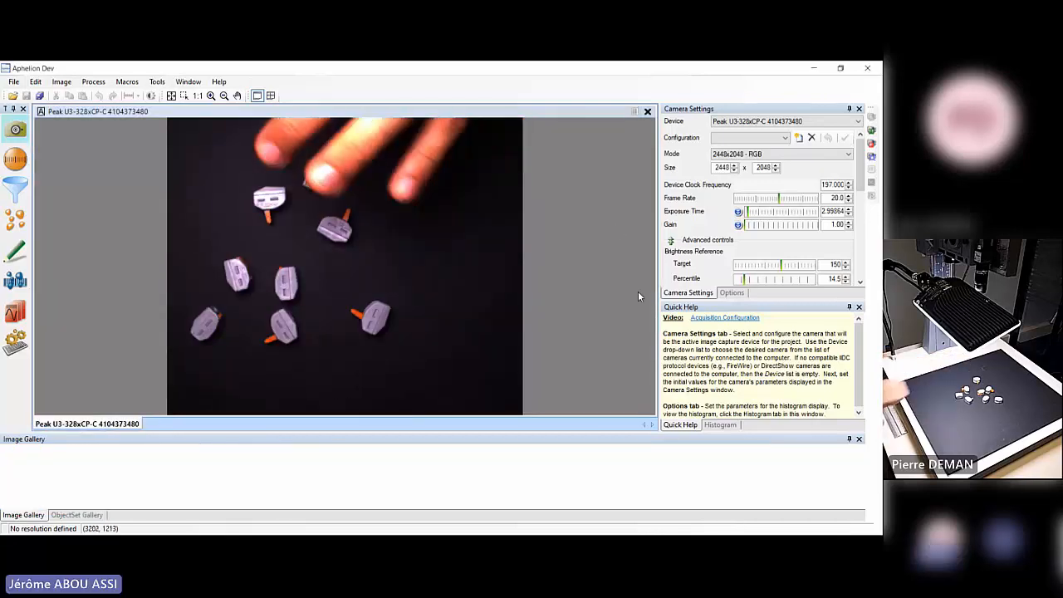
Capture a still image of the parts from the live camera.
{"action": "left_click", "coordinate": [872, 157]}
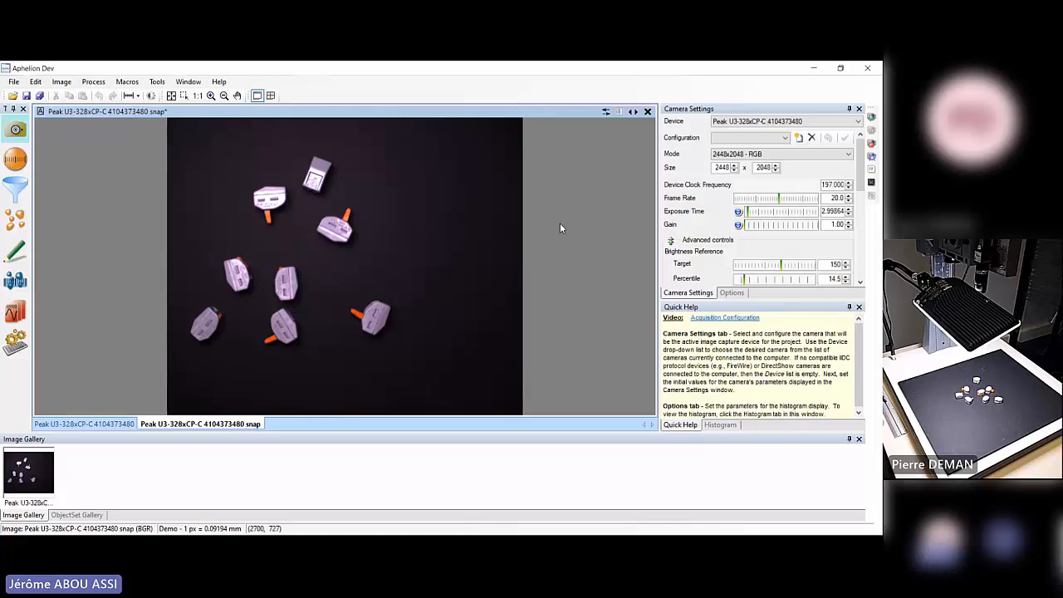
Look through the available image and object set processing functions, and open the Developer workspace.
{"action": "left_click", "coordinate": [95, 83]}
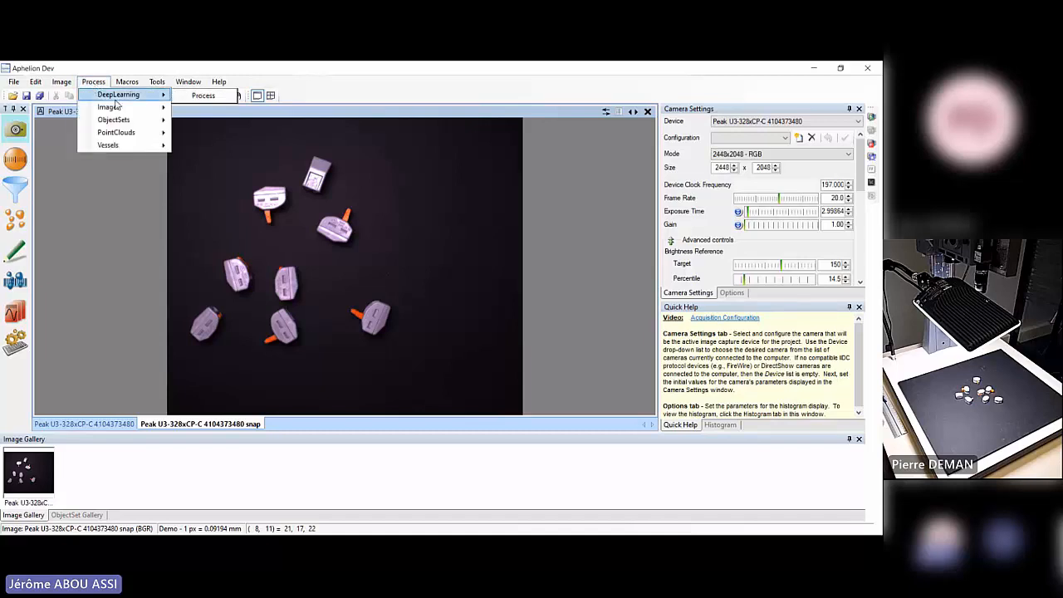
{"action": "mouse_move", "coordinate": [119, 110]}
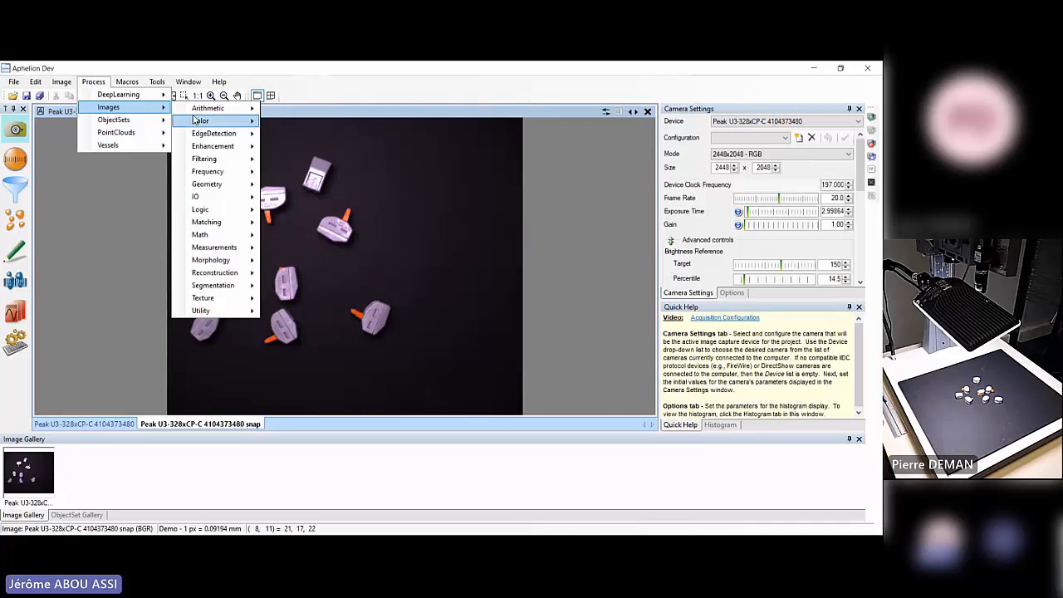
{"action": "mouse_move", "coordinate": [239, 163]}
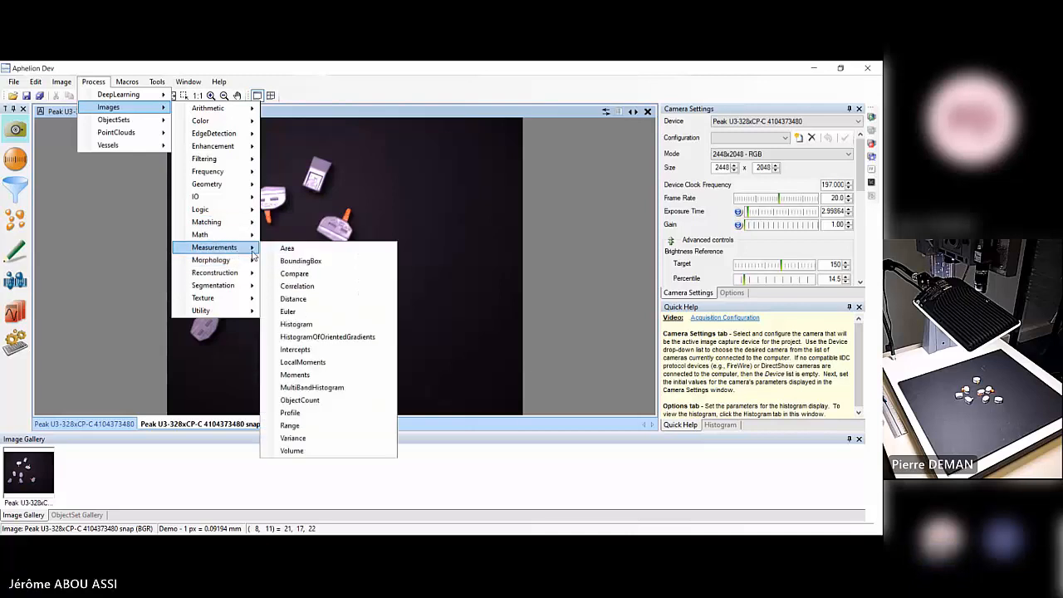
{"action": "mouse_move", "coordinate": [238, 265]}
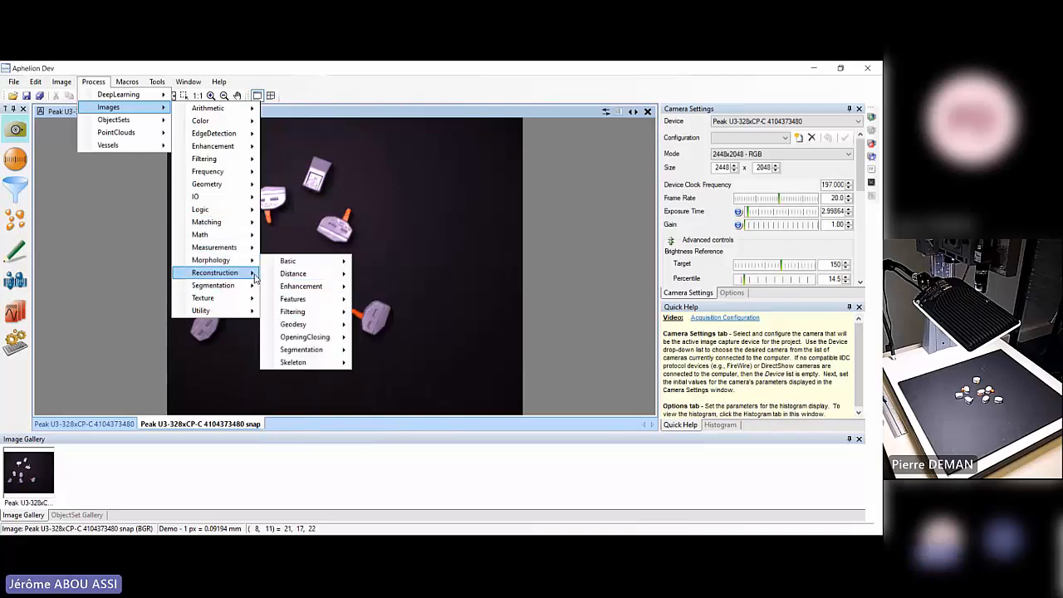
{"action": "mouse_move", "coordinate": [149, 125]}
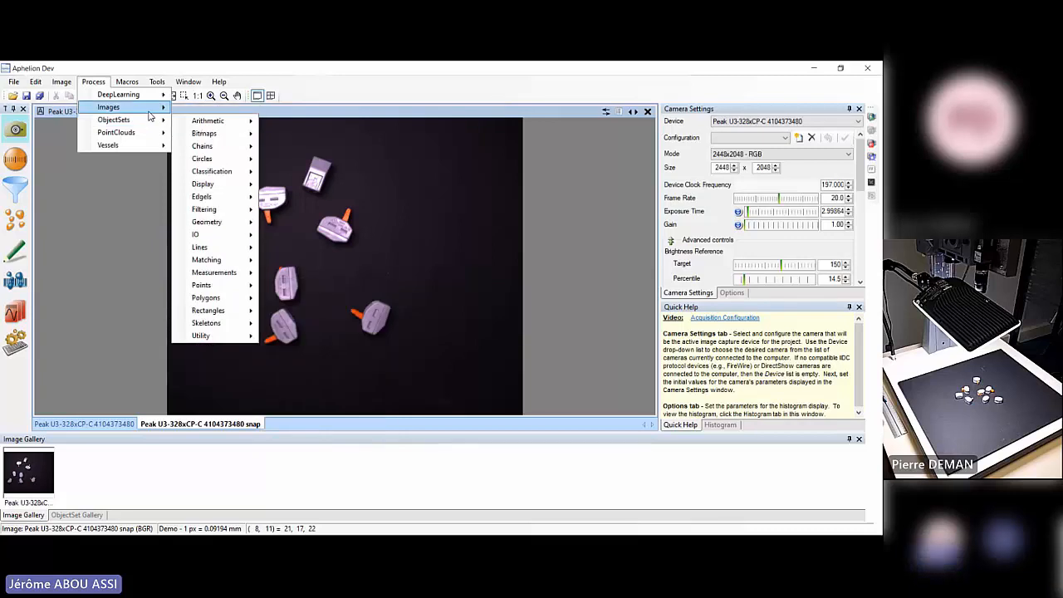
{"action": "left_click", "coordinate": [22, 349]}
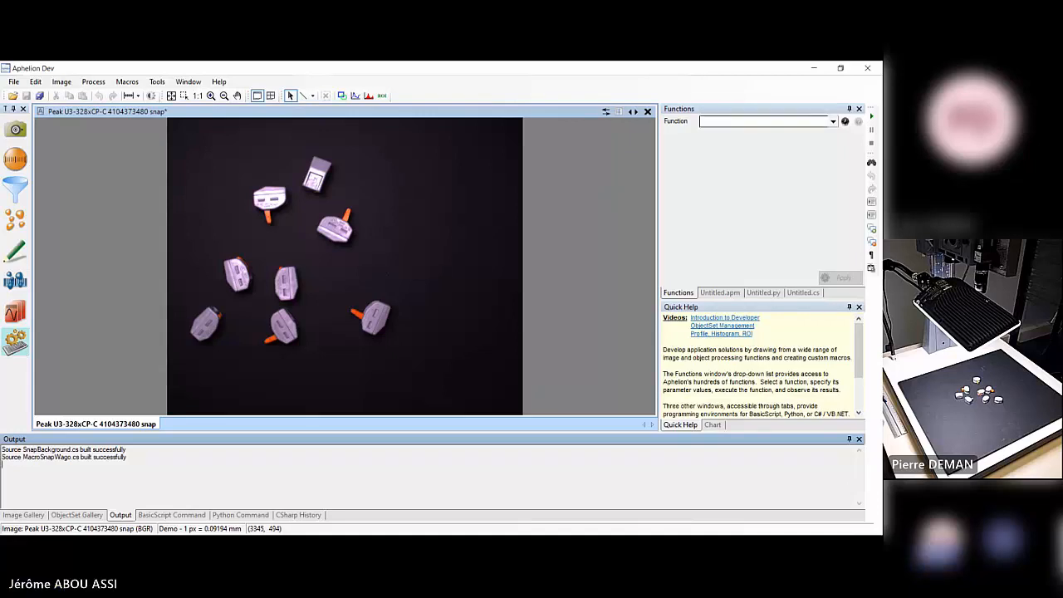
{"action": "left_click", "coordinate": [763, 121]}
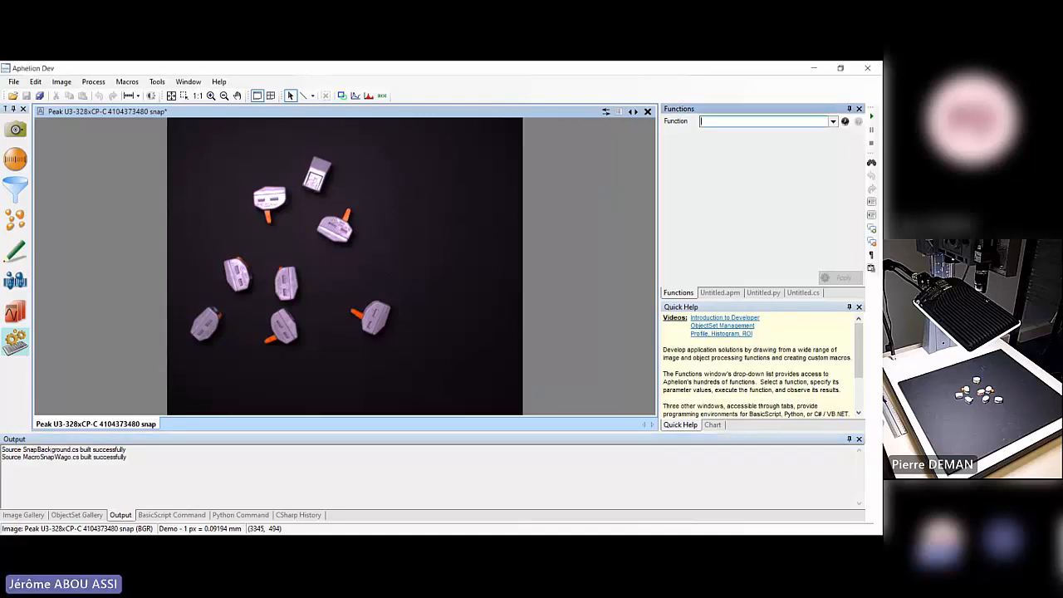
{"action": "type", "text": "thresh"}
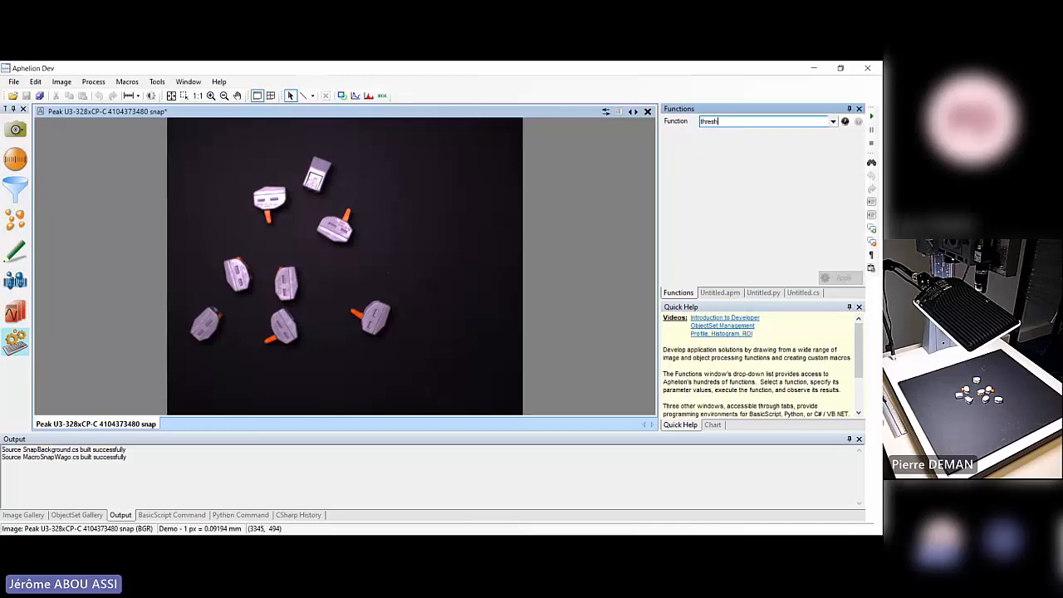
{"action": "left_click_drag", "start_coordinate": [720, 121], "coordinate": [659, 121]}
{"action": "key", "text": "BackSpace"}
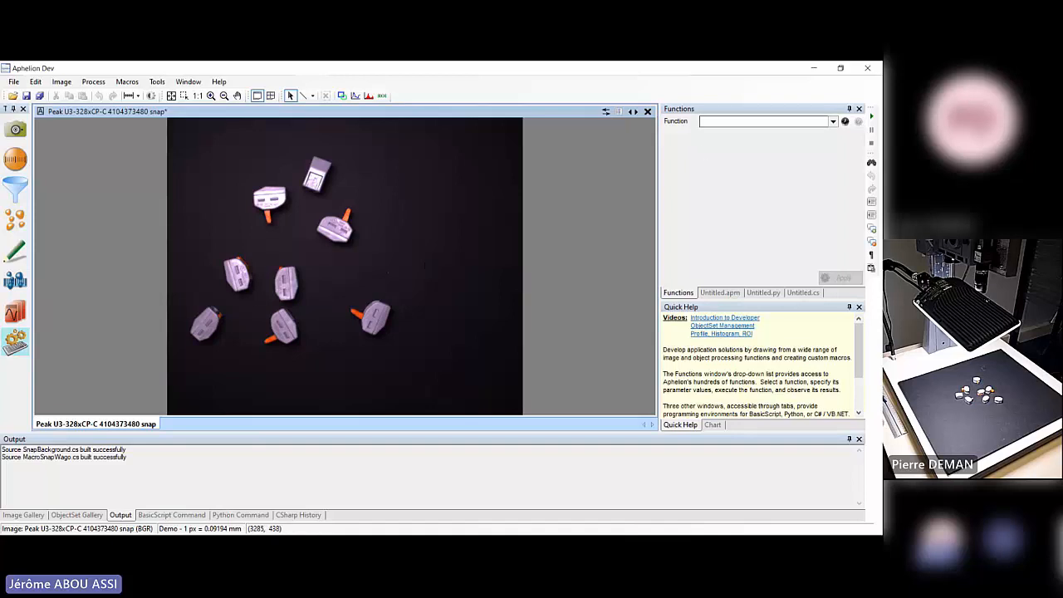
Apply the Images.Color.Utility.Intensity function to the camera snapshot with a new output image, and show the image gallery.
{"action": "left_click", "coordinate": [731, 121]}
{"action": "type", "text": "inten"}
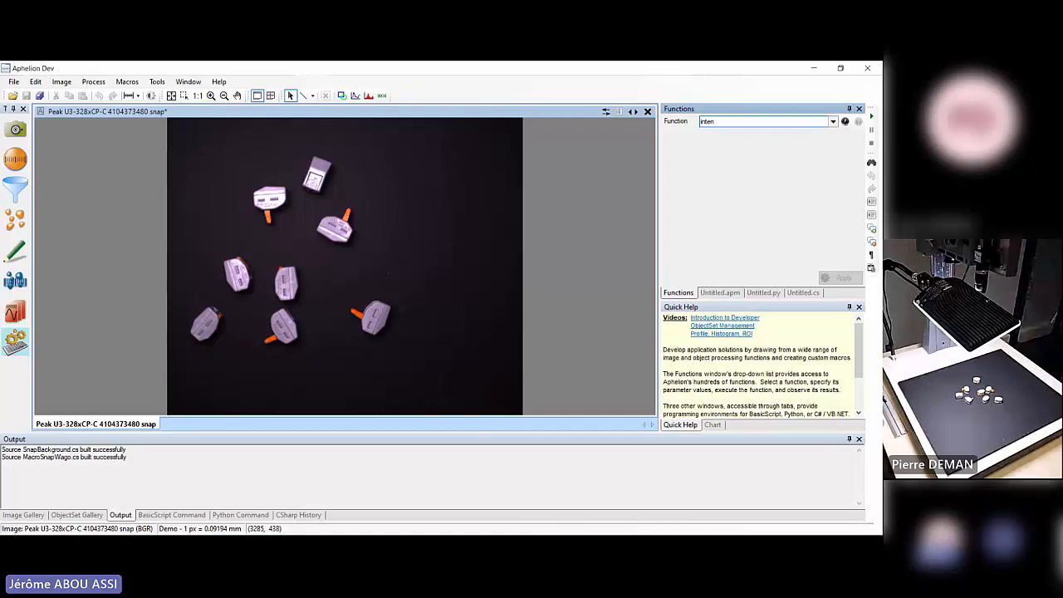
{"action": "key", "text": "Return"}
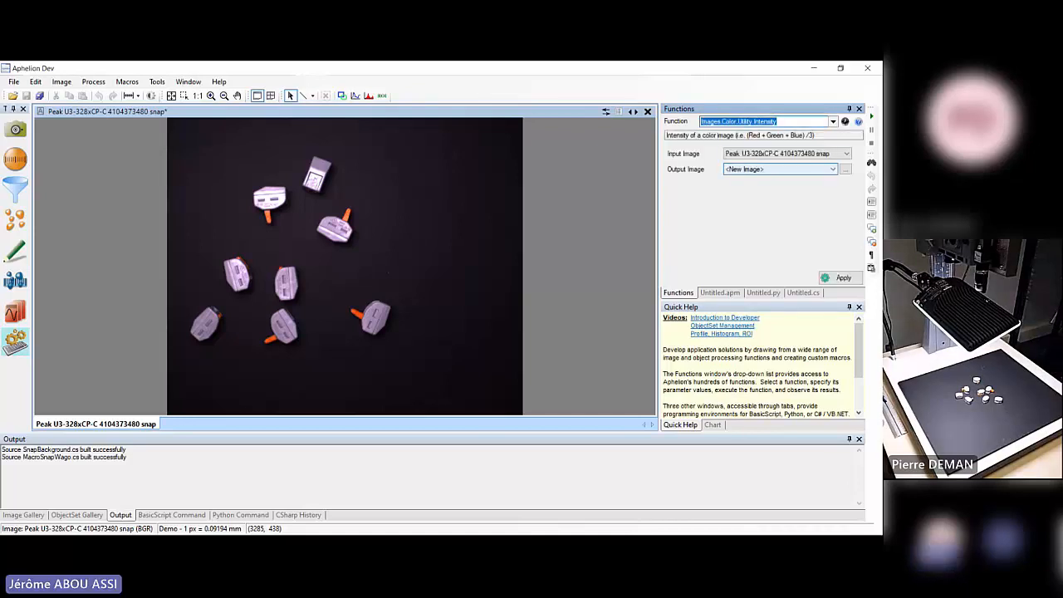
{"action": "left_click", "coordinate": [787, 154]}
{"action": "left_click", "coordinate": [781, 163]}
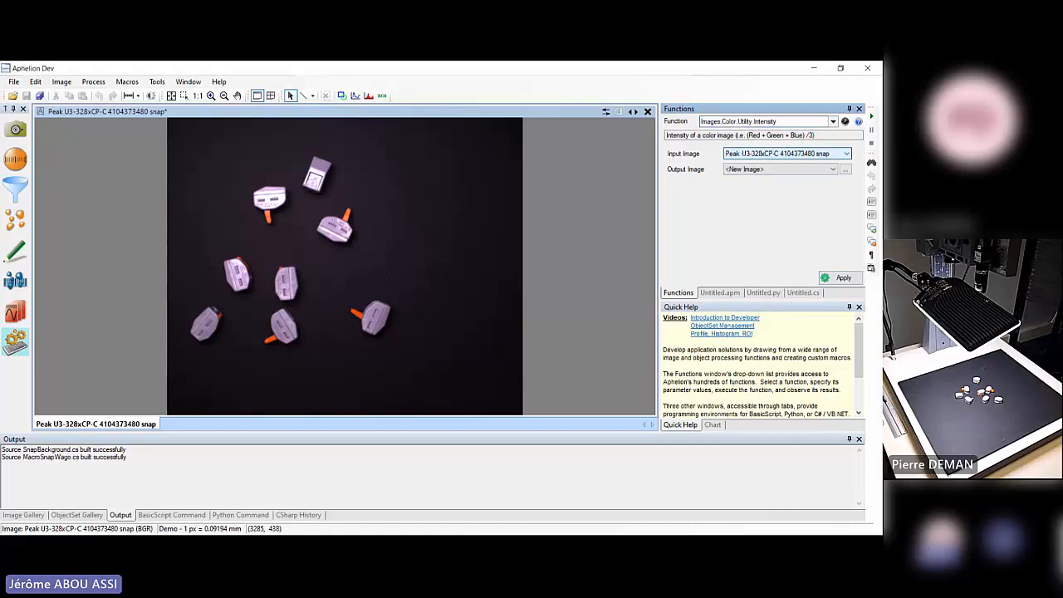
{"action": "left_click", "coordinate": [838, 277]}
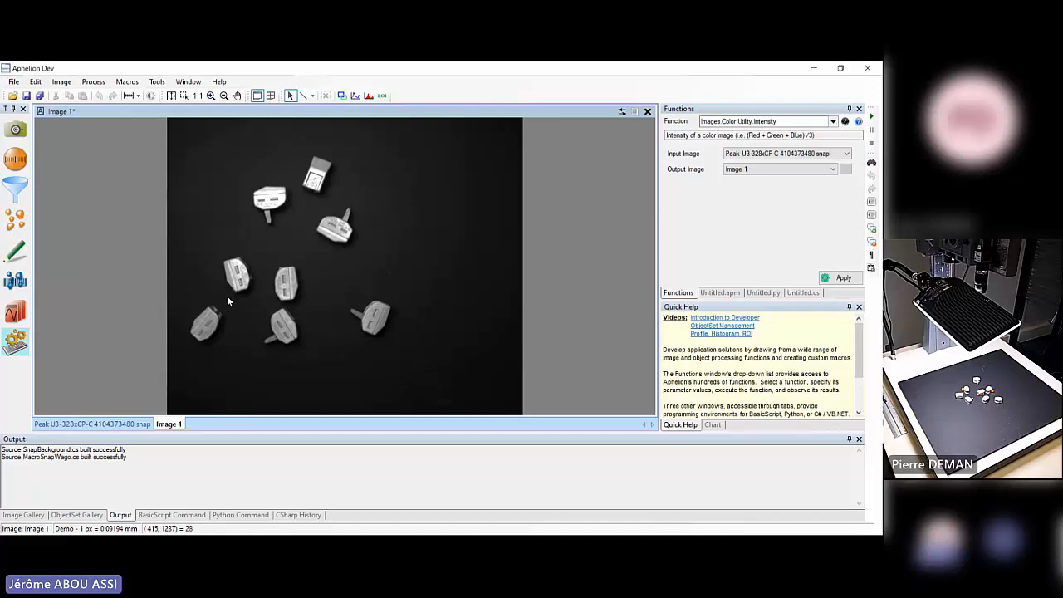
{"action": "left_click", "coordinate": [24, 515]}
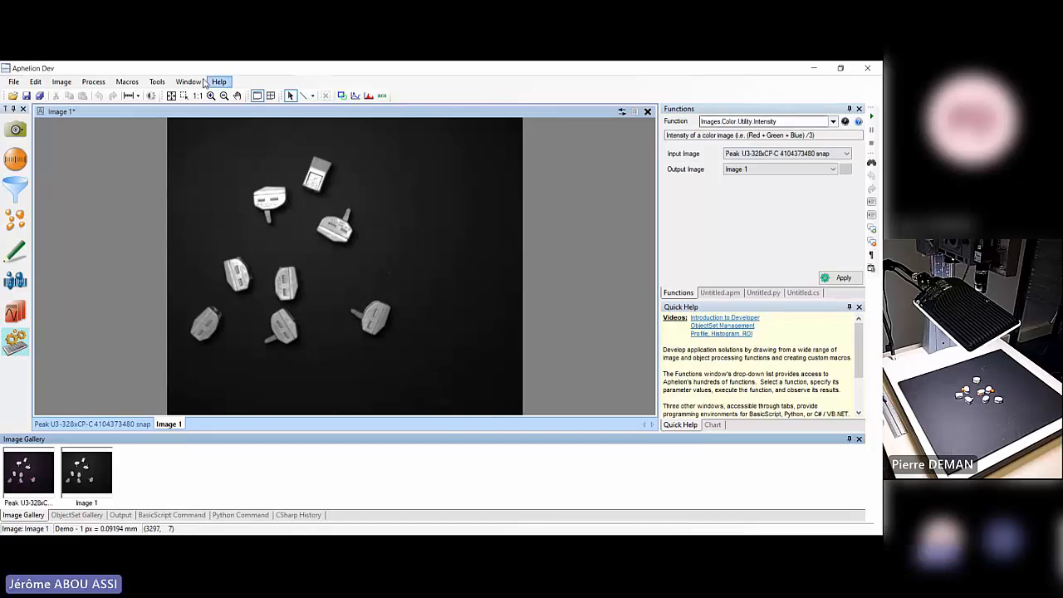
Threshold the greyscale intensity image over the interval 55 to 255 into a new image.
{"action": "left_click", "coordinate": [94, 85]}
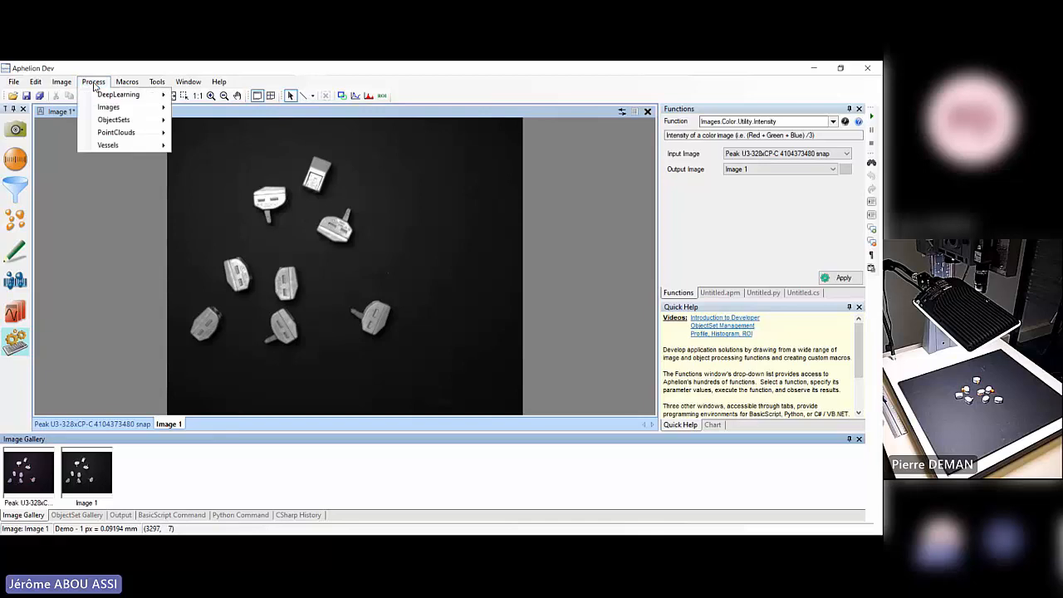
{"action": "mouse_move", "coordinate": [117, 109]}
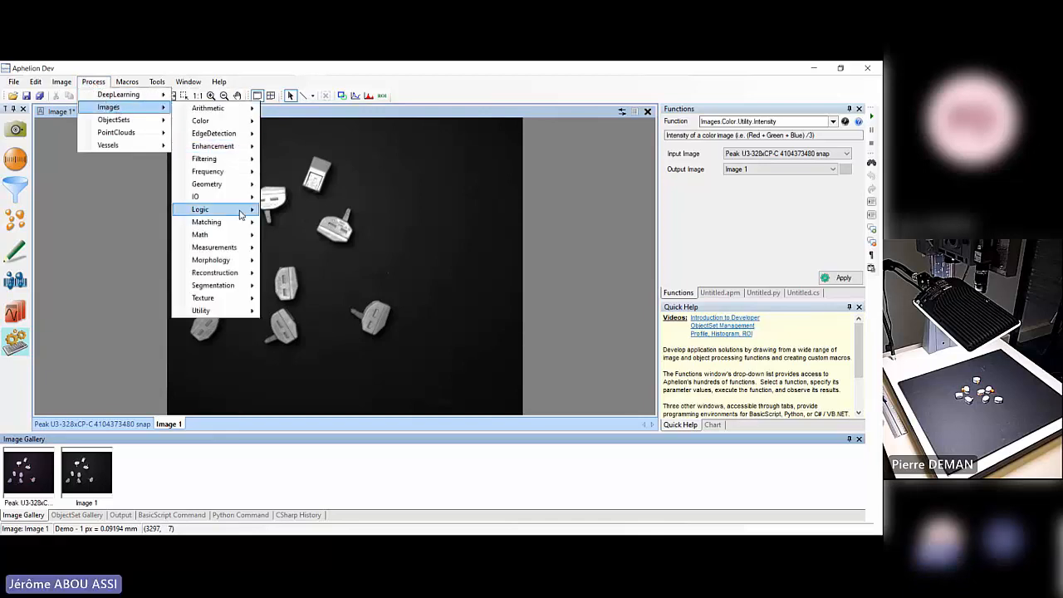
{"action": "mouse_move", "coordinate": [244, 288]}
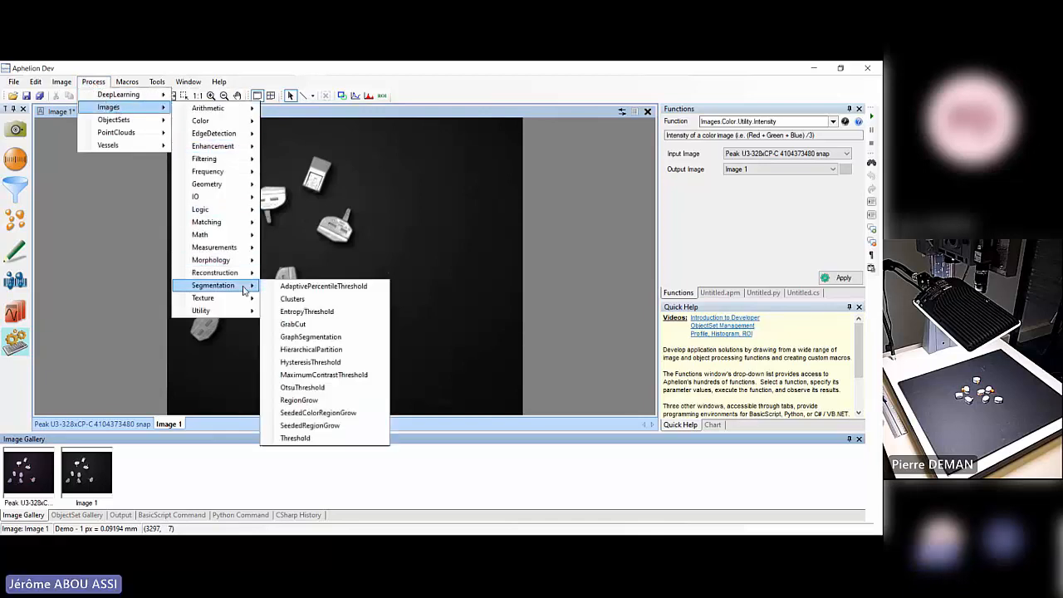
{"action": "left_click", "coordinate": [297, 437]}
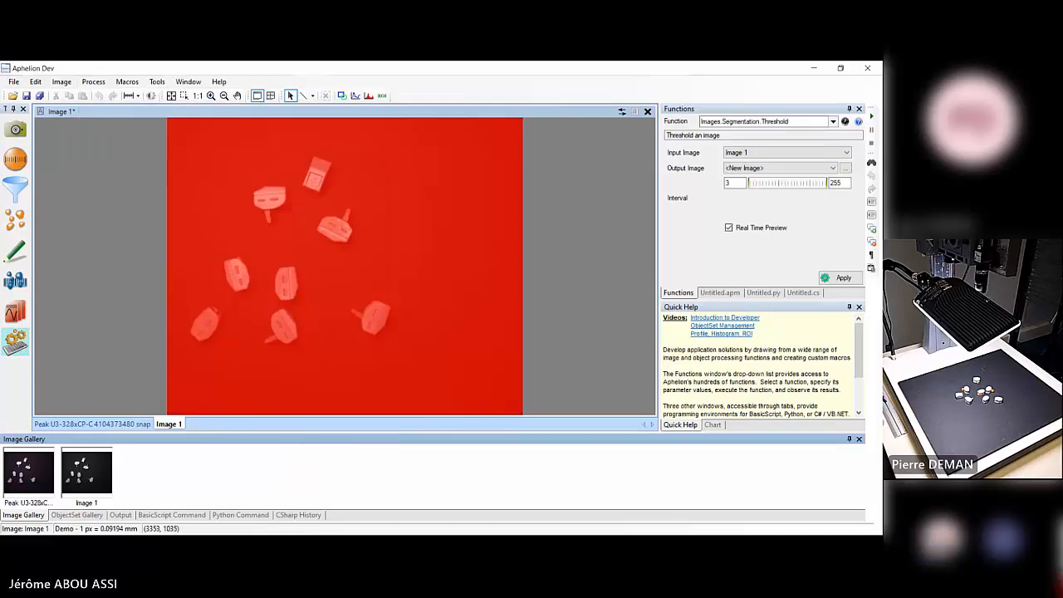
{"action": "left_click_drag", "start_coordinate": [749, 182], "coordinate": [763, 182]}
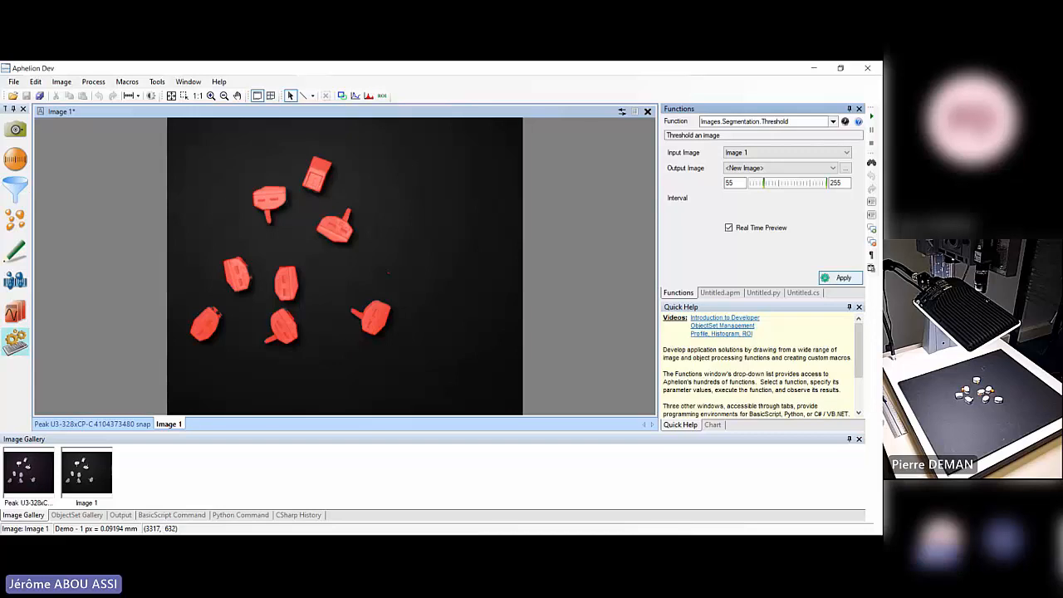
{"action": "left_click", "coordinate": [840, 278]}
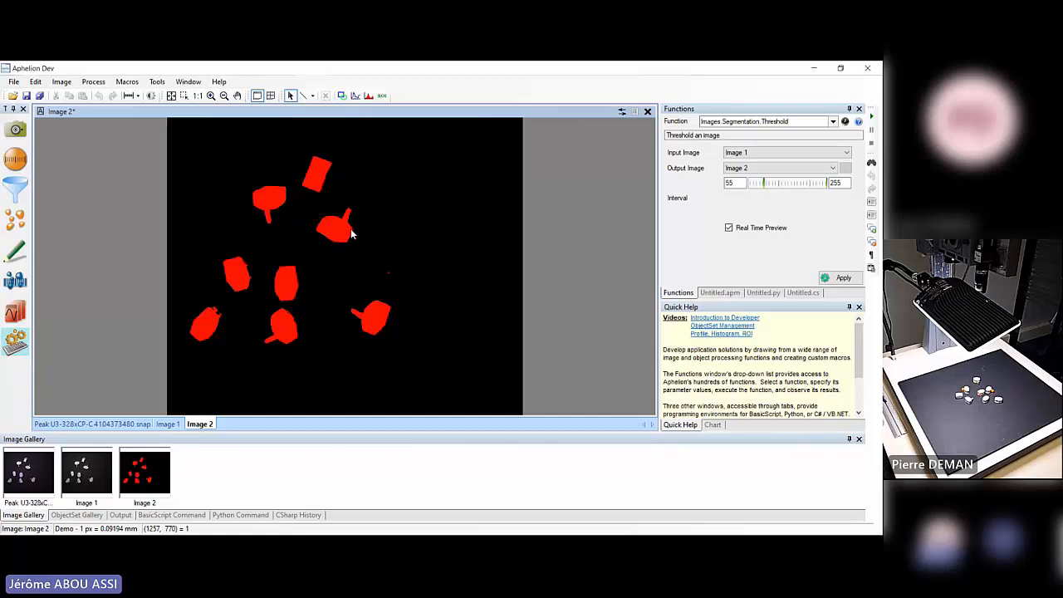
Examine the outlines of the thresholded parts up close for gaps and ragged edges.
{"action": "scroll", "coordinate": [257, 327], "scroll_direction": "up", "scroll_amount": 2}
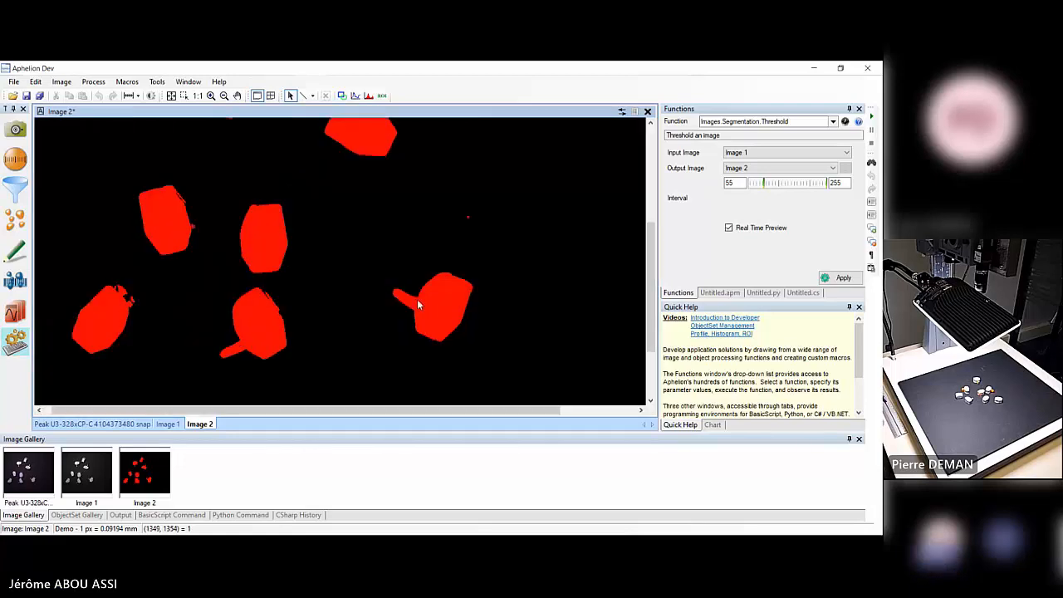
{"action": "scroll", "coordinate": [417, 299], "scroll_direction": "down", "scroll_amount": 1}
{"action": "scroll", "coordinate": [334, 179], "scroll_direction": "up", "scroll_amount": 1}
{"action": "scroll", "coordinate": [260, 272], "scroll_direction": "up", "scroll_amount": 1}
{"action": "scroll", "coordinate": [166, 302], "scroll_direction": "up", "scroll_amount": 1}
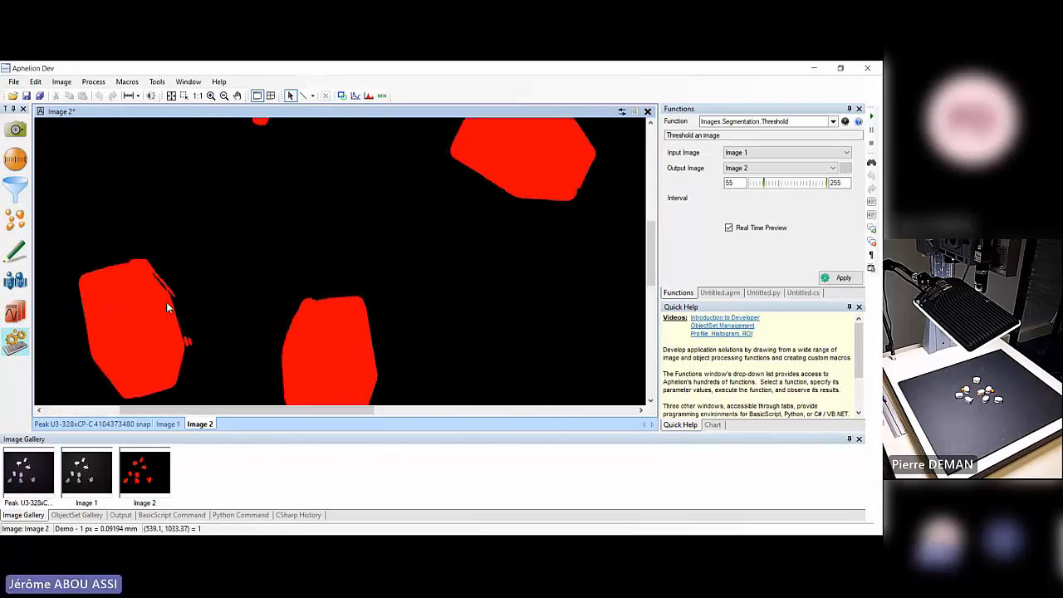
{"action": "scroll", "coordinate": [163, 290], "scroll_direction": "up", "scroll_amount": 1}
{"action": "scroll", "coordinate": [163, 290], "scroll_direction": "up", "scroll_amount": 1}
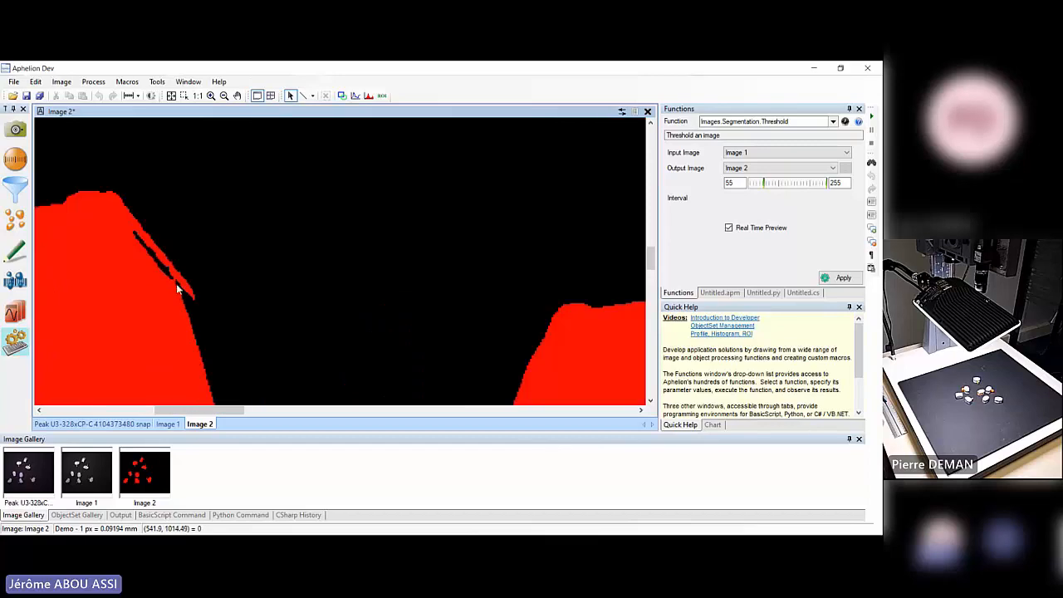
{"action": "scroll", "coordinate": [178, 290], "scroll_direction": "down", "scroll_amount": 2}
{"action": "scroll", "coordinate": [178, 295], "scroll_direction": "down", "scroll_amount": 1}
{"action": "scroll", "coordinate": [157, 371], "scroll_direction": "up", "scroll_amount": 2}
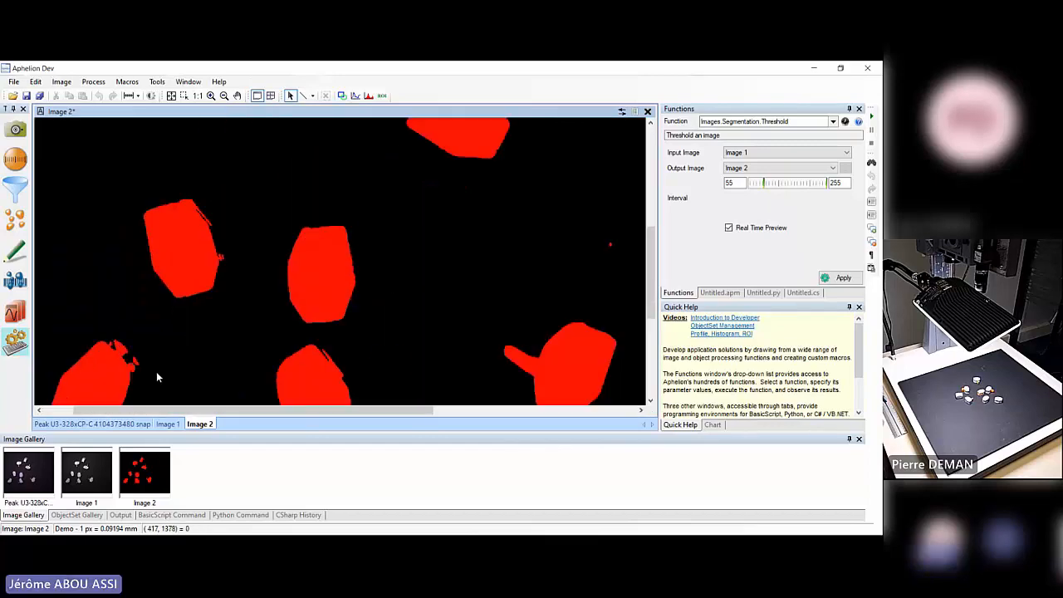
{"action": "scroll", "coordinate": [138, 370], "scroll_direction": "up", "scroll_amount": 1}
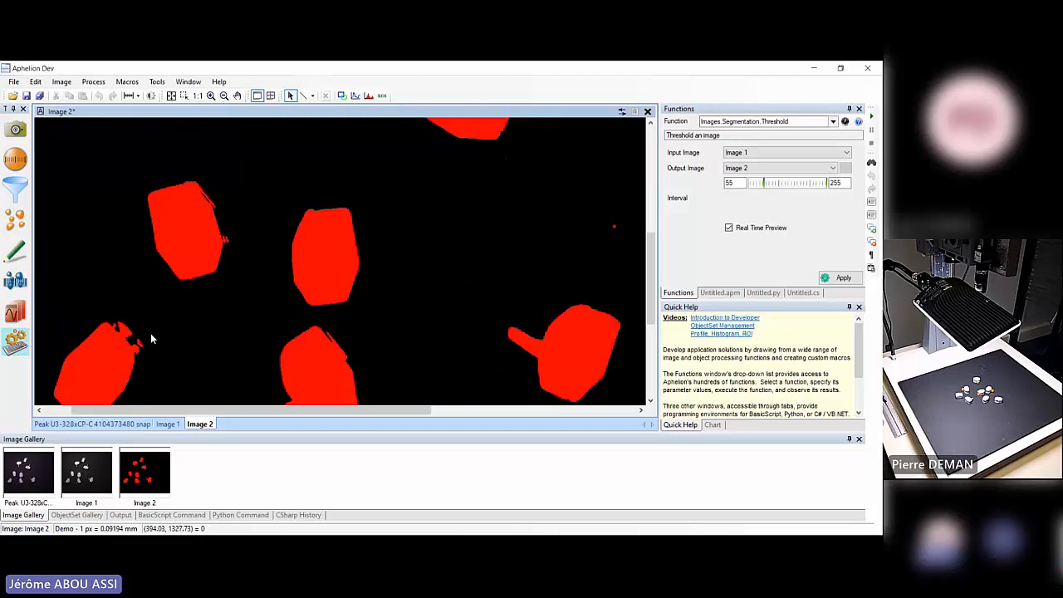
{"action": "scroll", "coordinate": [150, 333], "scroll_direction": "down", "scroll_amount": 2}
{"action": "scroll", "coordinate": [157, 326], "scroll_direction": "down", "scroll_amount": 1}
{"action": "scroll", "coordinate": [217, 287], "scroll_direction": "down", "scroll_amount": 1}
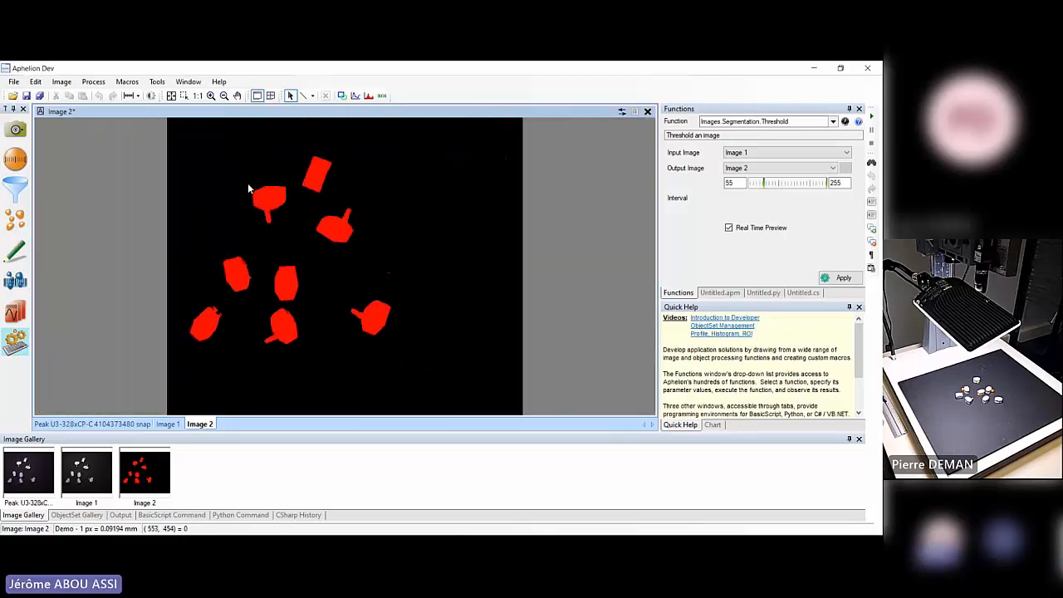
Apply a morphological closing to the thresholded image with a Square structuring element of size 11, output to a new image, and inspect the part edges.
{"action": "left_click", "coordinate": [94, 83]}
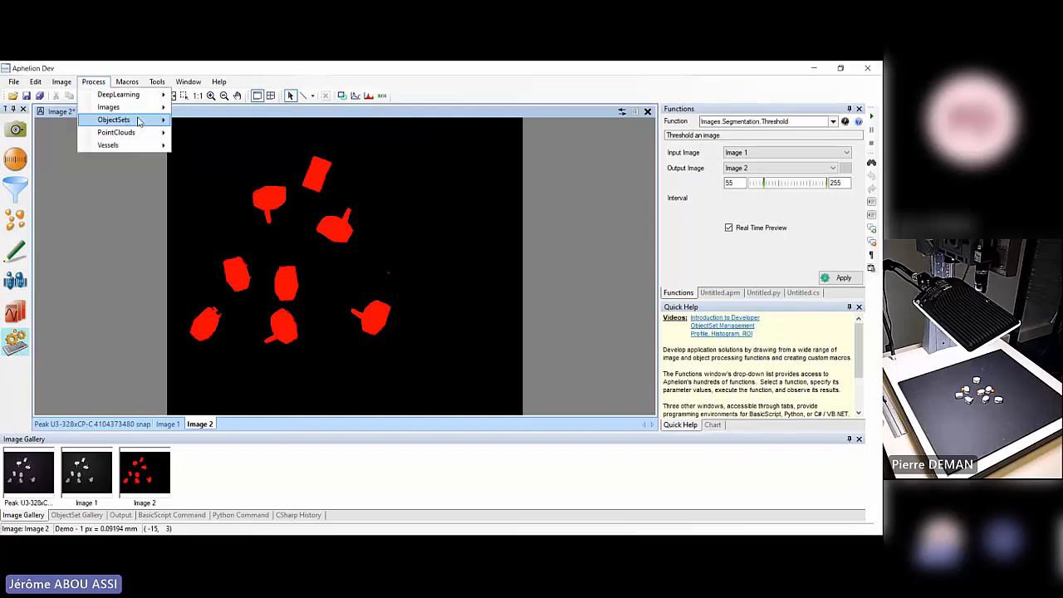
{"action": "mouse_move", "coordinate": [141, 113]}
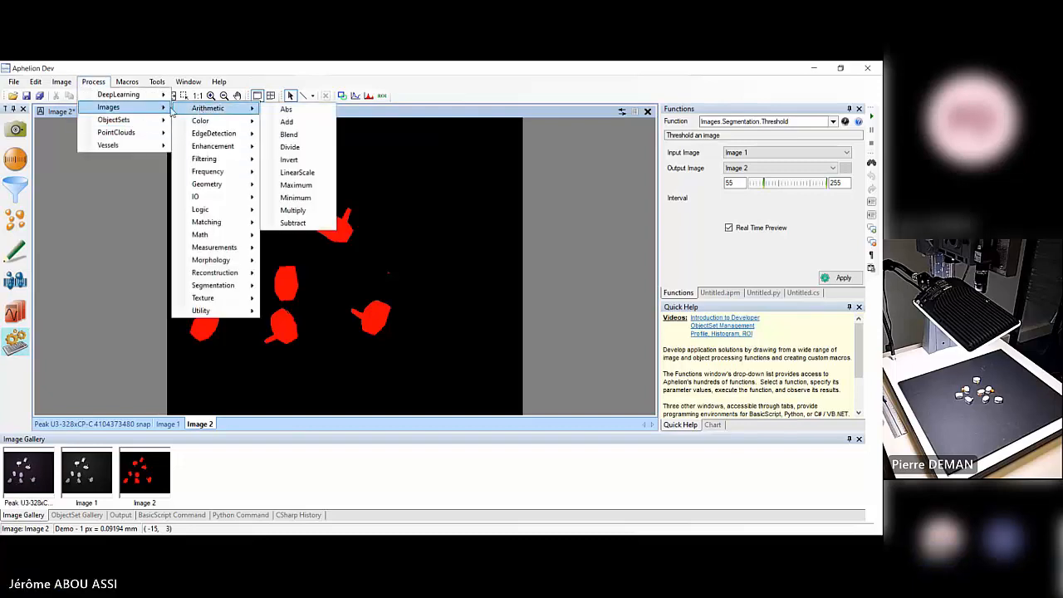
{"action": "mouse_move", "coordinate": [225, 262]}
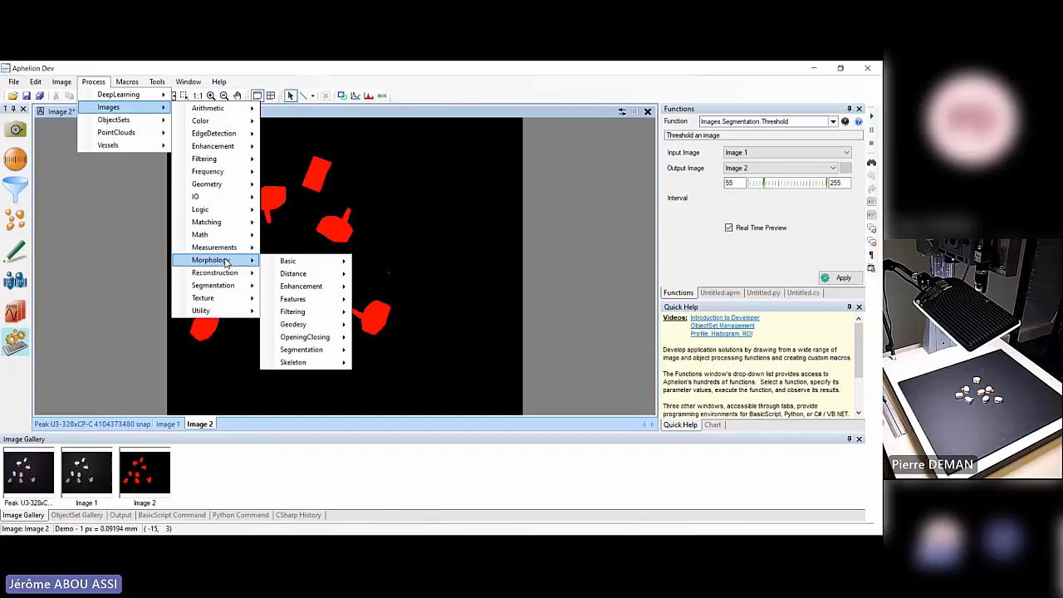
{"action": "mouse_move", "coordinate": [320, 337]}
{"action": "left_click", "coordinate": [383, 378]}
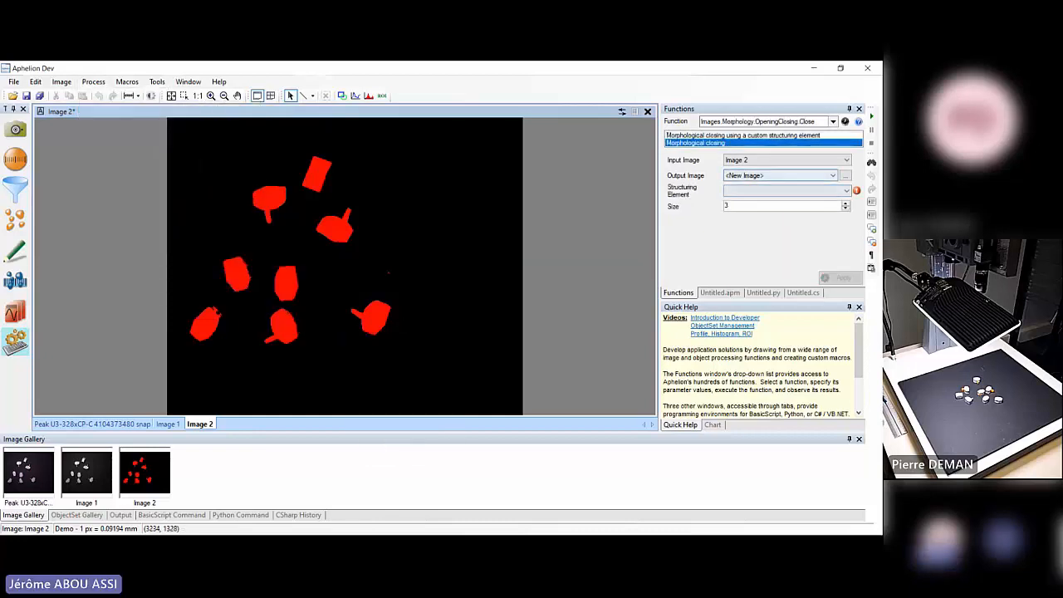
{"action": "left_click", "coordinate": [830, 190]}
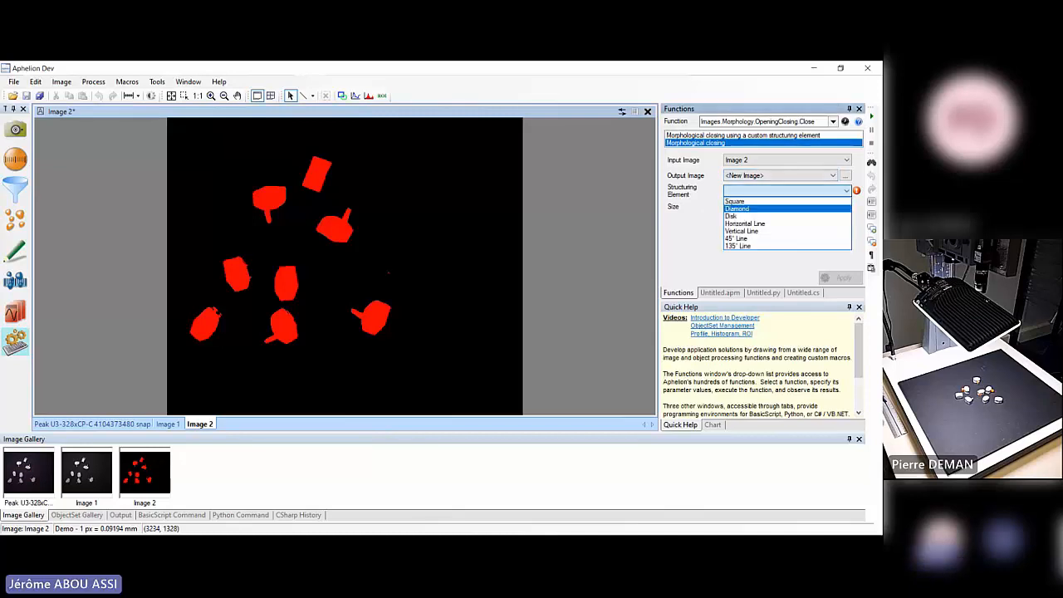
{"action": "left_click", "coordinate": [736, 200]}
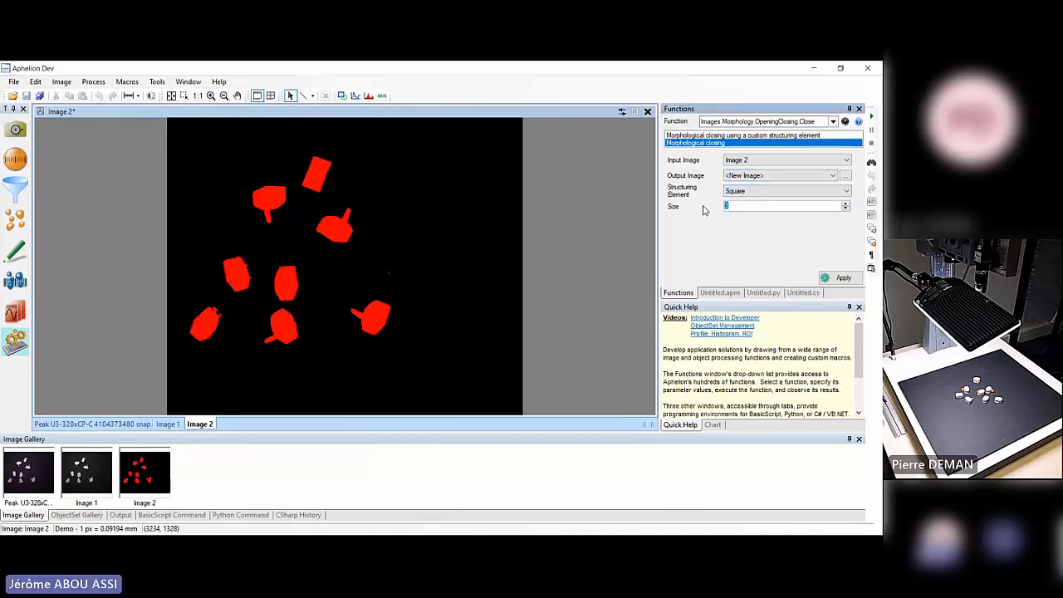
{"action": "left_click", "coordinate": [838, 277]}
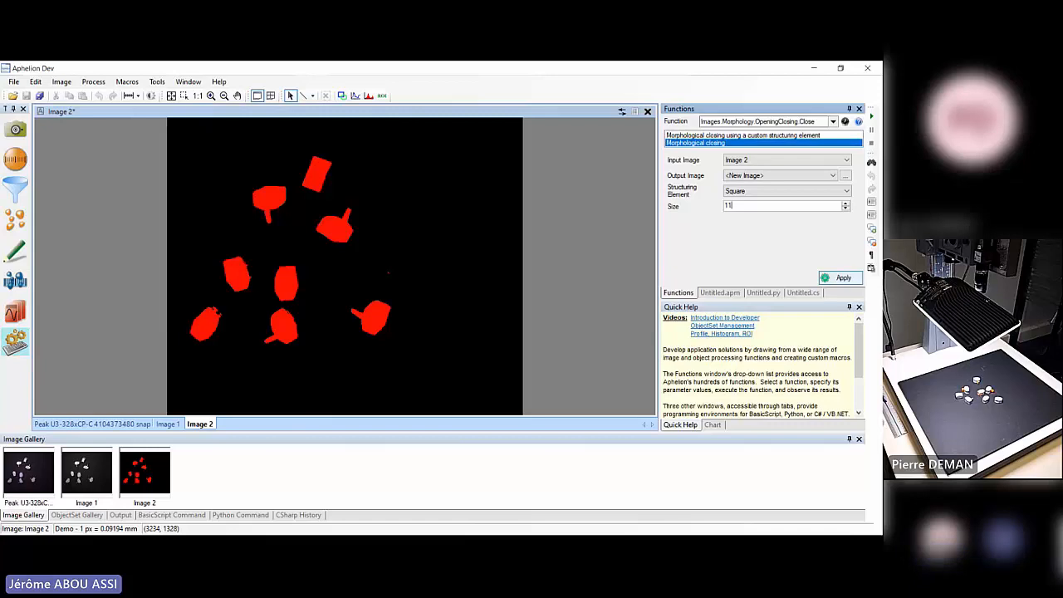
{"action": "scroll", "coordinate": [215, 331], "scroll_direction": "up", "scroll_amount": 1}
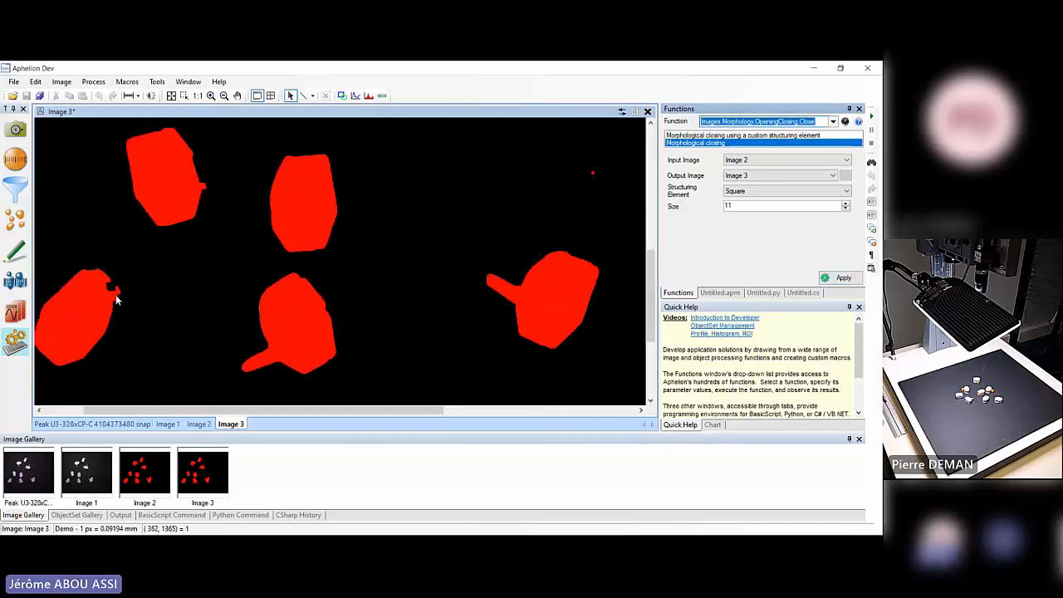
Detect 8-connected clusters in the closed image into a new object set and overlay it on the camera snapshot.
{"action": "scroll", "coordinate": [177, 265], "scroll_direction": "up", "scroll_amount": 1}
{"action": "scroll", "coordinate": [177, 265], "scroll_direction": "down", "scroll_amount": 4}
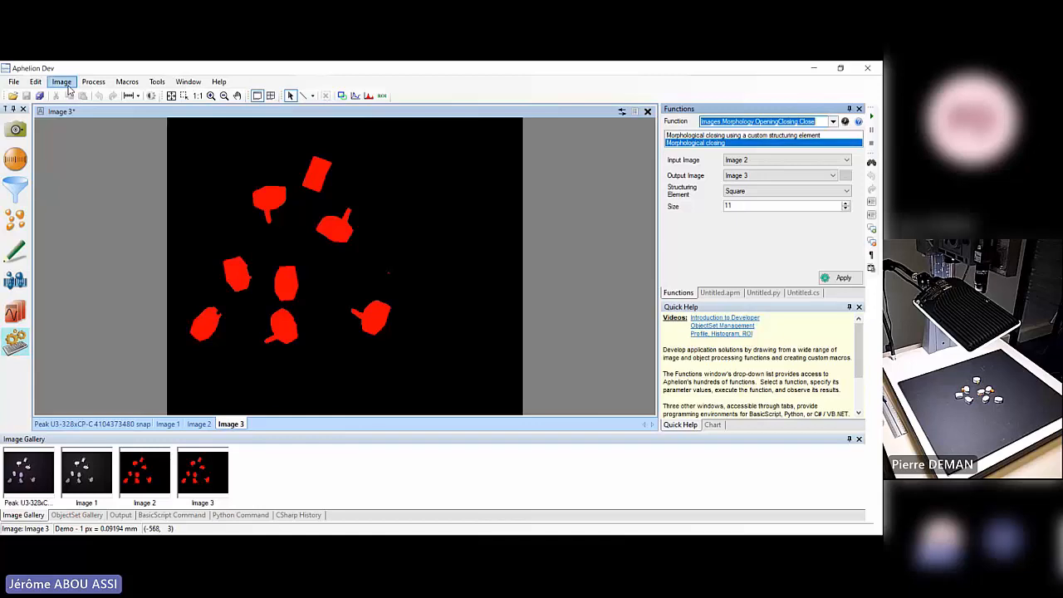
{"action": "left_click", "coordinate": [96, 84]}
{"action": "left_click", "coordinate": [97, 84]}
{"action": "left_click", "coordinate": [93, 82]}
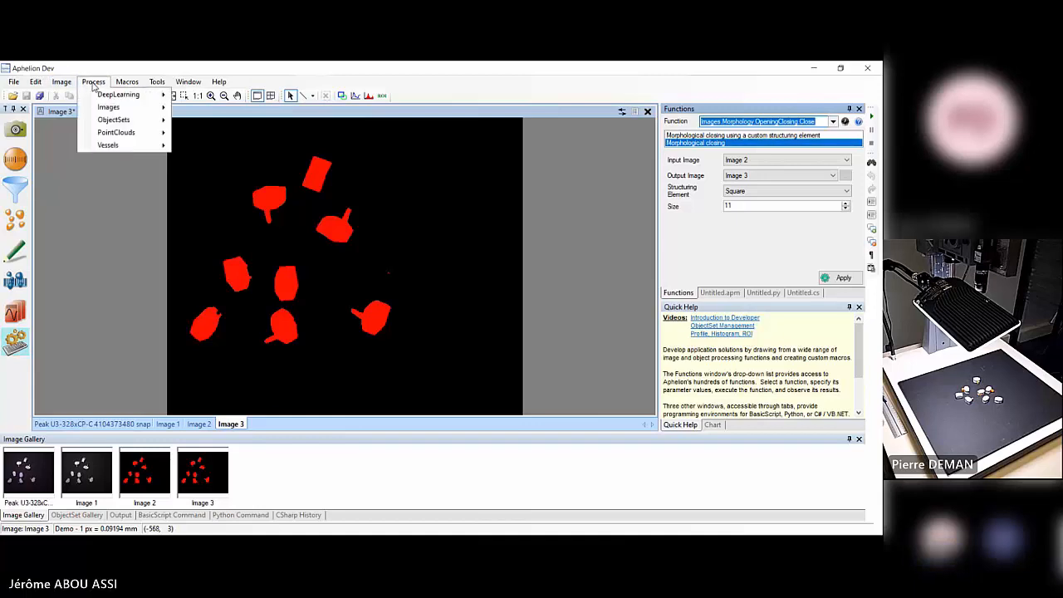
{"action": "mouse_move", "coordinate": [120, 121]}
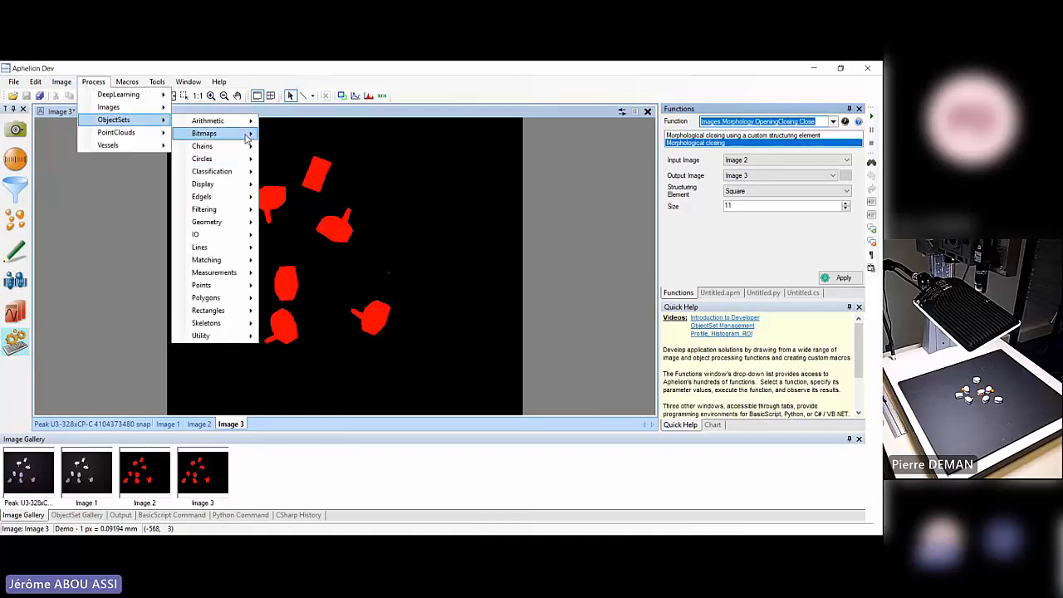
{"action": "mouse_move", "coordinate": [208, 134]}
{"action": "mouse_move", "coordinate": [299, 135]}
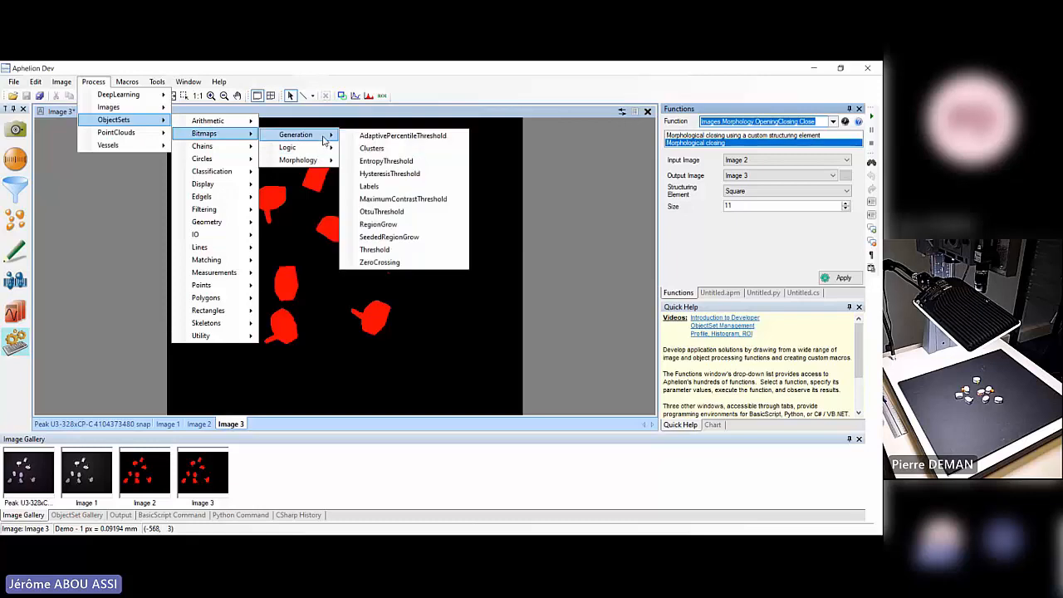
{"action": "left_click", "coordinate": [375, 149]}
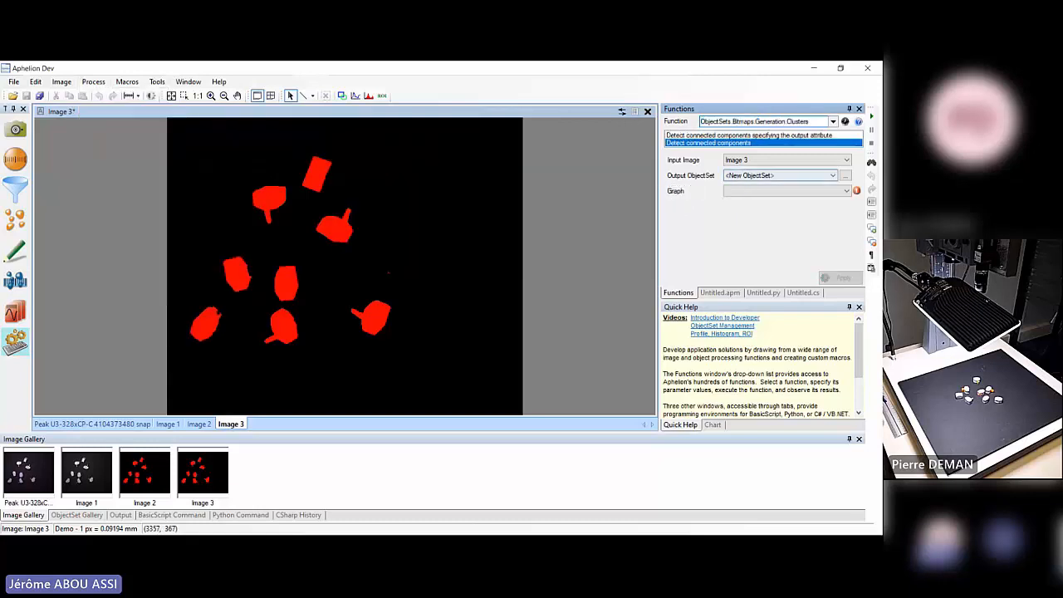
{"action": "left_click", "coordinate": [787, 191]}
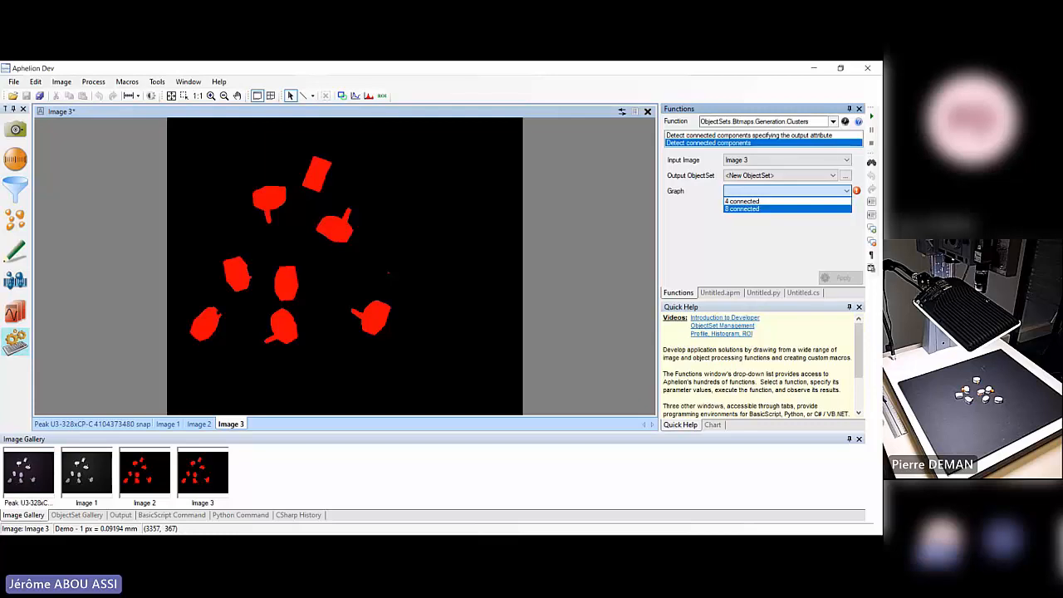
{"action": "left_click", "coordinate": [747, 209]}
{"action": "left_click", "coordinate": [840, 277]}
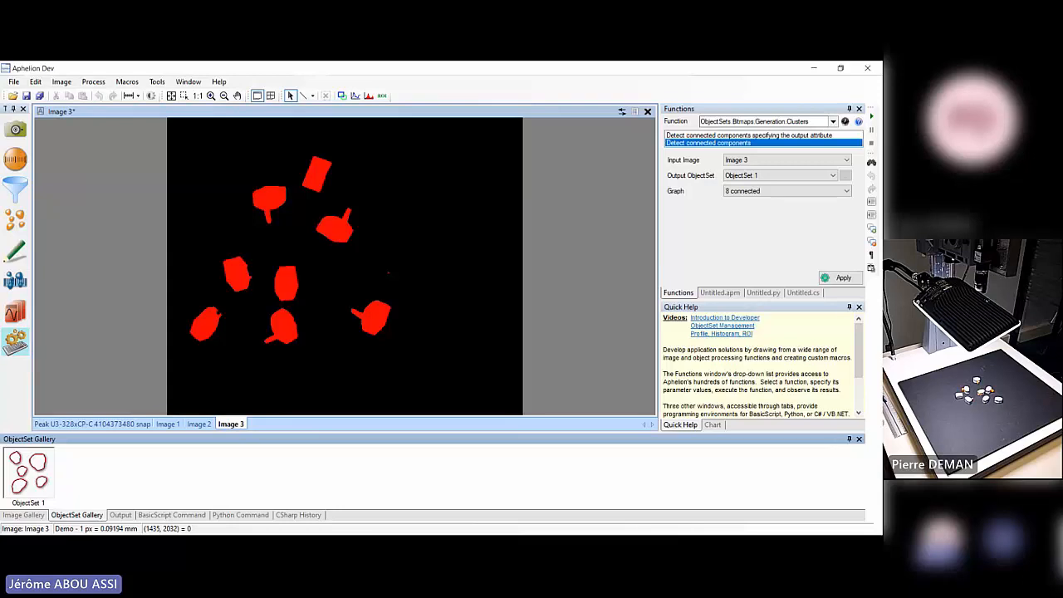
{"action": "left_click", "coordinate": [118, 425]}
{"action": "double_click", "coordinate": [28, 472]}
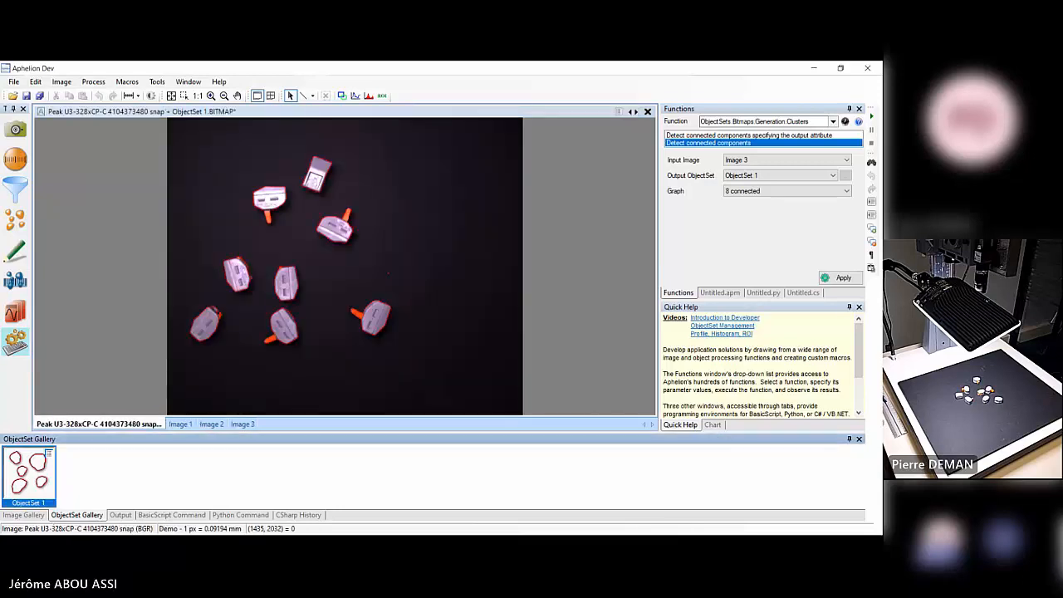
Examine the detected outlines around the parts and look for tiny stray objects on the dark background.
{"action": "scroll", "coordinate": [355, 331], "scroll_direction": "up", "scroll_amount": 4}
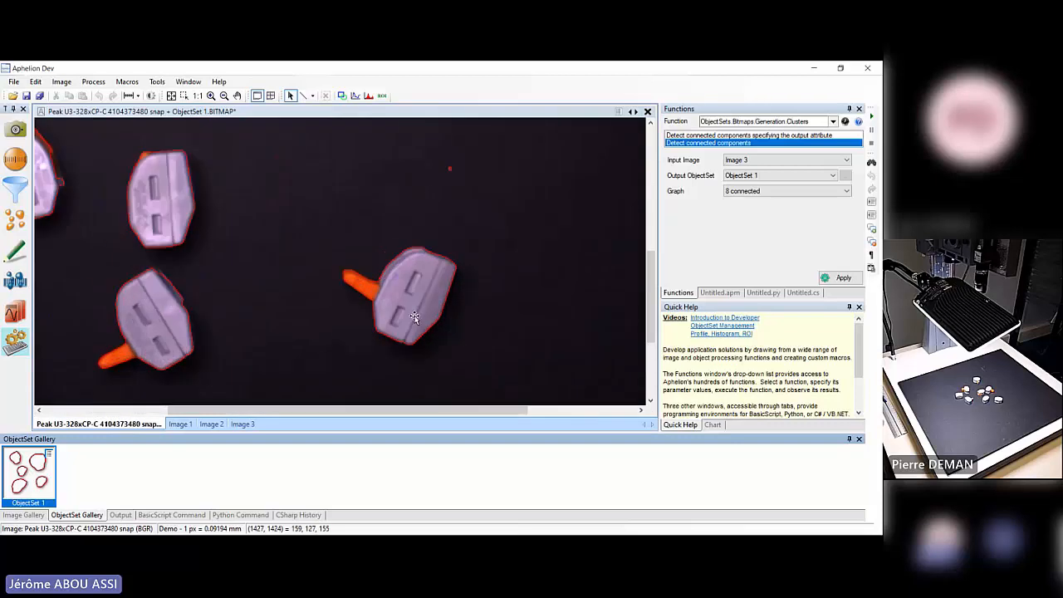
{"action": "scroll", "coordinate": [438, 233], "scroll_direction": "down", "scroll_amount": 2}
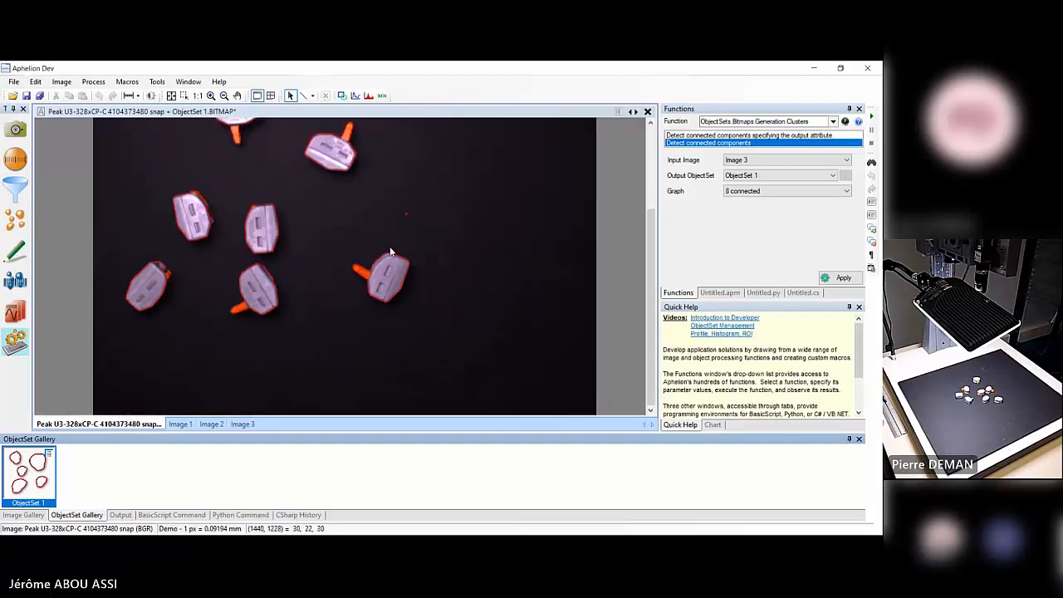
{"action": "scroll", "coordinate": [402, 203], "scroll_direction": "up", "scroll_amount": 5}
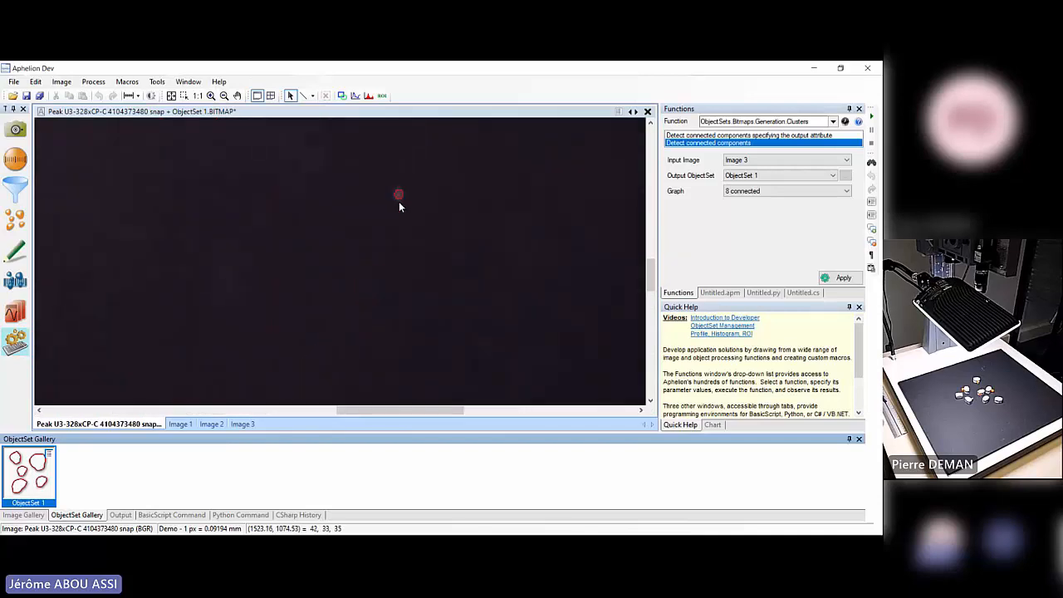
{"action": "scroll", "coordinate": [398, 199], "scroll_direction": "down", "scroll_amount": 4}
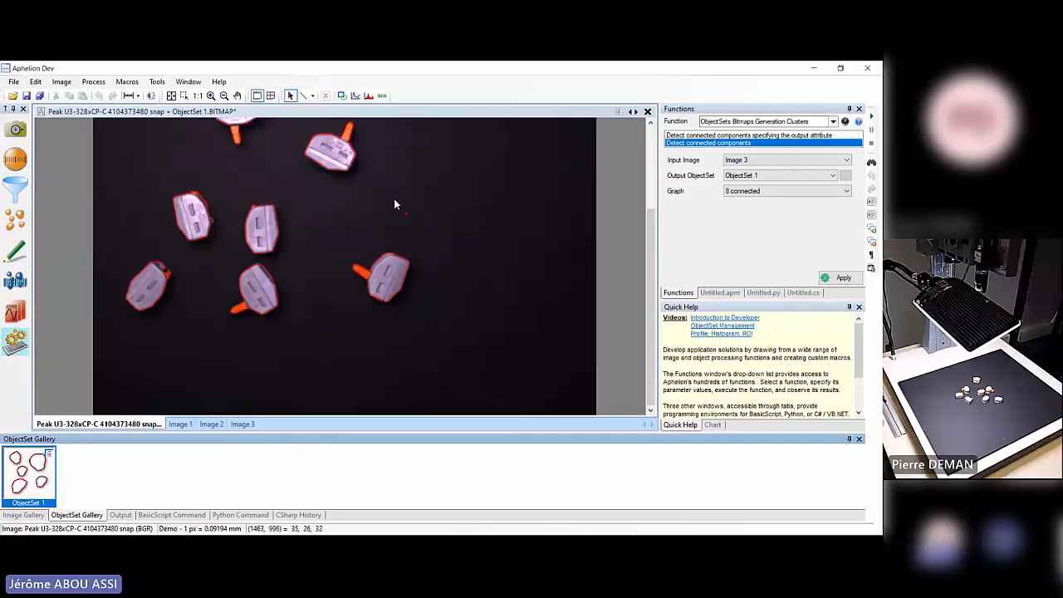
{"action": "scroll", "coordinate": [393, 198], "scroll_direction": "down", "scroll_amount": 2}
{"action": "scroll", "coordinate": [369, 197], "scroll_direction": "up", "scroll_amount": 6}
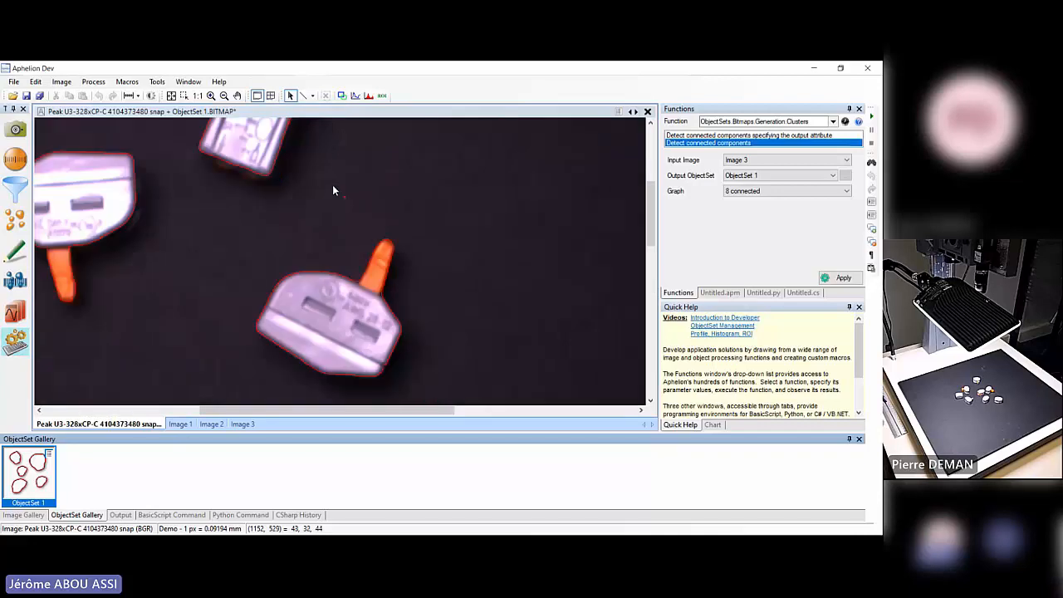
{"action": "scroll", "coordinate": [338, 191], "scroll_direction": "up", "scroll_amount": 2}
{"action": "scroll", "coordinate": [332, 181], "scroll_direction": "up", "scroll_amount": 2}
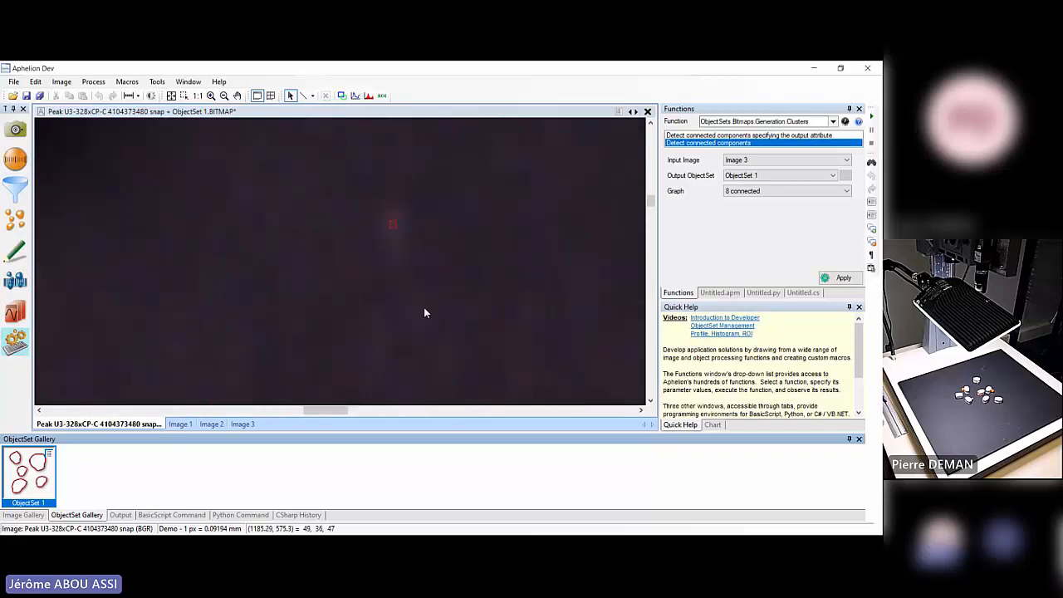
{"action": "scroll", "coordinate": [391, 222], "scroll_direction": "down", "scroll_amount": 8}
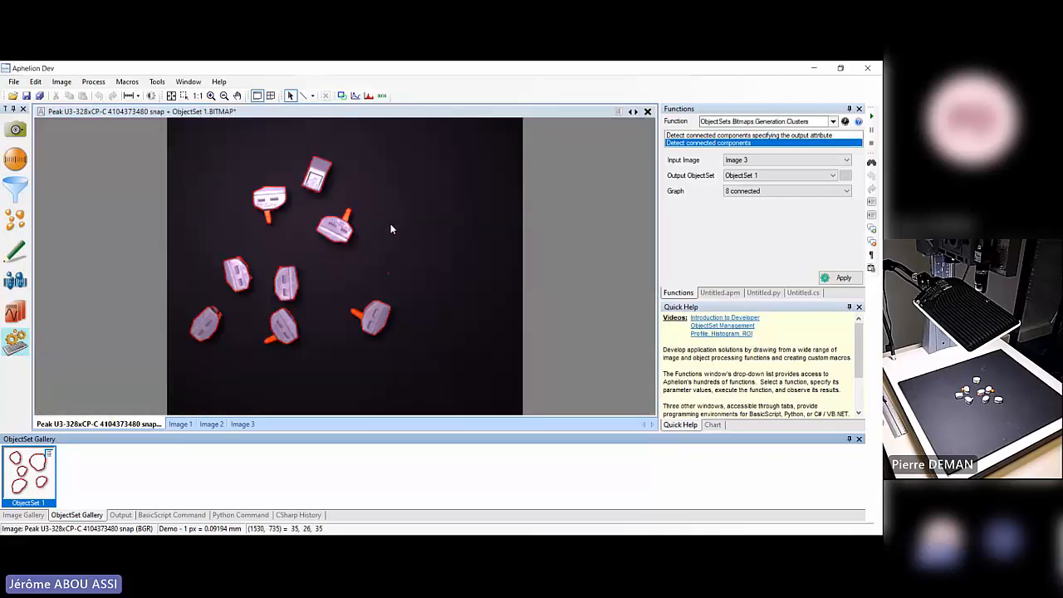
{"action": "scroll", "coordinate": [341, 264], "scroll_direction": "up", "scroll_amount": 2}
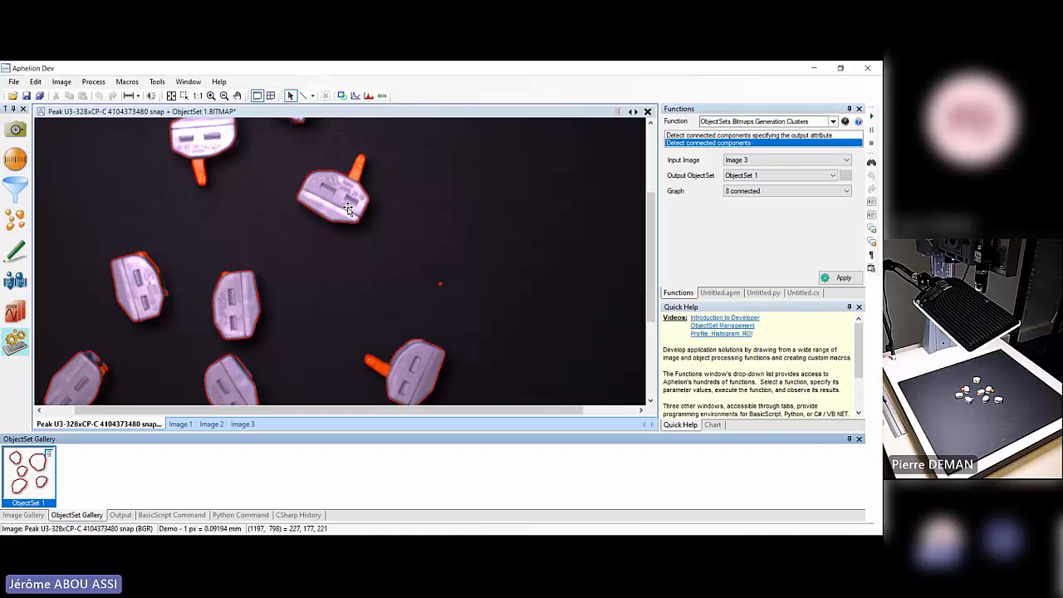
{"action": "scroll", "coordinate": [377, 214], "scroll_direction": "down", "scroll_amount": 2}
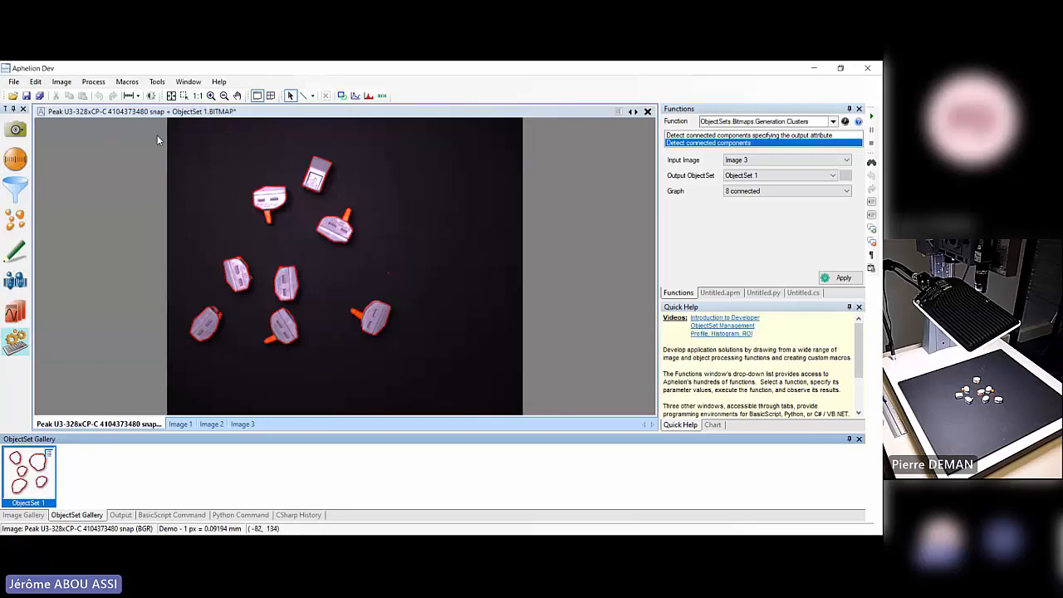
Compute the Area of the detected objects' BITMAP attribute with the StandardShapeMeasurements function.
{"action": "left_click", "coordinate": [93, 82]}
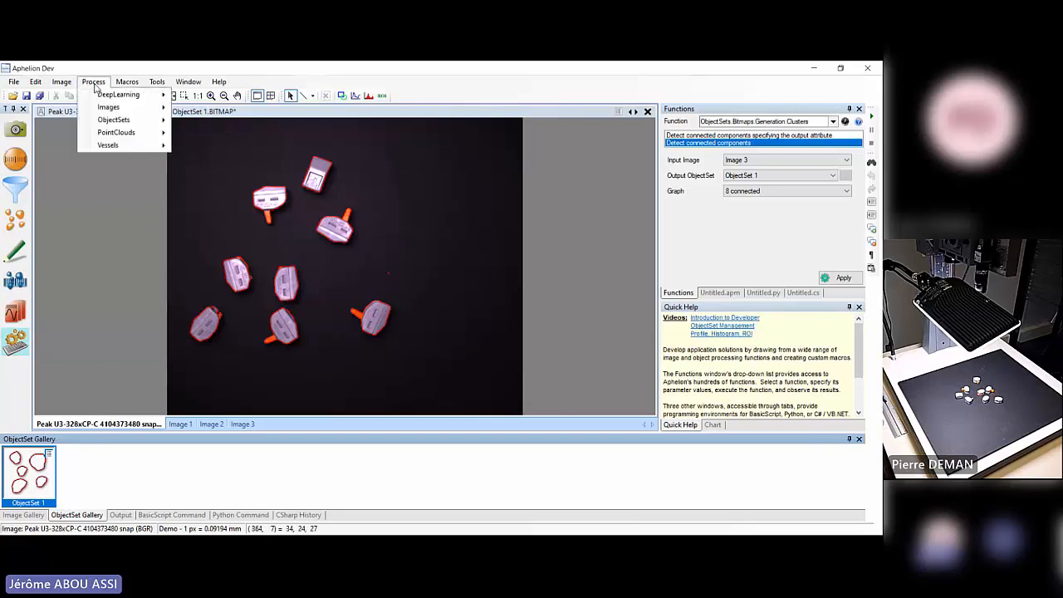
{"action": "mouse_move", "coordinate": [133, 122]}
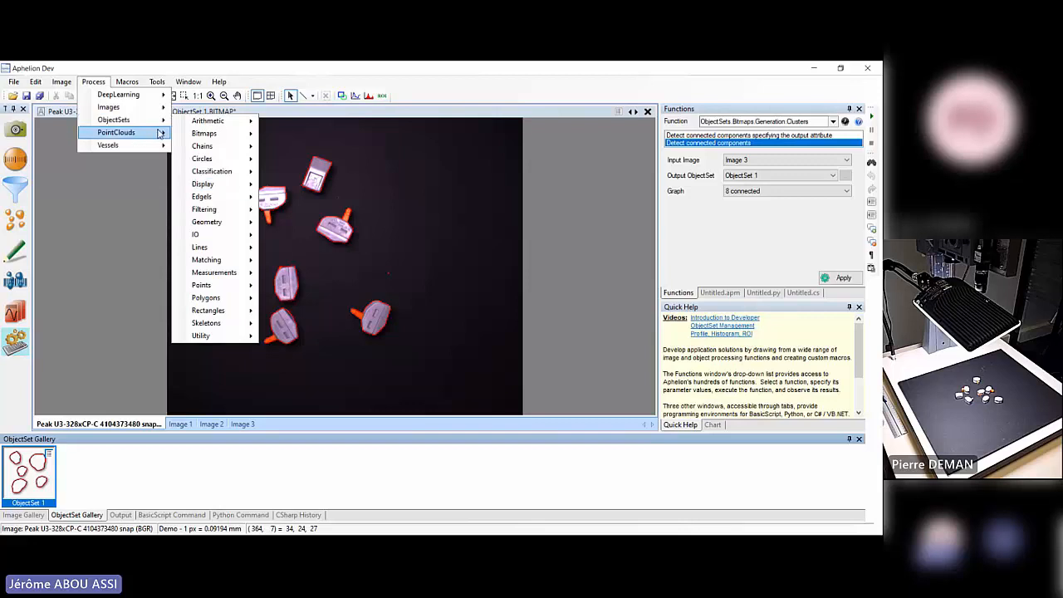
{"action": "mouse_move", "coordinate": [233, 273]}
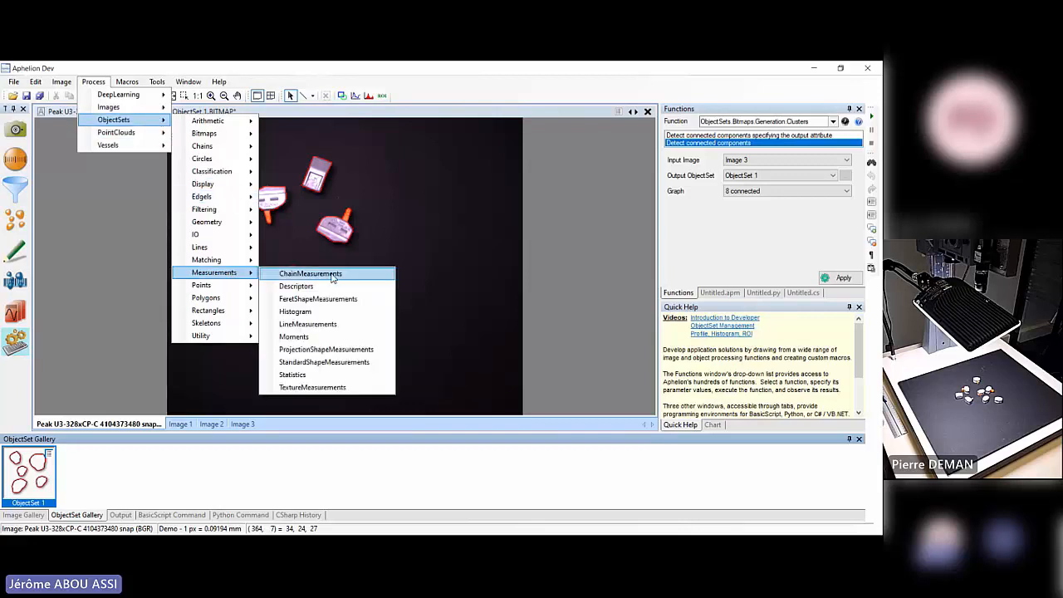
{"action": "left_click", "coordinate": [328, 361]}
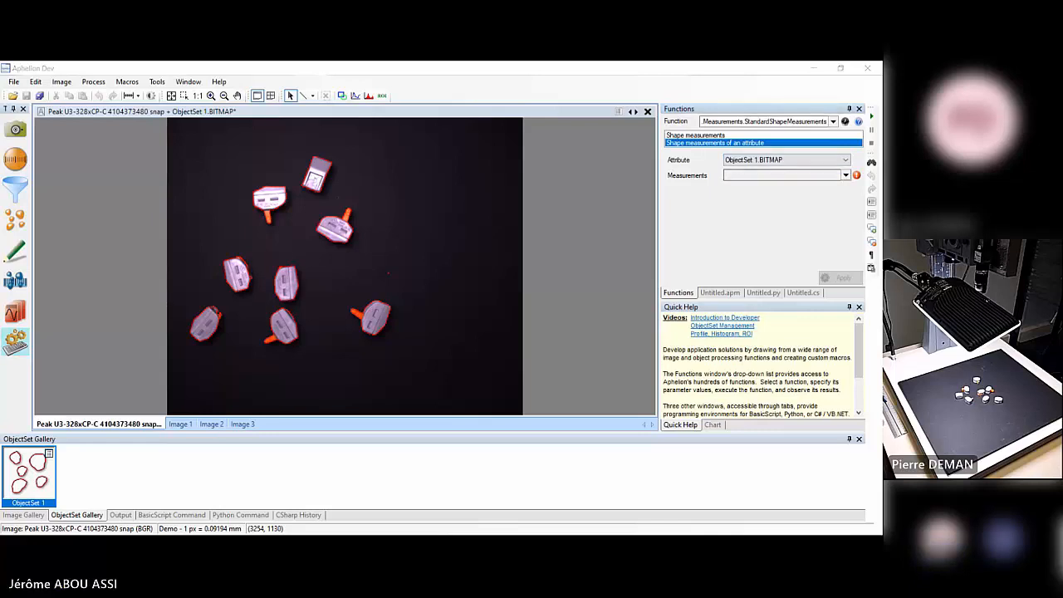
{"action": "left_click", "coordinate": [683, 251]}
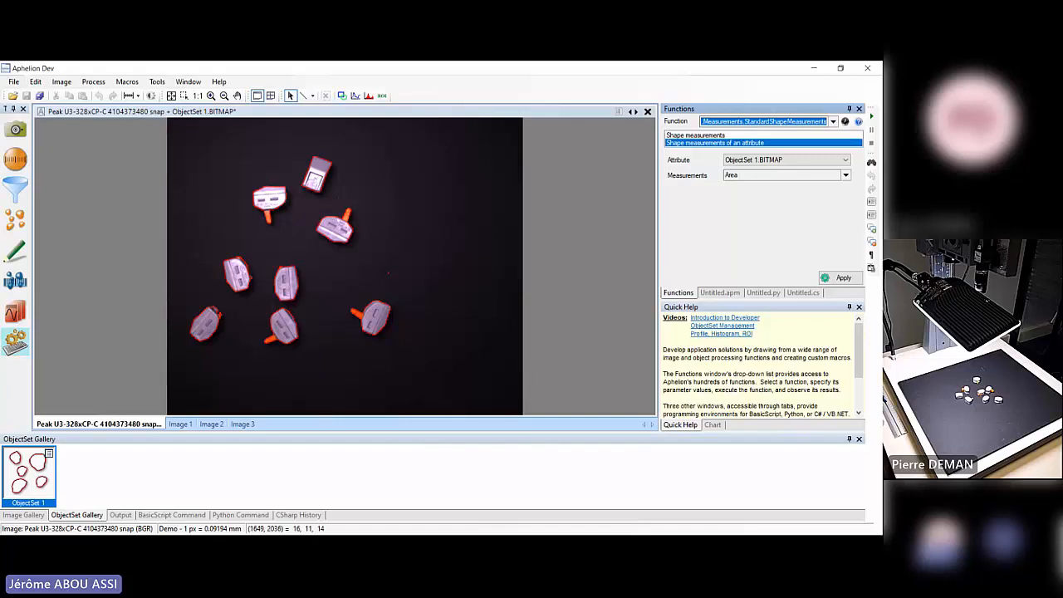
Show the object set's measurement grid and select several parts and the small speck to compare their areas.
{"action": "right_click", "coordinate": [50, 463]}
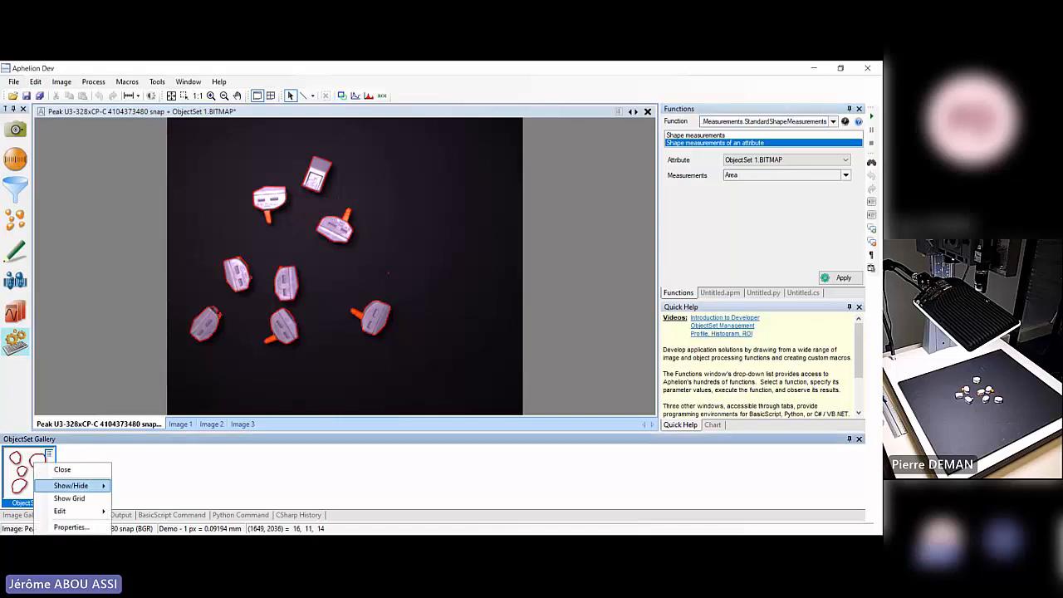
{"action": "left_click", "coordinate": [69, 497]}
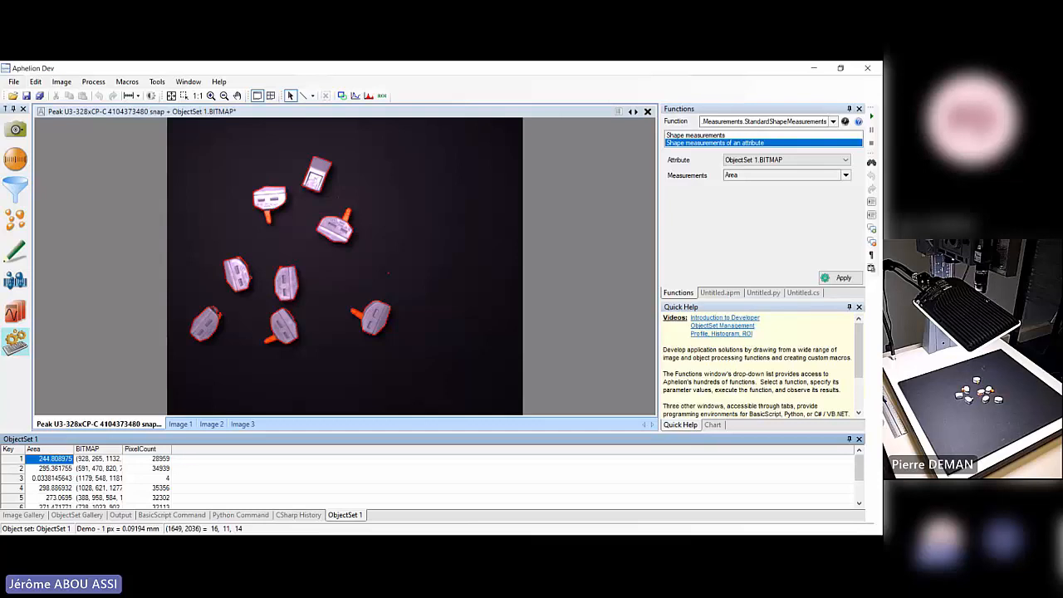
{"action": "left_click", "coordinate": [283, 330]}
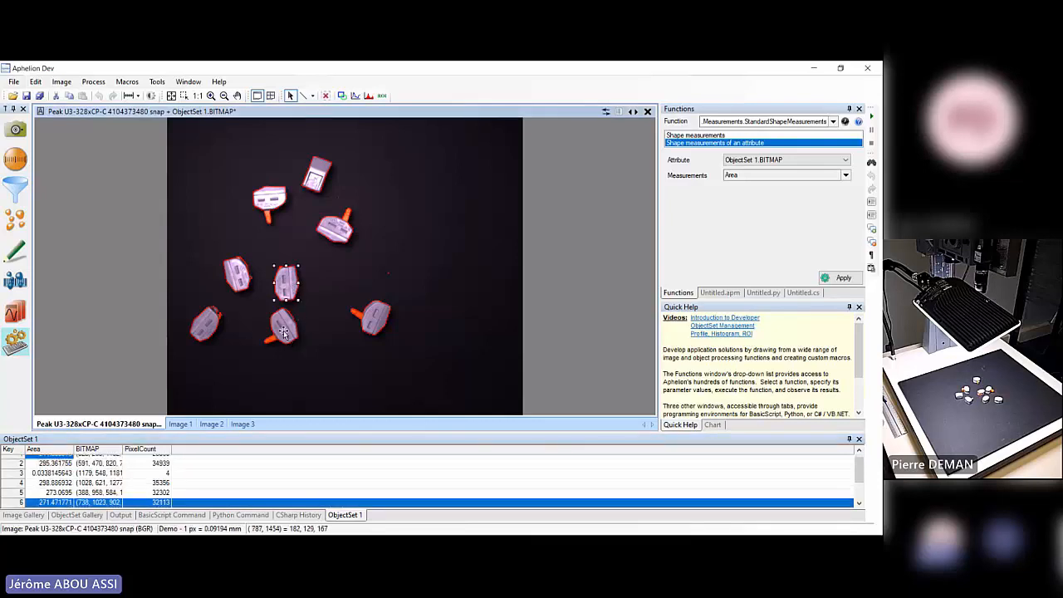
{"action": "left_click", "coordinate": [372, 322]}
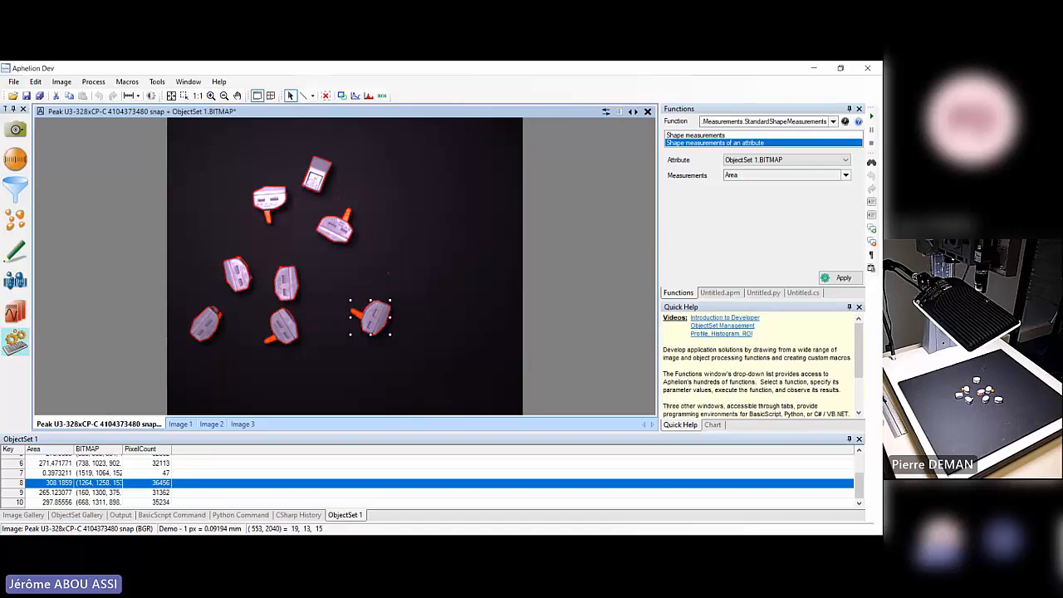
{"action": "left_click", "coordinate": [387, 273]}
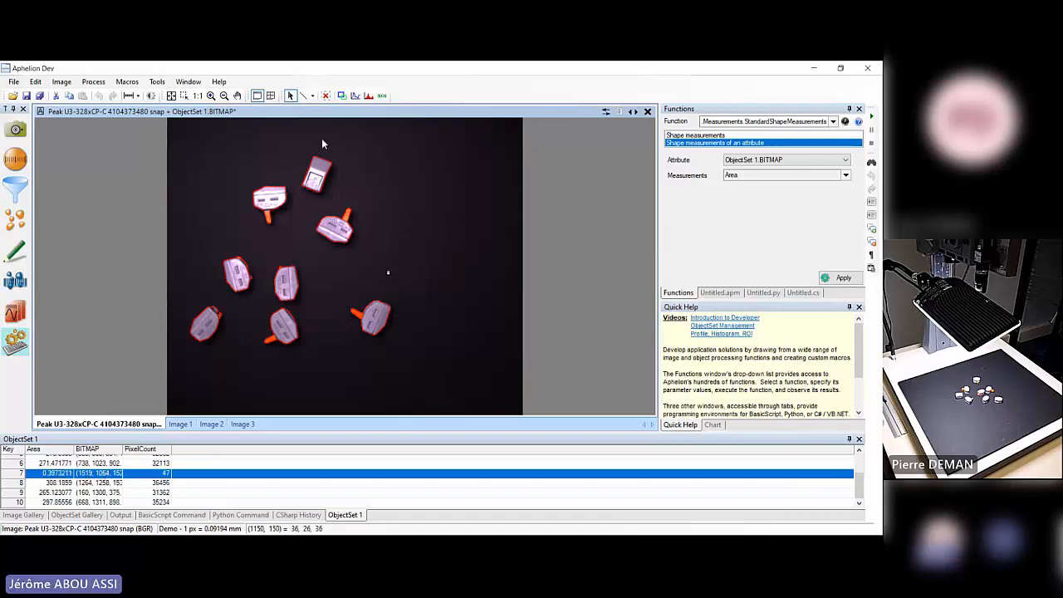
Filter ObjectSet 1 by Area into a new object set, removing objects outside the range 100 to 9999999.
{"action": "left_click", "coordinate": [100, 85]}
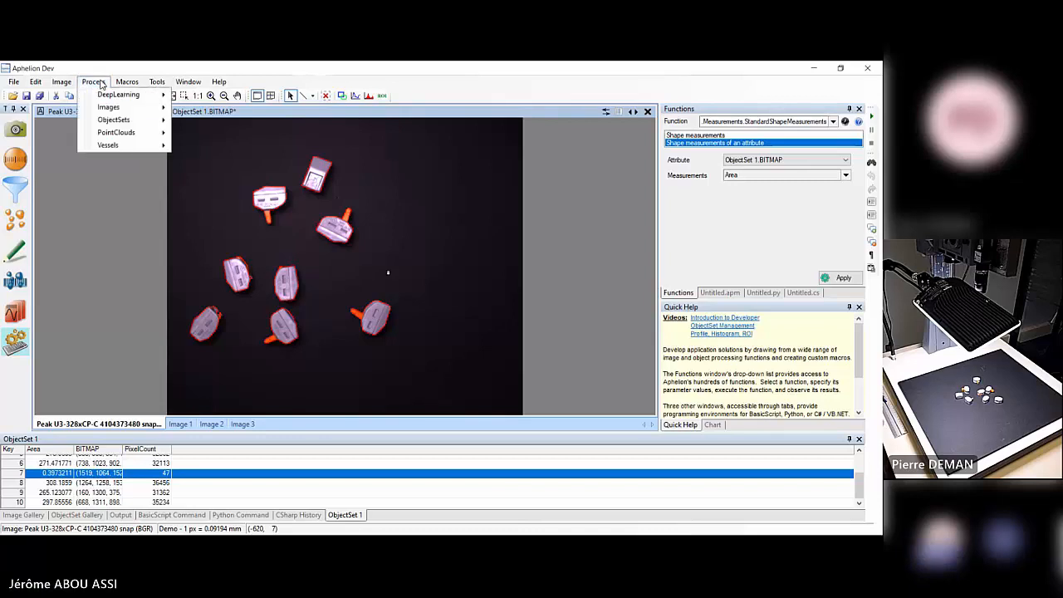
{"action": "mouse_move", "coordinate": [126, 123]}
{"action": "mouse_move", "coordinate": [237, 211]}
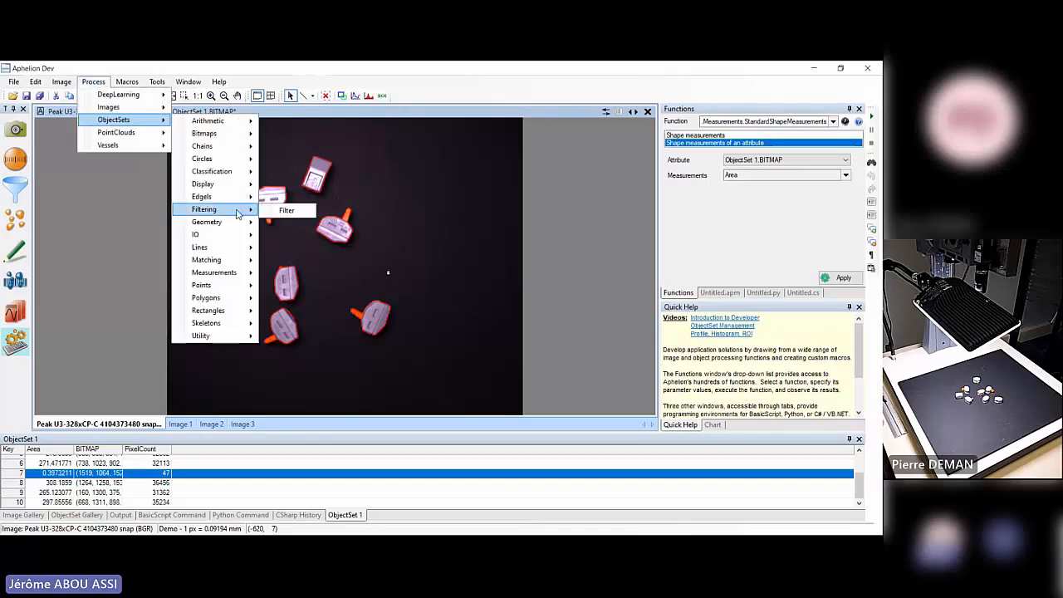
{"action": "left_click", "coordinate": [276, 209]}
{"action": "left_click", "coordinate": [786, 161]}
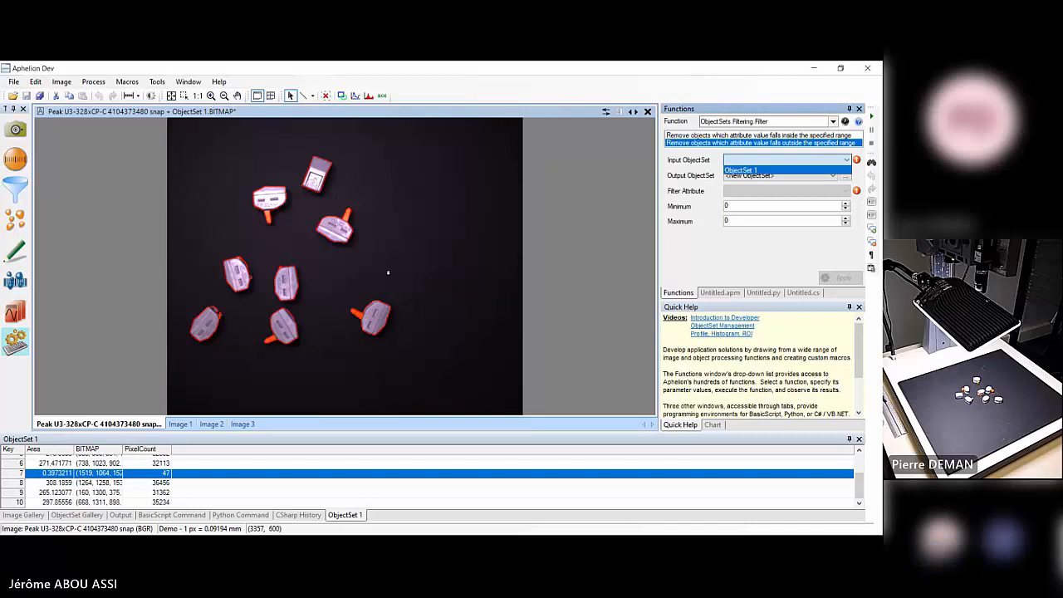
{"action": "left_click", "coordinate": [764, 169]}
{"action": "left_click", "coordinate": [786, 191]}
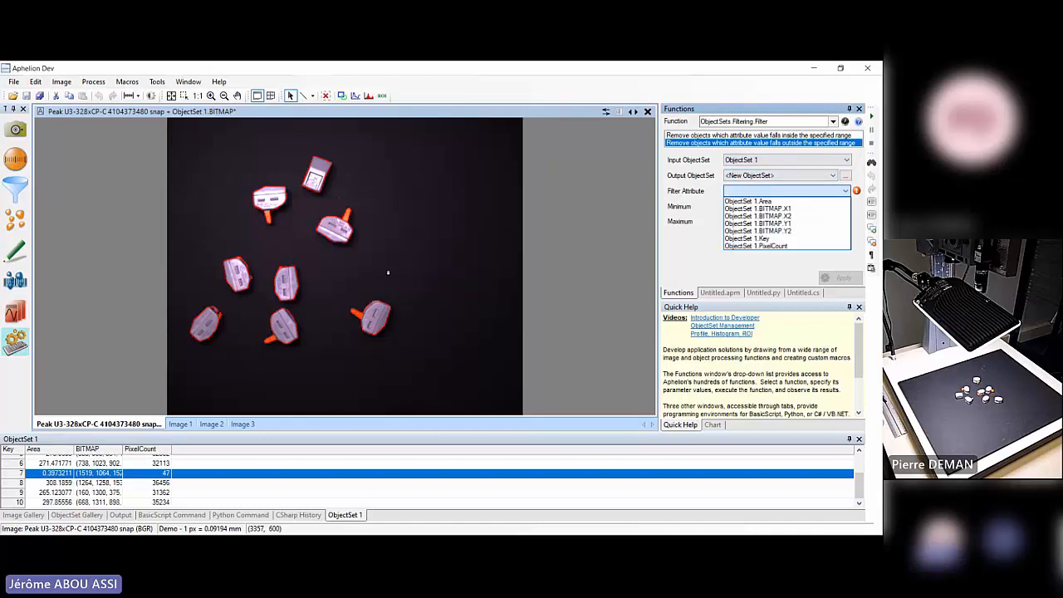
{"action": "left_click", "coordinate": [748, 201]}
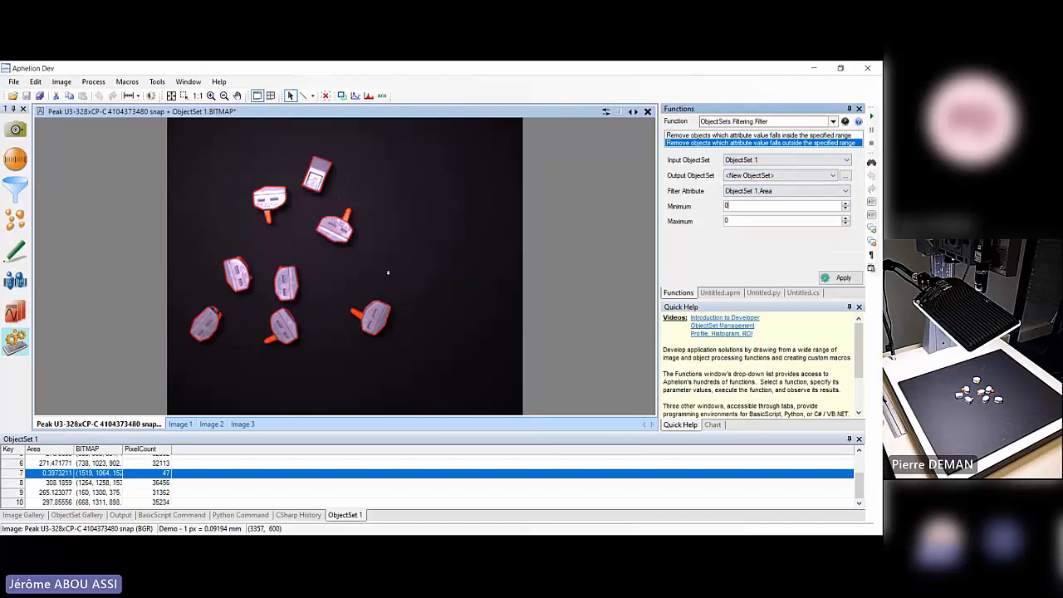
{"action": "double_click", "coordinate": [727, 206]}
{"action": "type", "text": "100"}
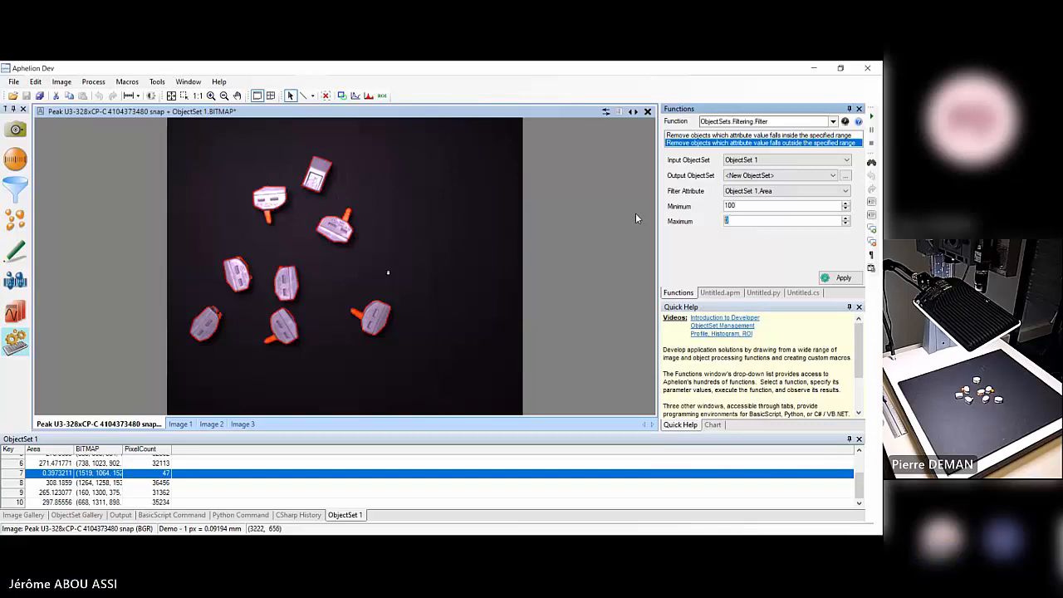
{"action": "key", "text": "Tab"}
{"action": "type", "text": "9999999"}
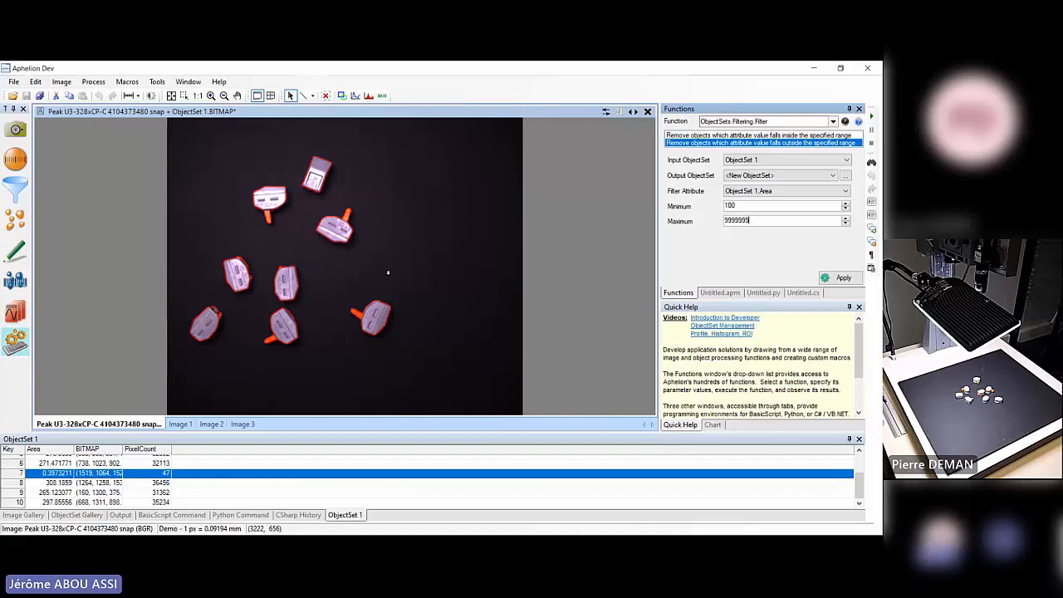
{"action": "left_click", "coordinate": [840, 278]}
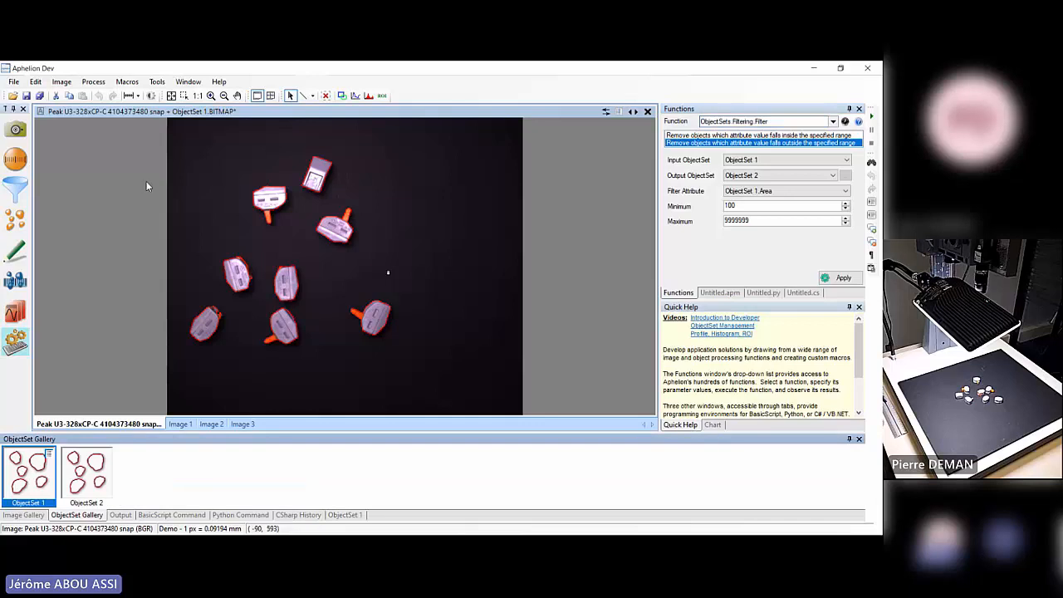
Draw the ObjectSet 2.BITMAP attribute on the camera snap in green, using the default fill and hatch style.
{"action": "left_click", "coordinate": [94, 82]}
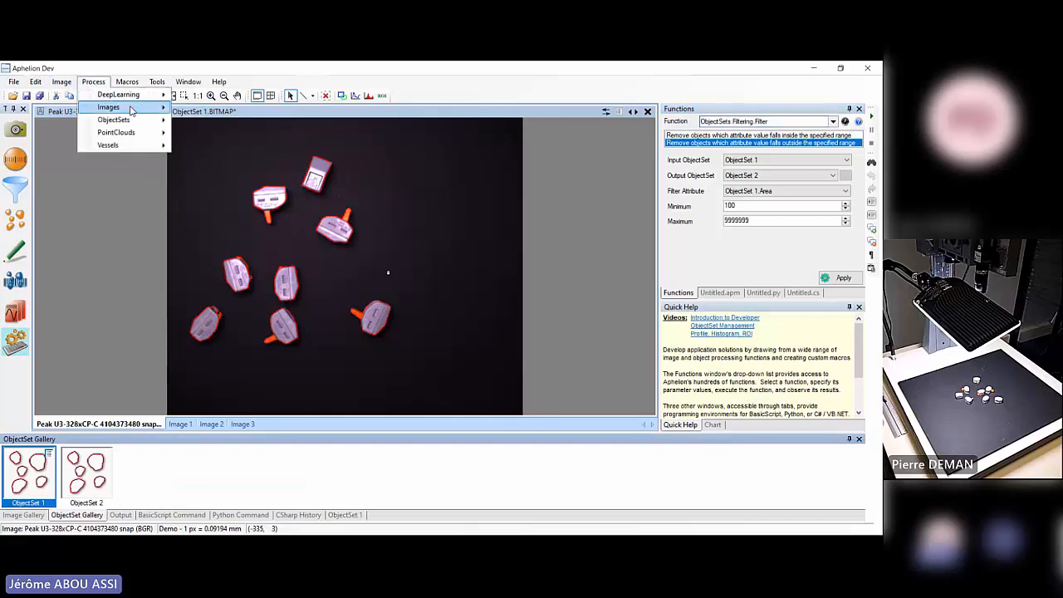
{"action": "mouse_move", "coordinate": [132, 122]}
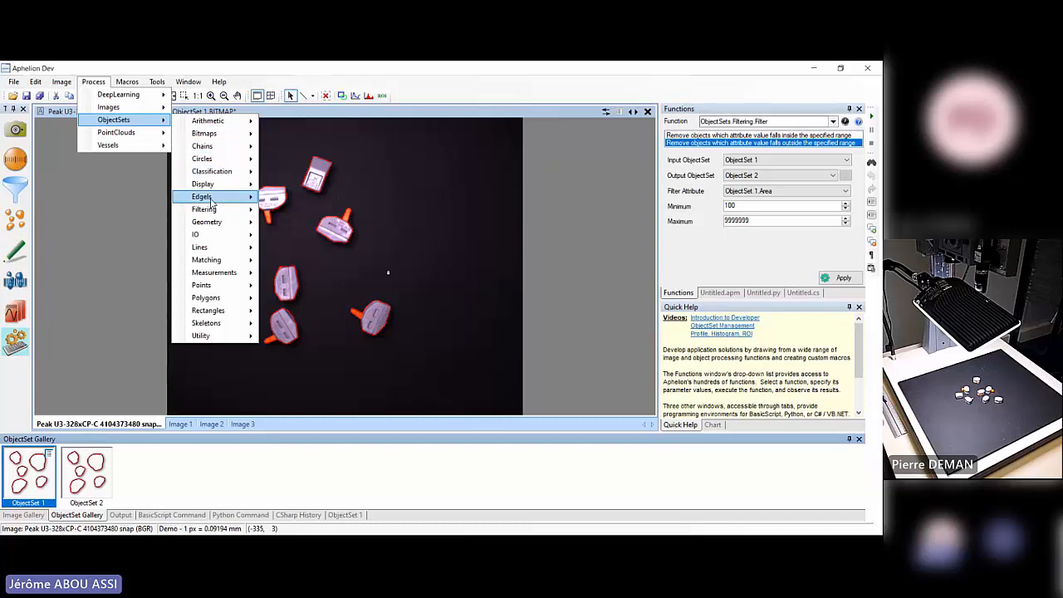
{"action": "mouse_move", "coordinate": [208, 183]}
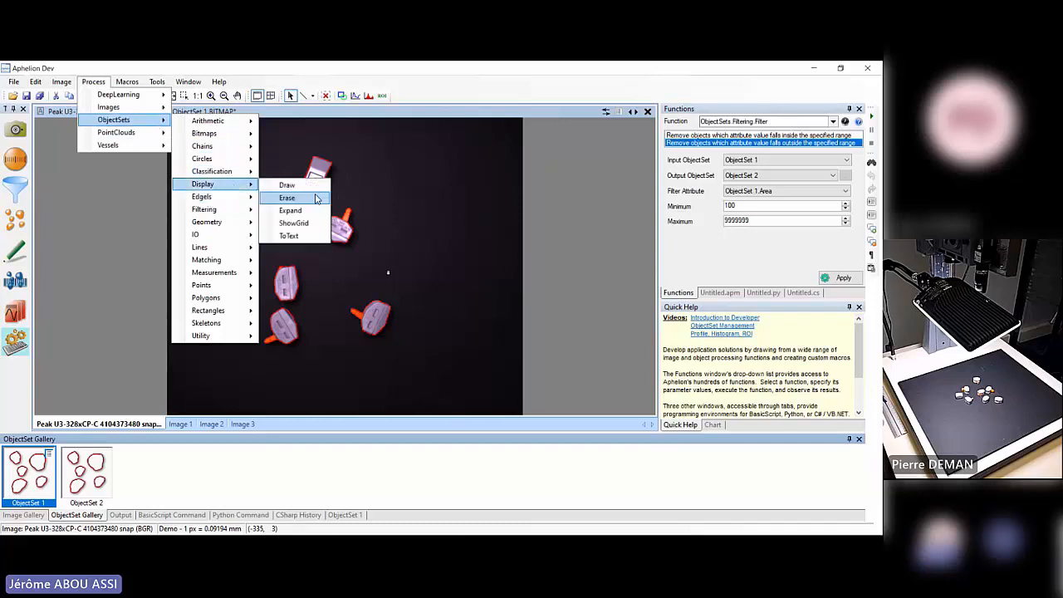
{"action": "left_click", "coordinate": [287, 183]}
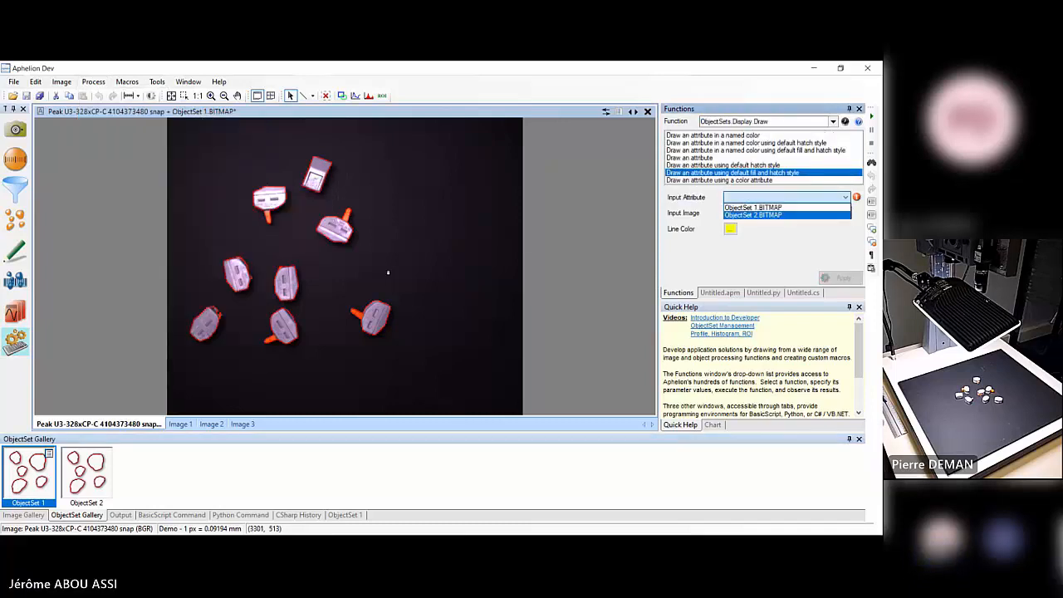
{"action": "left_click", "coordinate": [729, 228]}
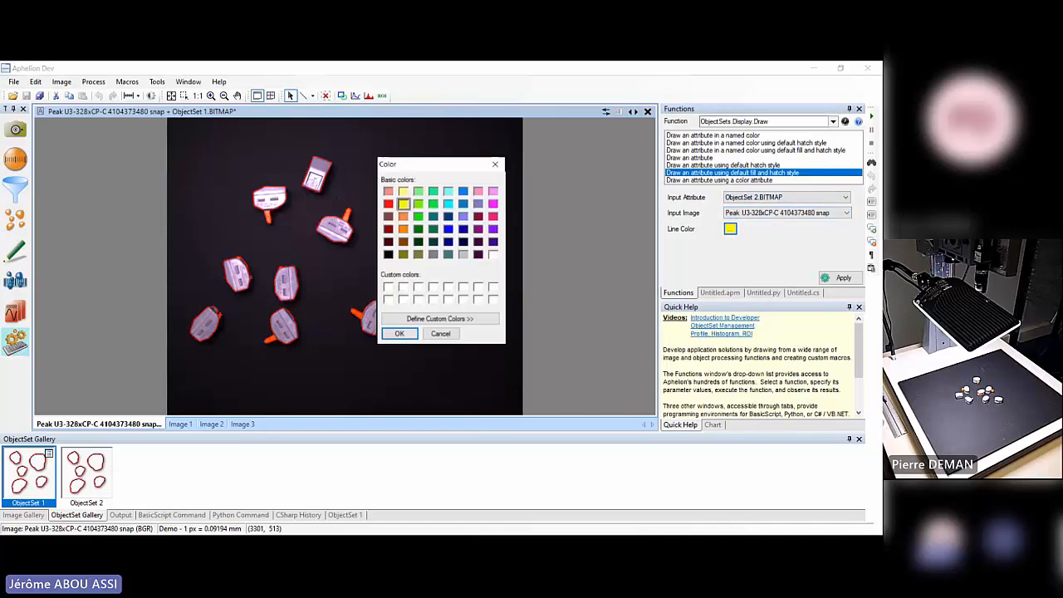
{"action": "left_click", "coordinate": [419, 217]}
{"action": "left_click", "coordinate": [399, 333]}
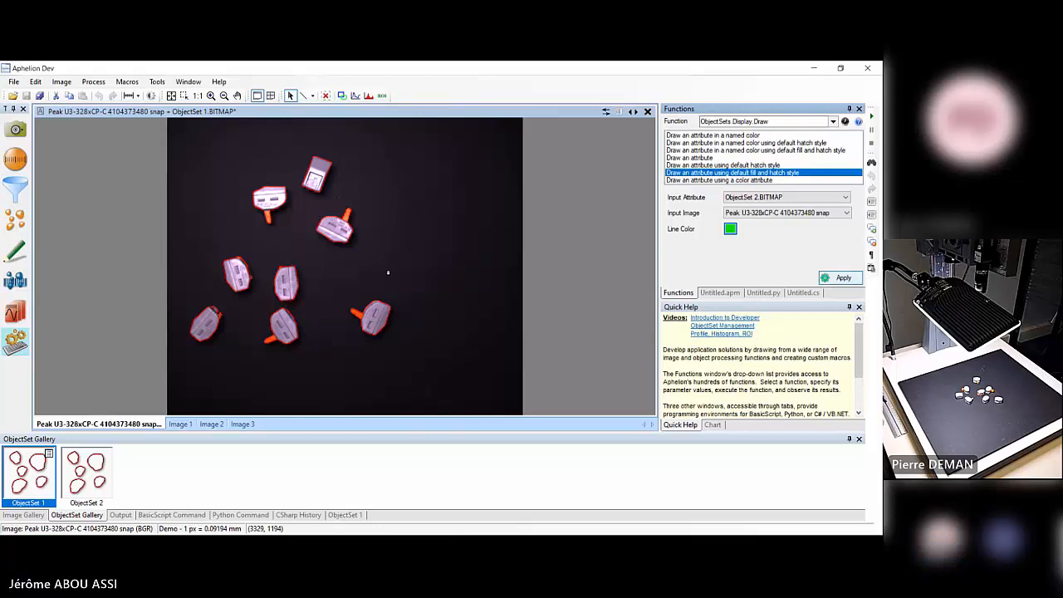
{"action": "left_click", "coordinate": [843, 277]}
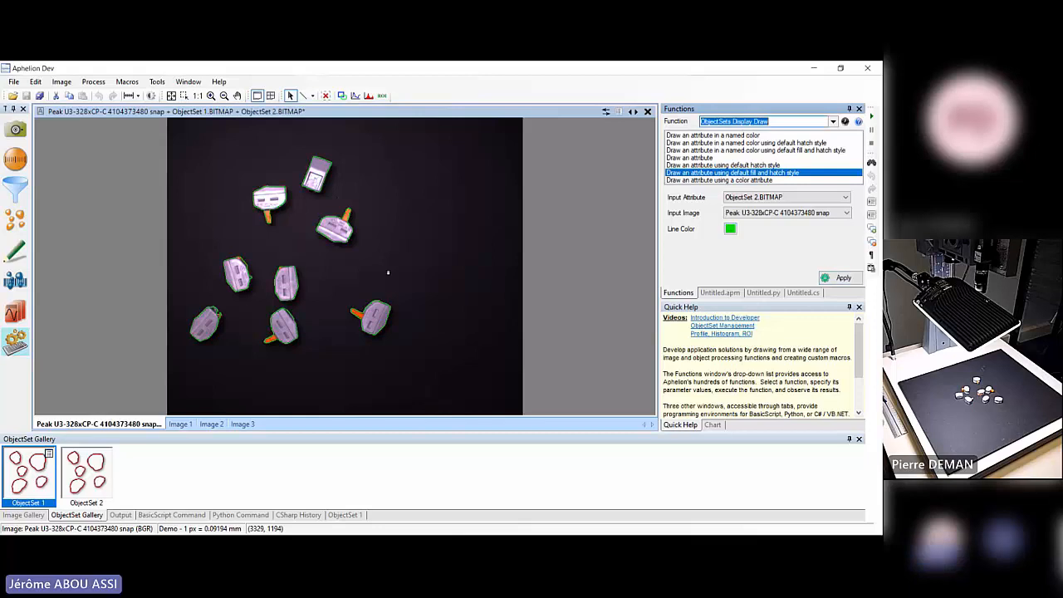
Remove the ObjectSet 1 overlay from the camera snap and inspect the green outlines around the parts up close.
{"action": "left_click", "coordinate": [270, 439]}
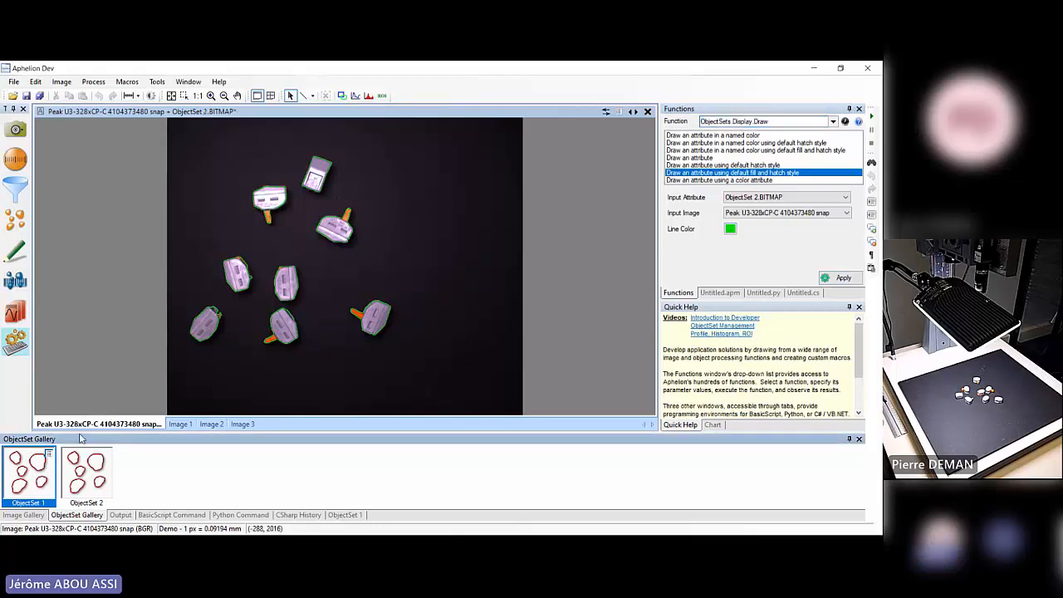
{"action": "scroll", "coordinate": [235, 336], "scroll_direction": "up", "scroll_amount": 1}
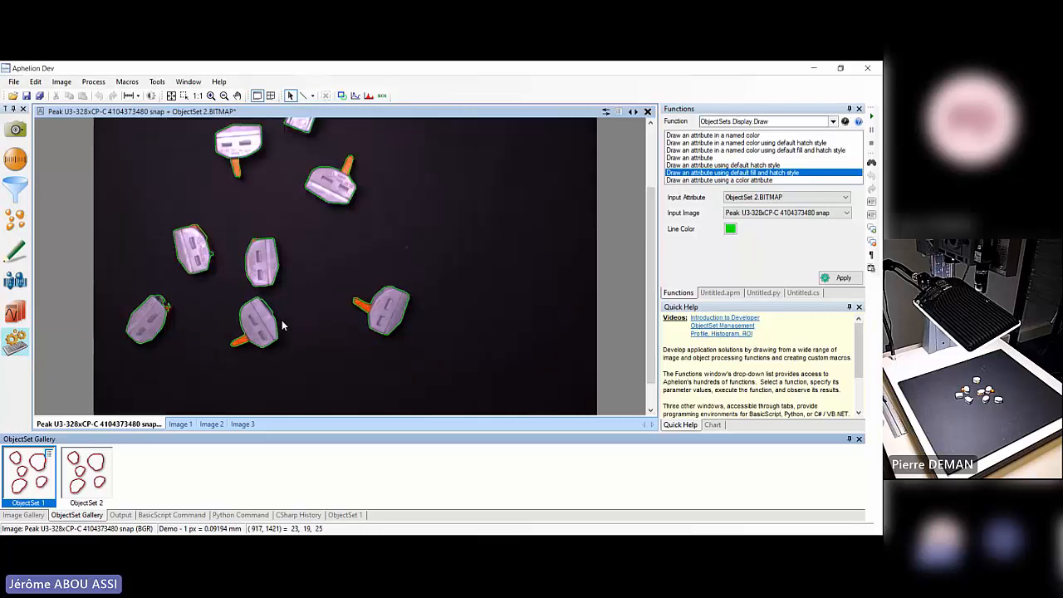
{"action": "scroll", "coordinate": [303, 305], "scroll_direction": "up", "scroll_amount": 1}
{"action": "scroll", "coordinate": [302, 305], "scroll_direction": "down", "scroll_amount": 2}
{"action": "scroll", "coordinate": [291, 213], "scroll_direction": "up", "scroll_amount": 1}
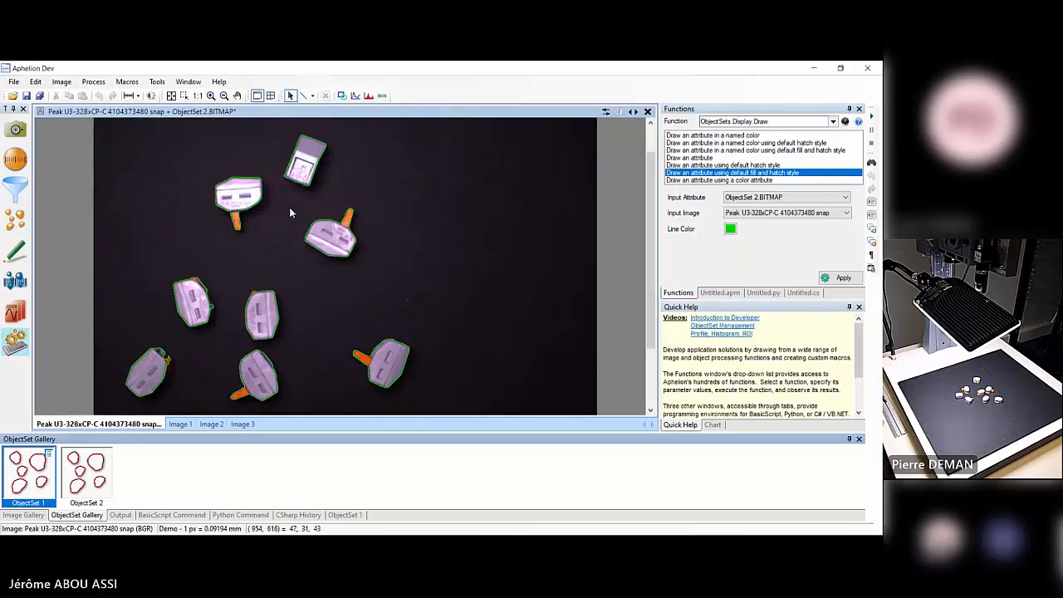
{"action": "scroll", "coordinate": [288, 207], "scroll_direction": "down", "scroll_amount": 1}
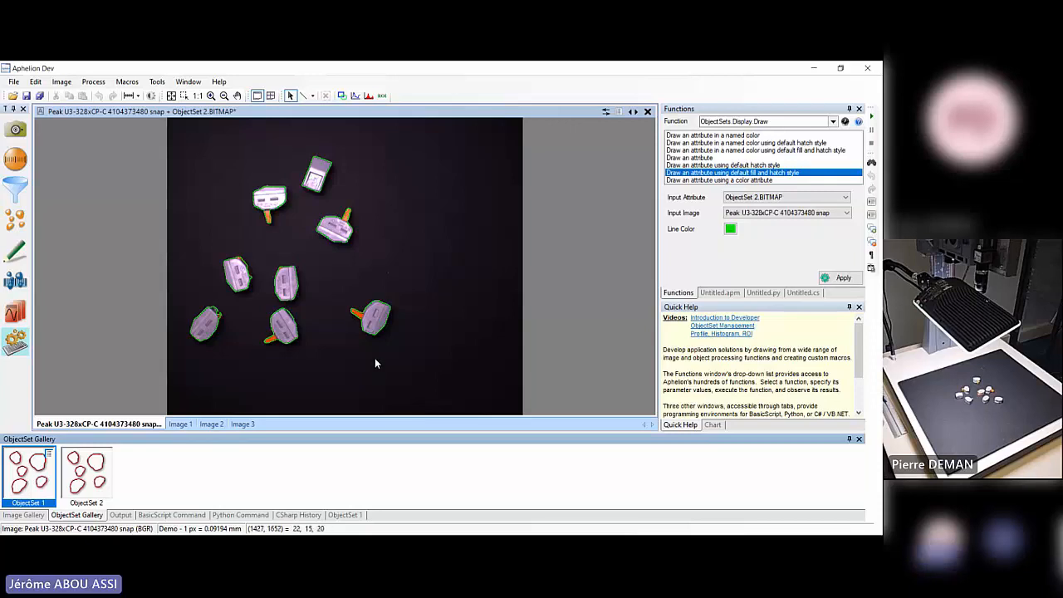
Review the filter and draw calls recorded in the C# history, and view the Untitled.cs script template in a wider pane.
{"action": "left_click", "coordinate": [298, 514]}
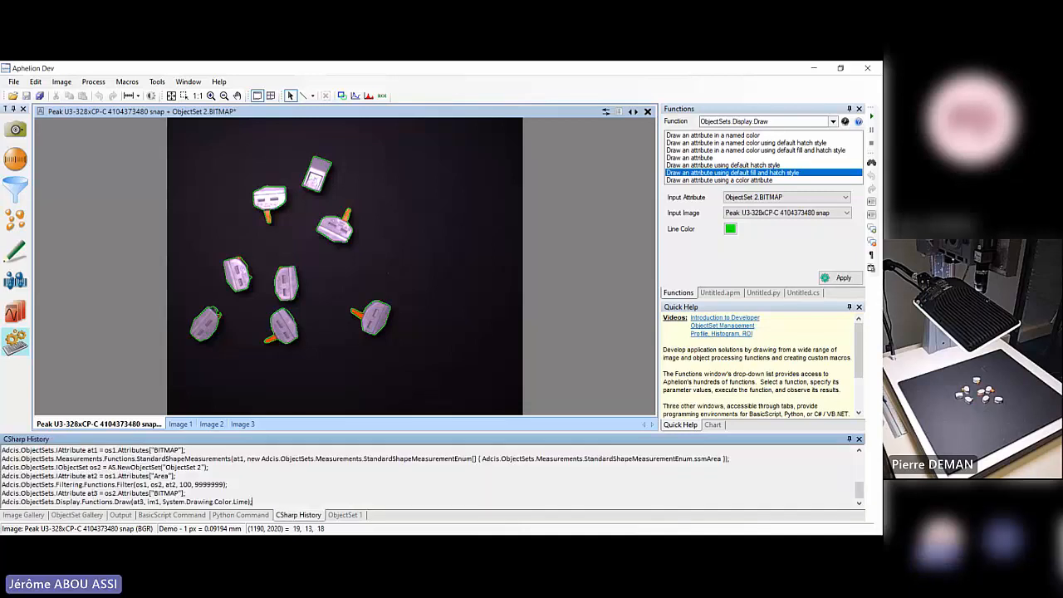
{"action": "left_click_drag", "start_coordinate": [253, 502], "coordinate": [21, 466]}
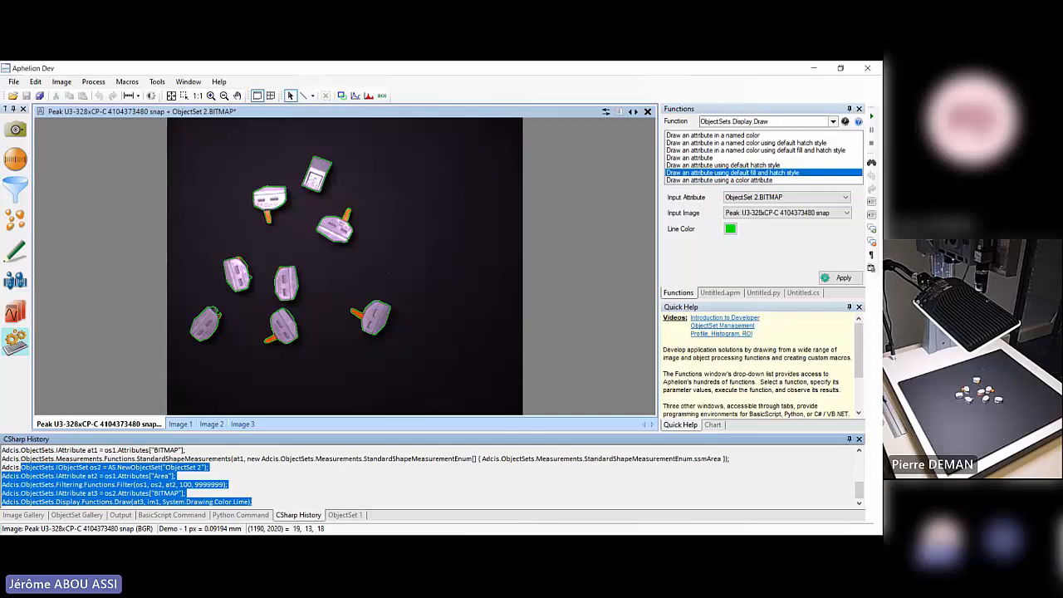
{"action": "left_click", "coordinate": [185, 493]}
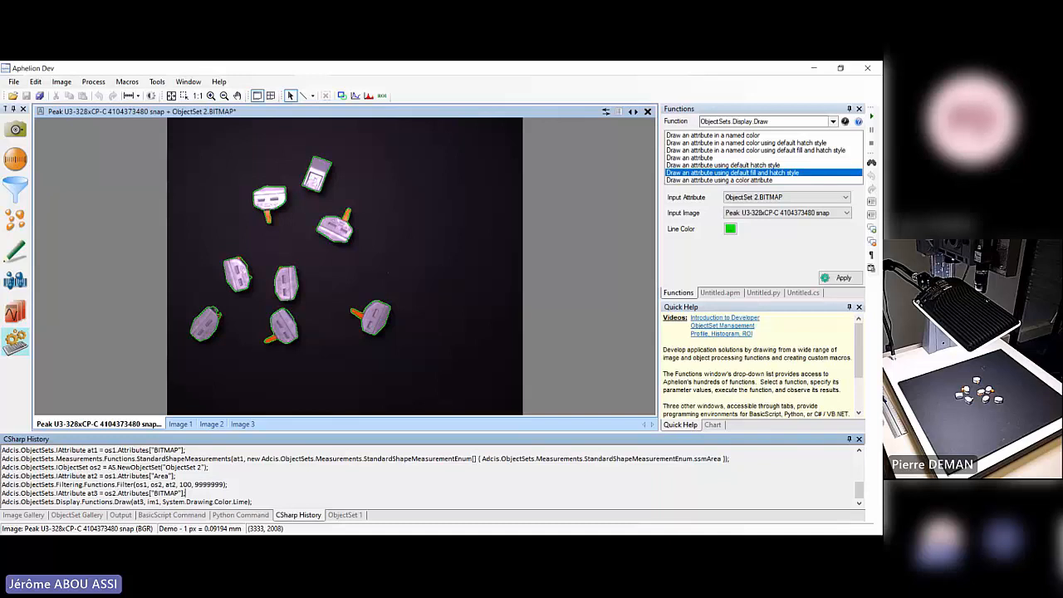
{"action": "left_click", "coordinate": [803, 293]}
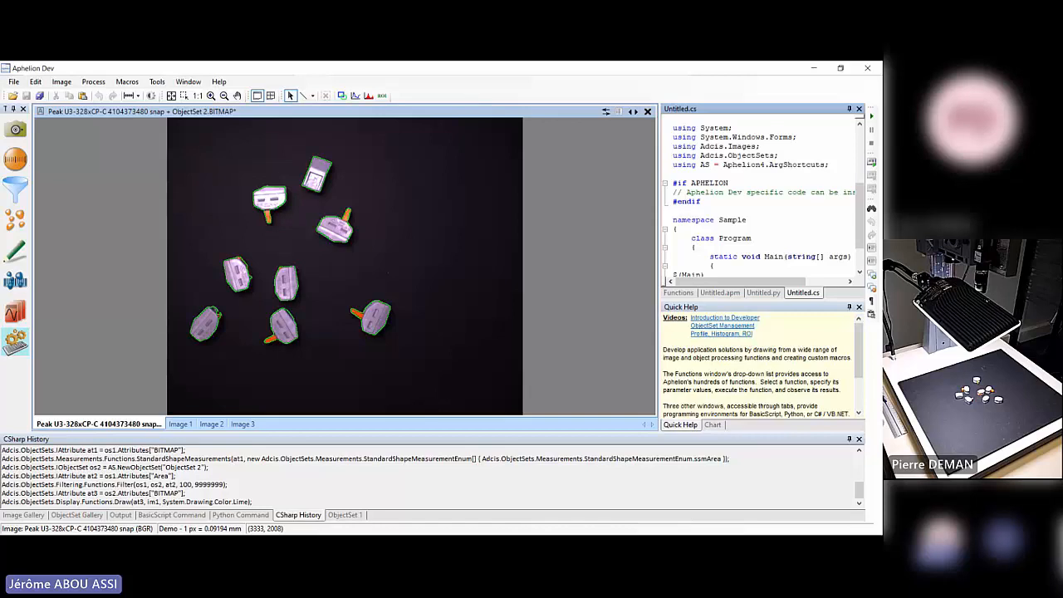
{"action": "scroll", "coordinate": [668, 171], "scroll_direction": "down", "scroll_amount": 1}
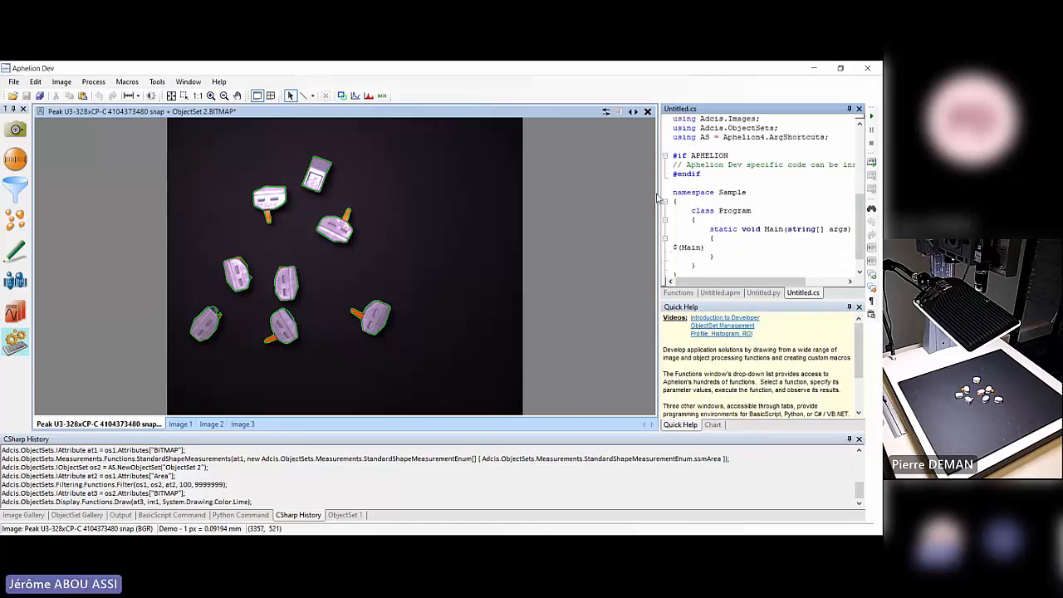
{"action": "left_click_drag", "start_coordinate": [656, 197], "coordinate": [629, 197]}
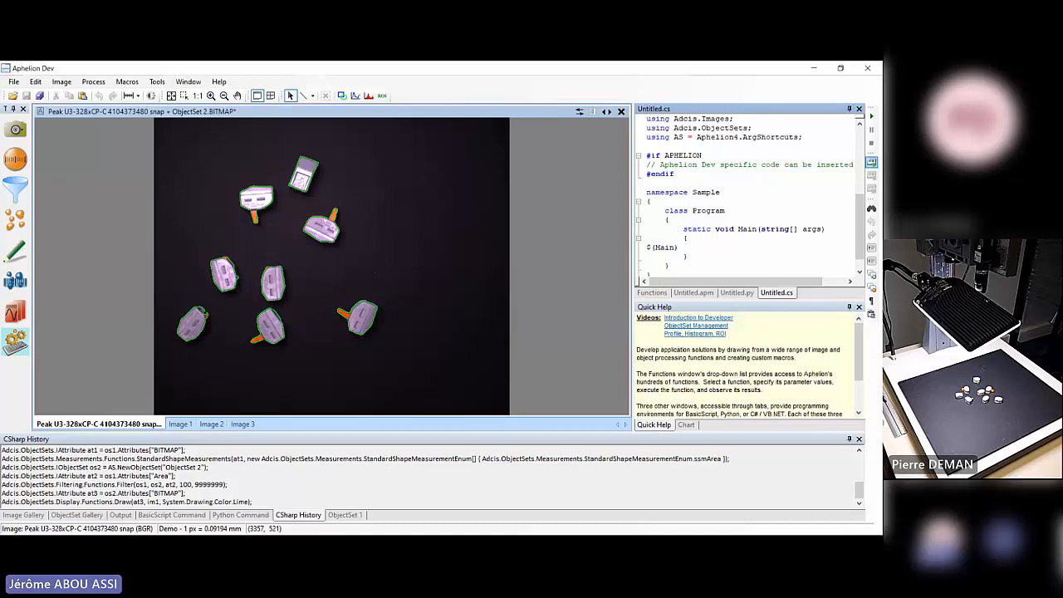
Rerun the Intensity function from the recent functions on the camera snap, with a new image as output.
{"action": "left_click", "coordinate": [661, 292]}
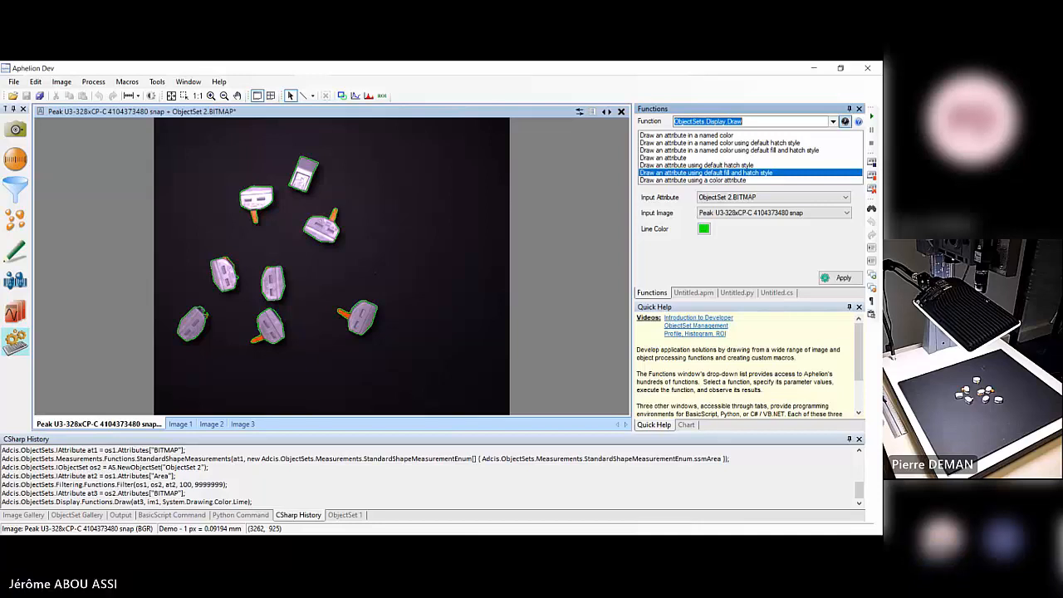
{"action": "left_click", "coordinate": [844, 121]}
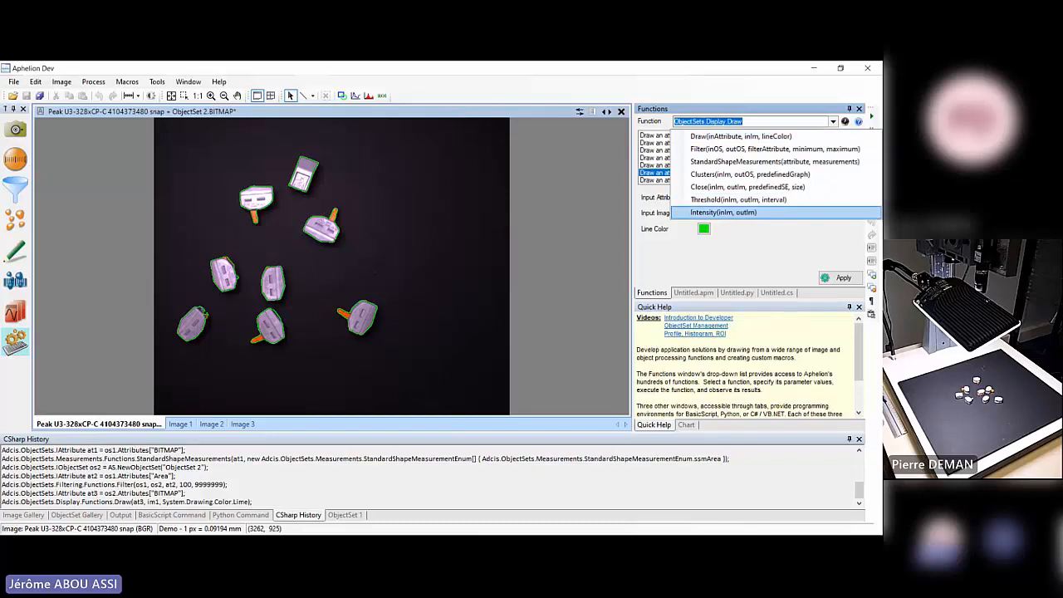
{"action": "left_click", "coordinate": [724, 213]}
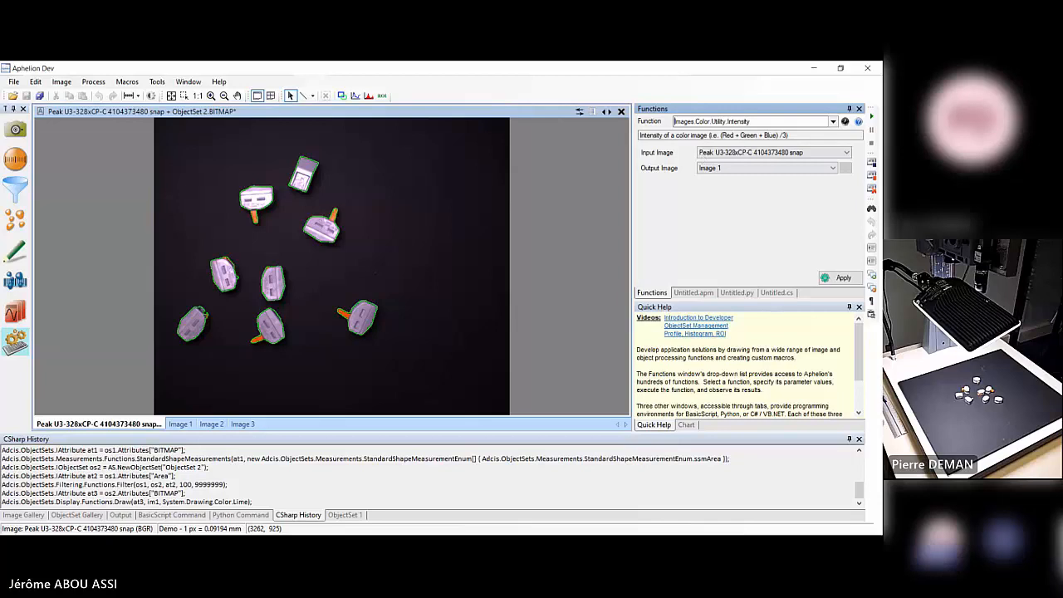
{"action": "left_click", "coordinate": [720, 169]}
{"action": "left_click", "coordinate": [715, 178]}
{"action": "left_click", "coordinate": [840, 277]}
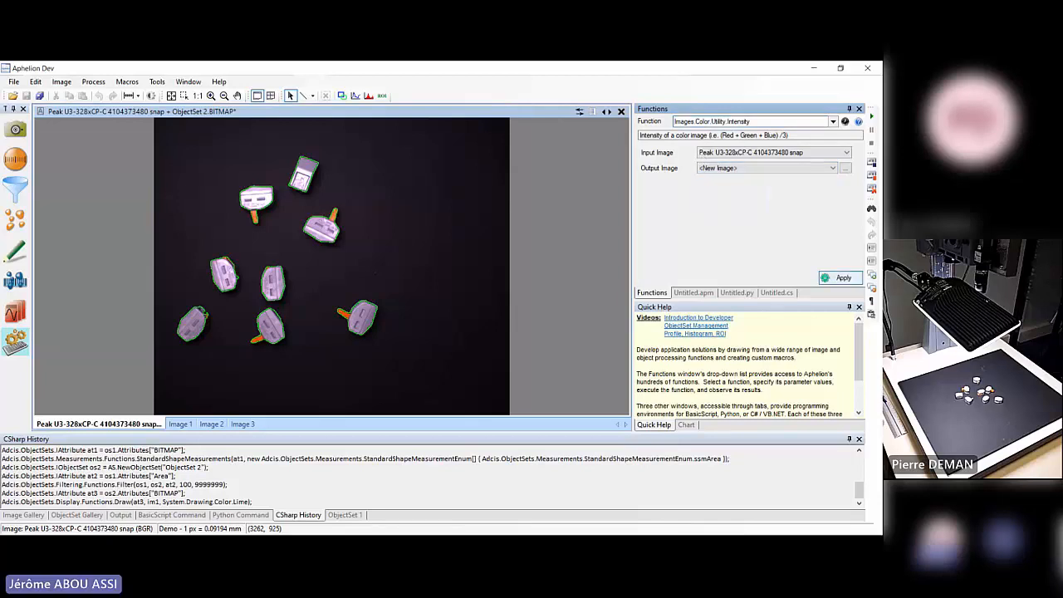
Threshold Image 4 over the interval 55 to 255 into a new image.
{"action": "left_click", "coordinate": [844, 121]}
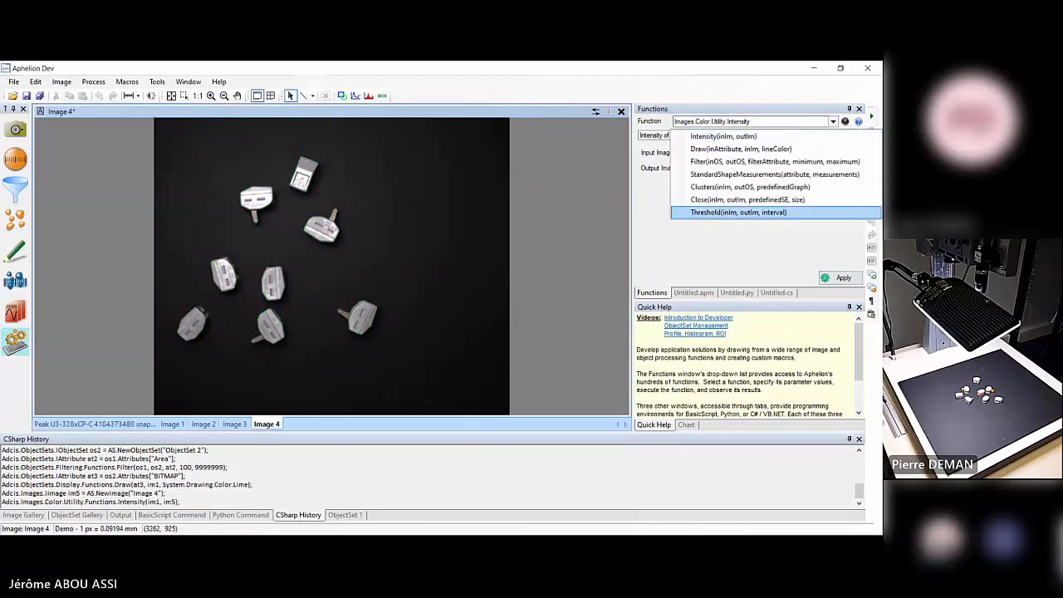
{"action": "left_click", "coordinate": [722, 213]}
{"action": "left_click", "coordinate": [772, 152]}
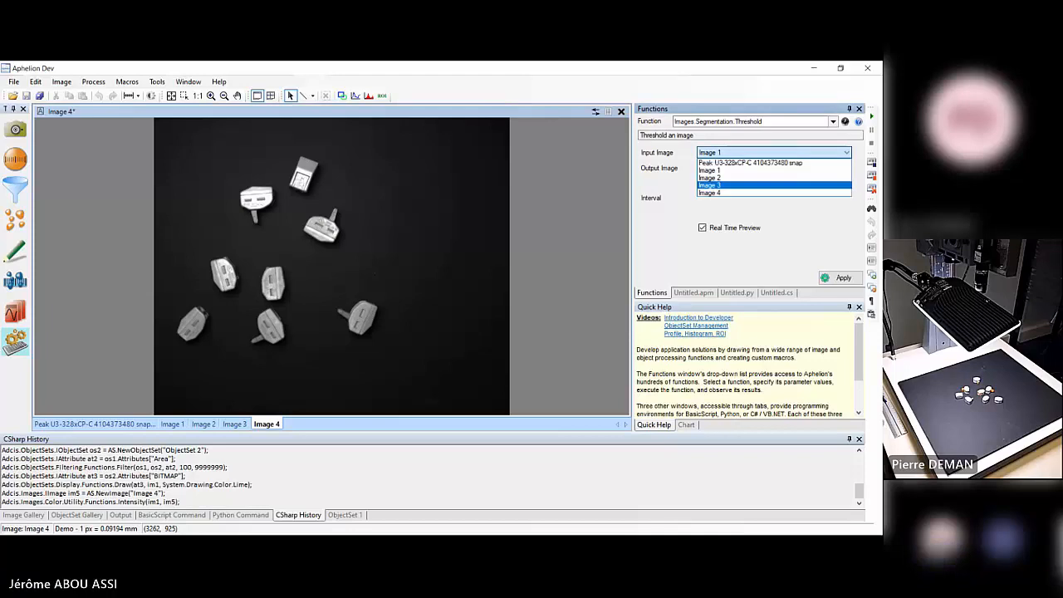
{"action": "left_click", "coordinate": [711, 192]}
{"action": "left_click", "coordinate": [766, 168]}
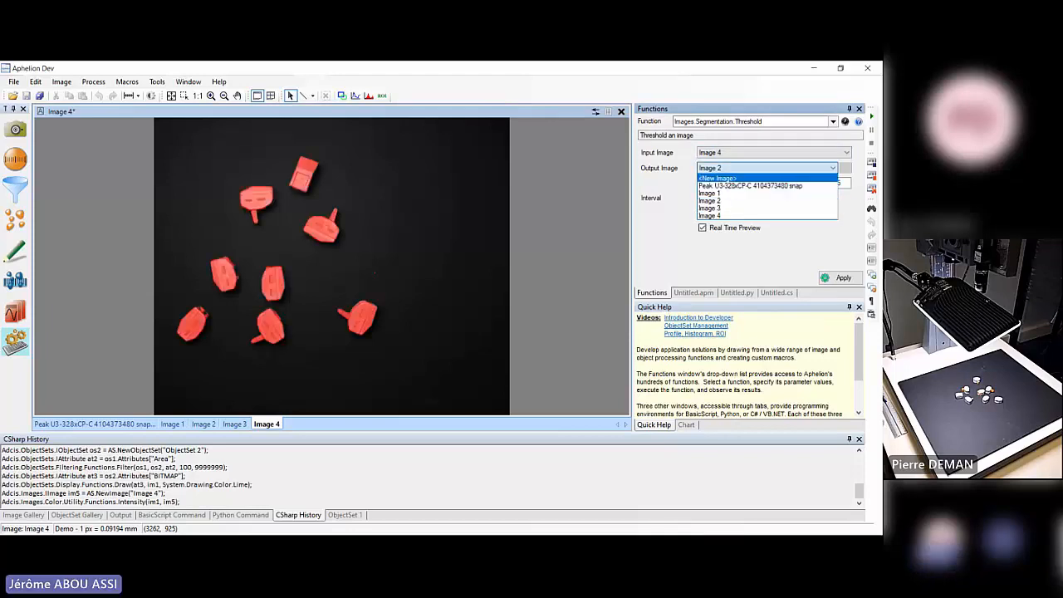
{"action": "left_click", "coordinate": [718, 178]}
{"action": "left_click", "coordinate": [843, 278]}
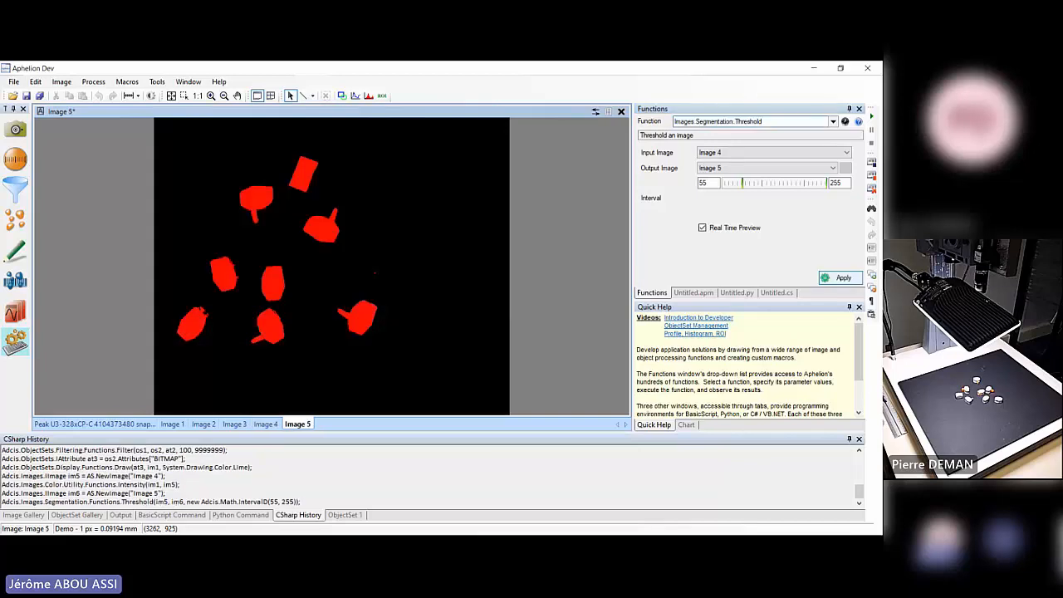
Apply a morphological closing to Image 5 with a square structuring element of size 11, writing back to Image 5.
{"action": "left_click", "coordinate": [844, 121]}
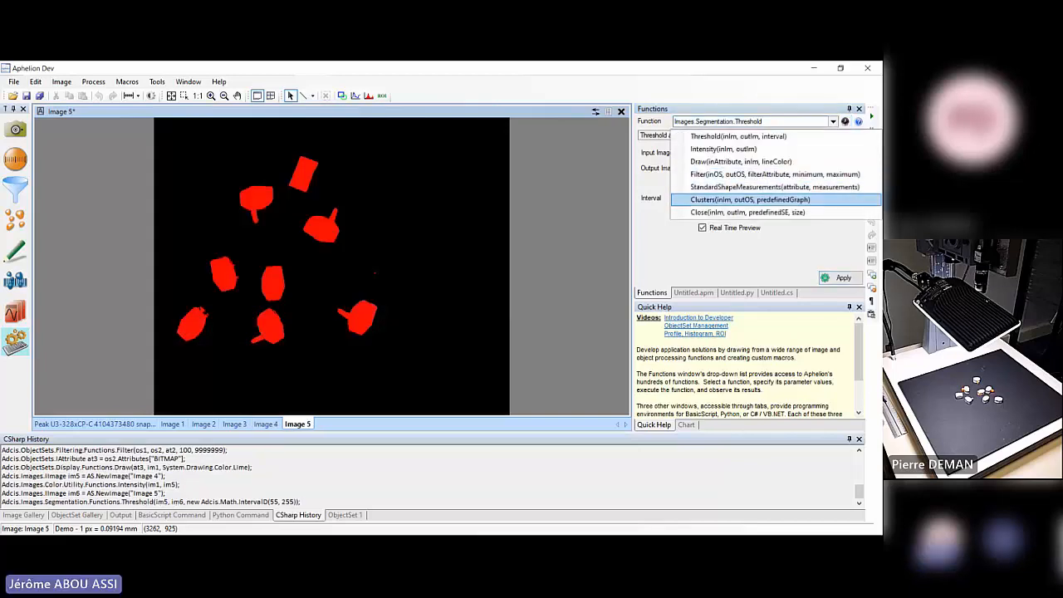
{"action": "left_click", "coordinate": [780, 212]}
{"action": "left_click", "coordinate": [846, 159]}
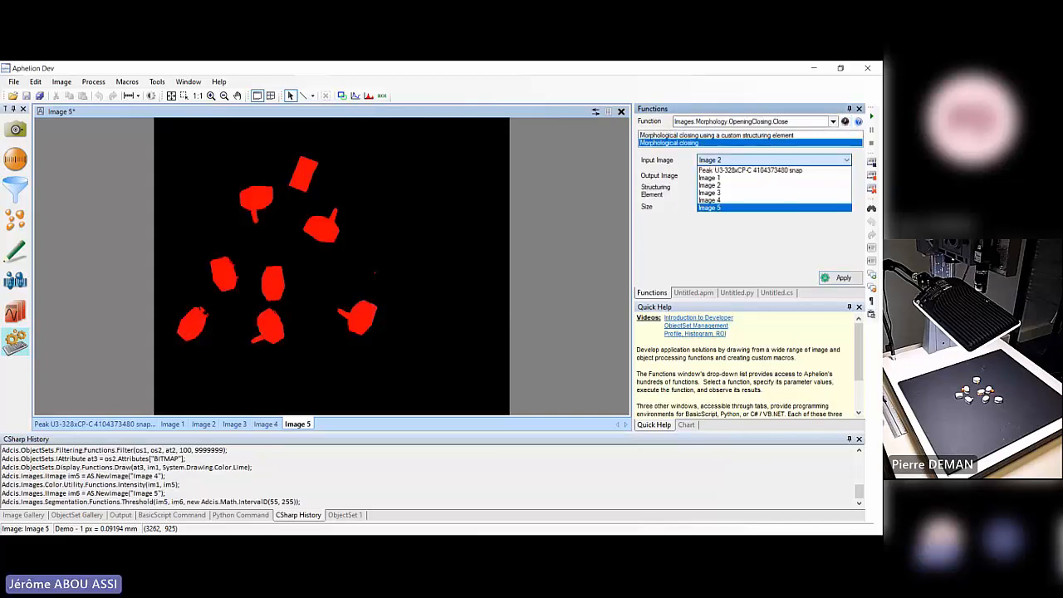
{"action": "left_click", "coordinate": [710, 214]}
{"action": "left_click", "coordinate": [832, 175]}
{"action": "left_click", "coordinate": [710, 230]}
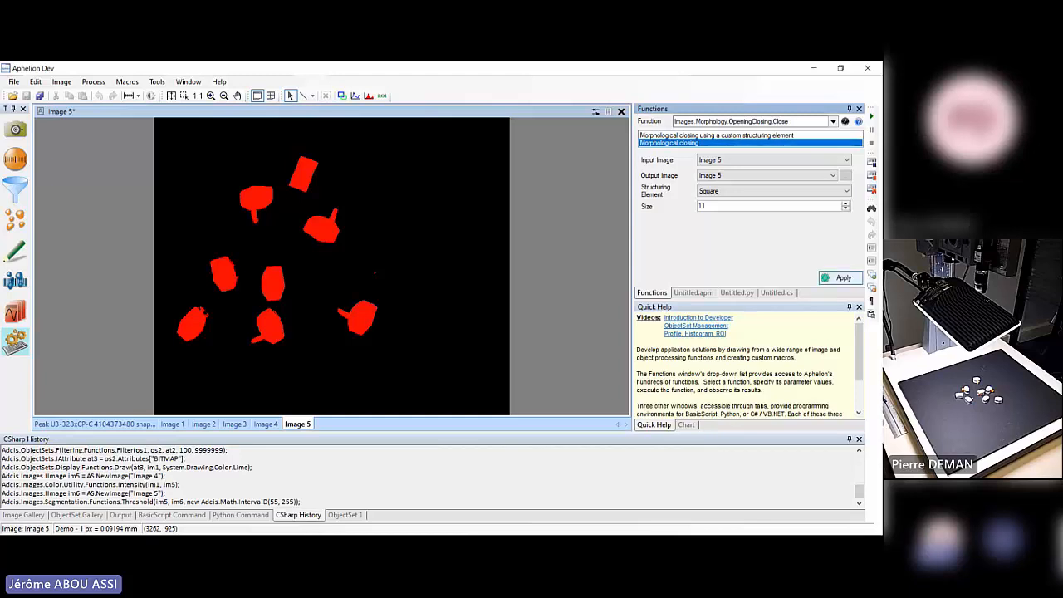
{"action": "left_click", "coordinate": [838, 278]}
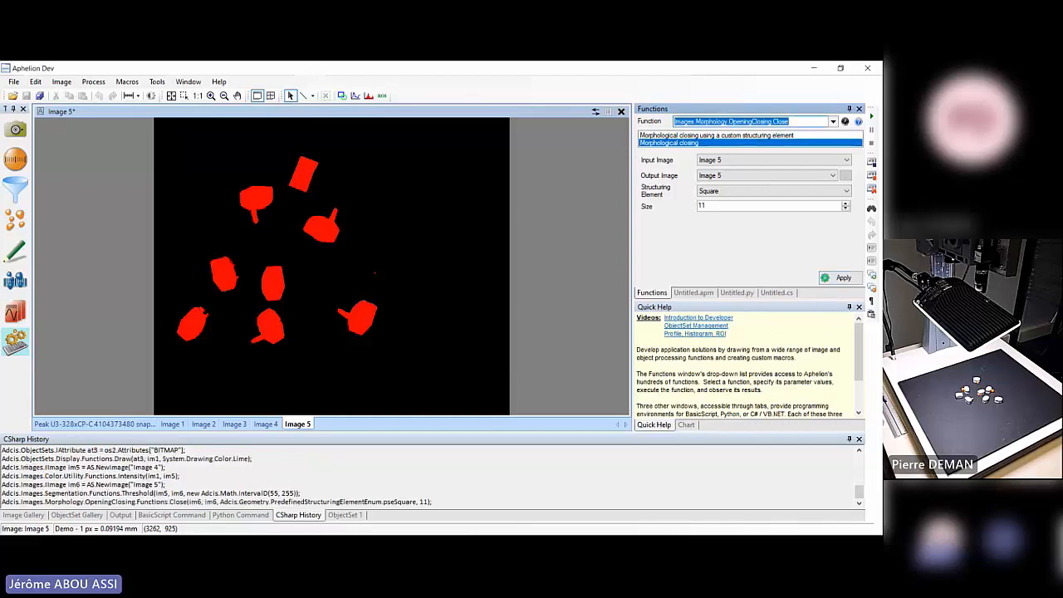
Detect the connected components of Image 5 with the Clusters function into a new object set, using the 8 connected graph.
{"action": "left_click", "coordinate": [833, 121]}
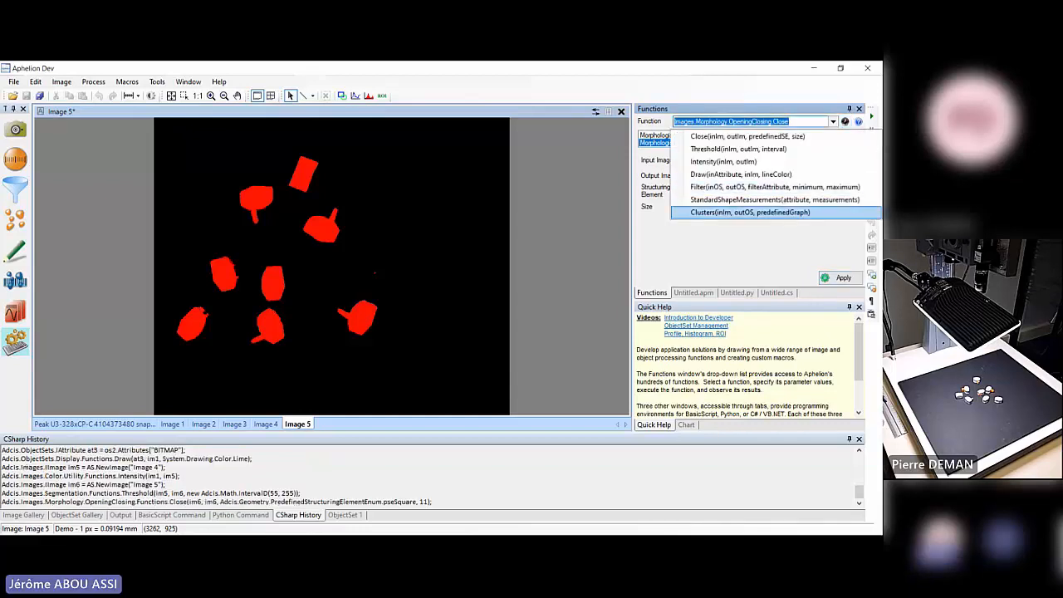
{"action": "left_click", "coordinate": [750, 212]}
{"action": "left_click", "coordinate": [772, 159]}
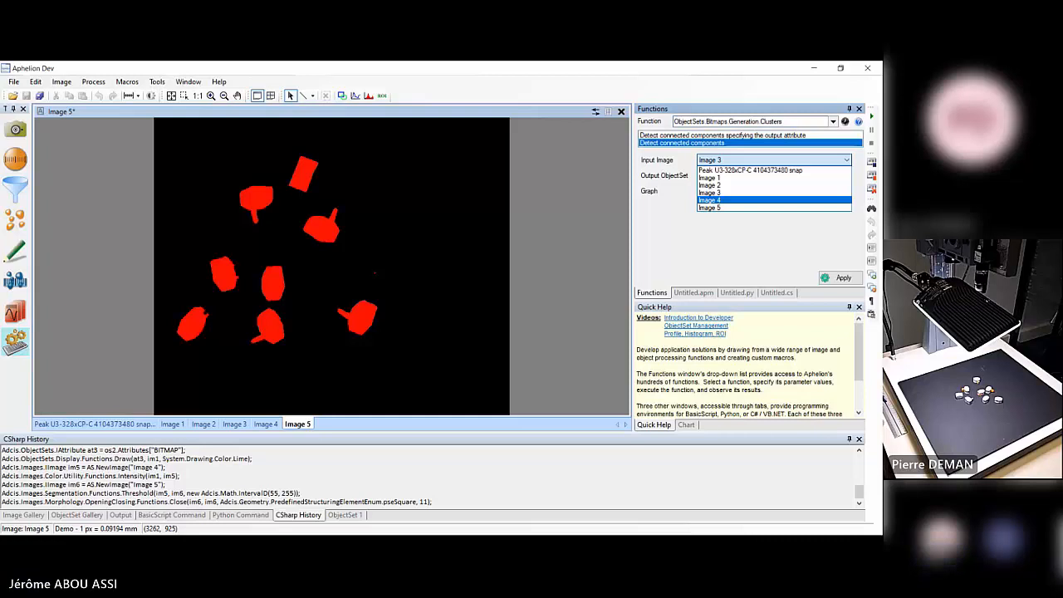
{"action": "left_click", "coordinate": [759, 208]}
{"action": "left_click", "coordinate": [764, 175]}
{"action": "left_click", "coordinate": [759, 185]}
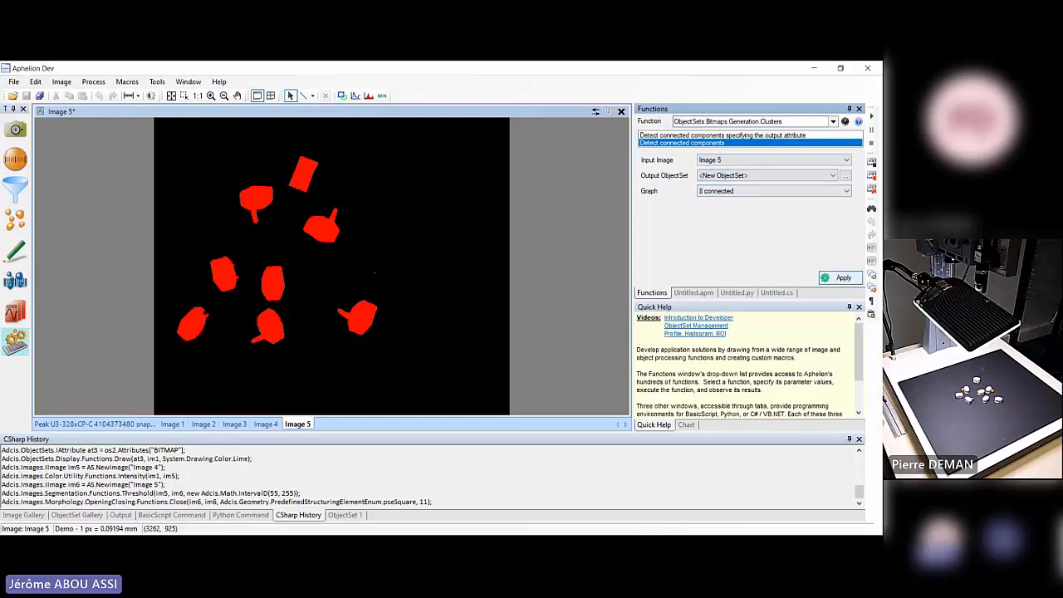
{"action": "left_click", "coordinate": [839, 278]}
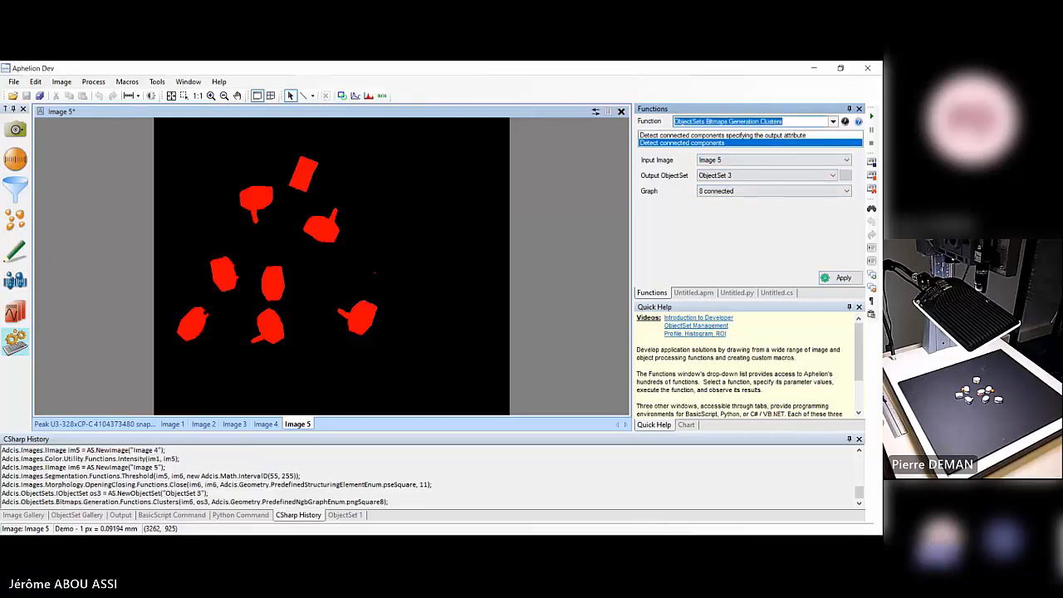
Compute the Area of the ObjectSet 3.BITMAP attribute with the StandardShapeMeasurements function.
{"action": "left_click", "coordinate": [844, 122]}
{"action": "left_click", "coordinate": [772, 213]}
{"action": "left_click", "coordinate": [772, 159]}
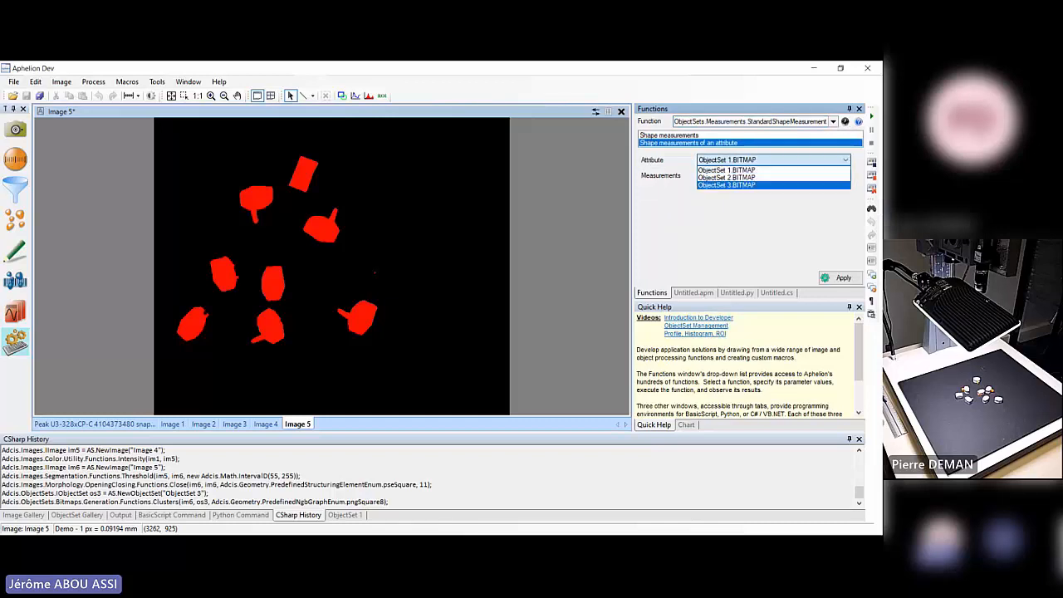
{"action": "left_click", "coordinate": [760, 185]}
{"action": "left_click", "coordinate": [838, 277]}
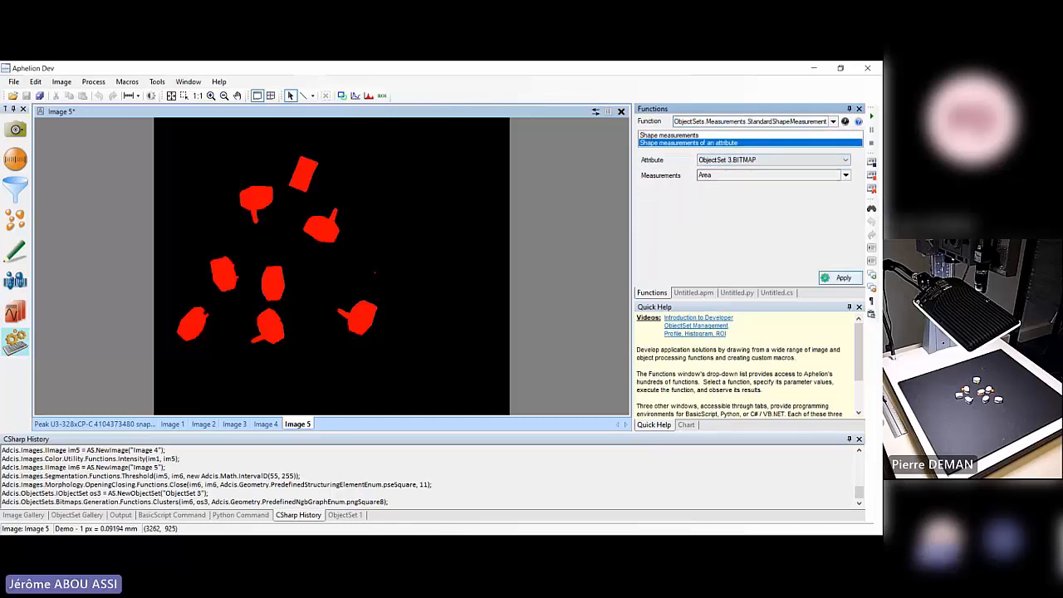
Filter ObjectSet 3 in place on its Area attribute, removing objects outside the range 100 to 9999999.
{"action": "left_click", "coordinate": [845, 121]}
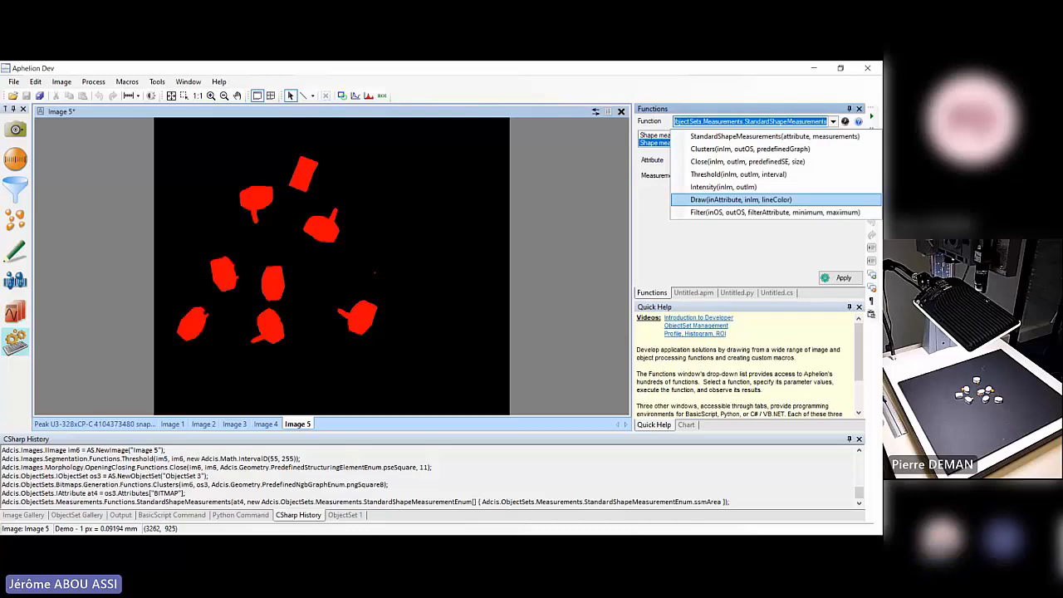
{"action": "left_click", "coordinate": [773, 212]}
{"action": "left_click", "coordinate": [772, 160]}
{"action": "left_click", "coordinate": [759, 185]}
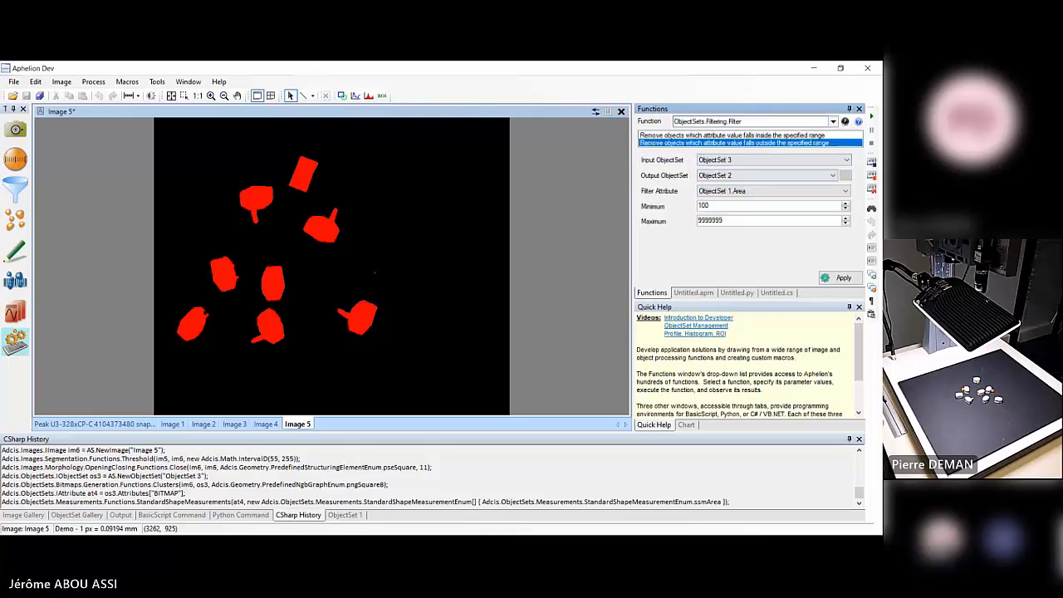
{"action": "left_click", "coordinate": [766, 175]}
{"action": "left_click", "coordinate": [766, 208]}
{"action": "left_click", "coordinate": [844, 191]}
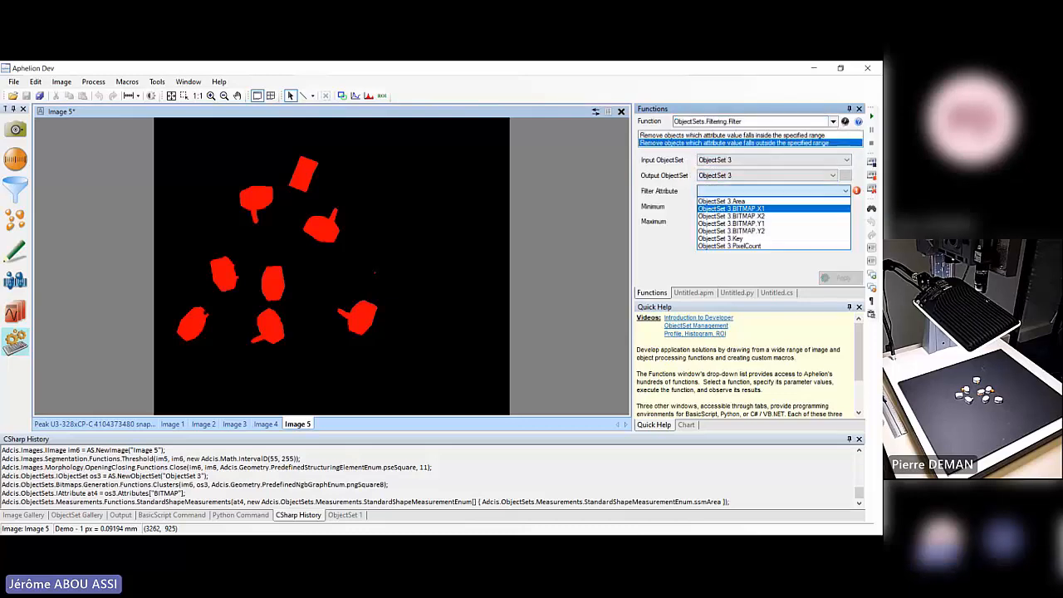
{"action": "left_click", "coordinate": [747, 203]}
{"action": "left_click", "coordinate": [843, 277]}
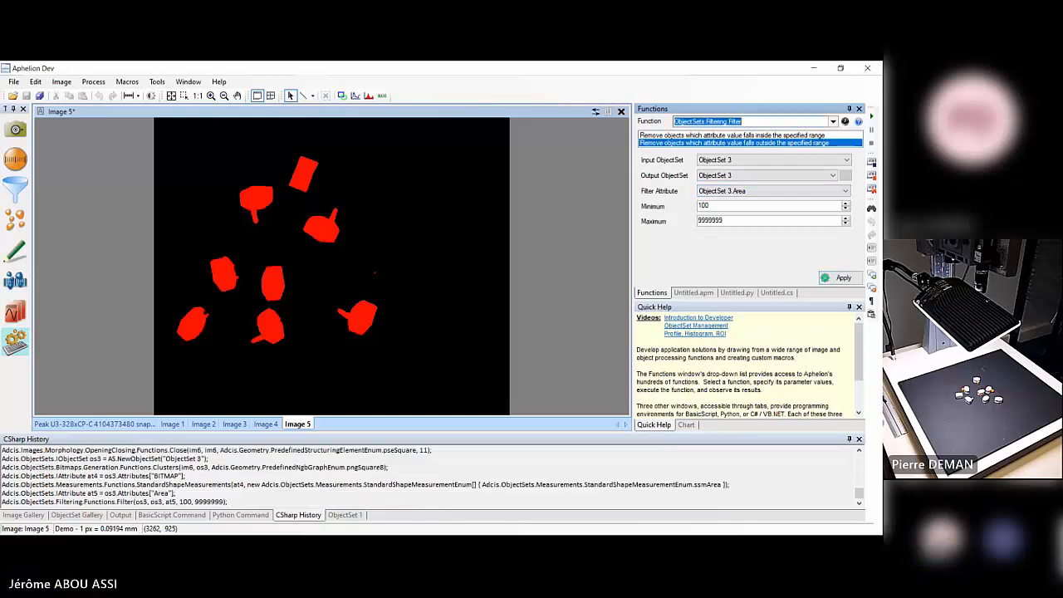
Draw the ObjectSet 3.BITMAP attribute on the Peak camera snap in an orange line color, using the default fill and hatch style.
{"action": "left_click", "coordinate": [845, 122]}
{"action": "left_click", "coordinate": [776, 213]}
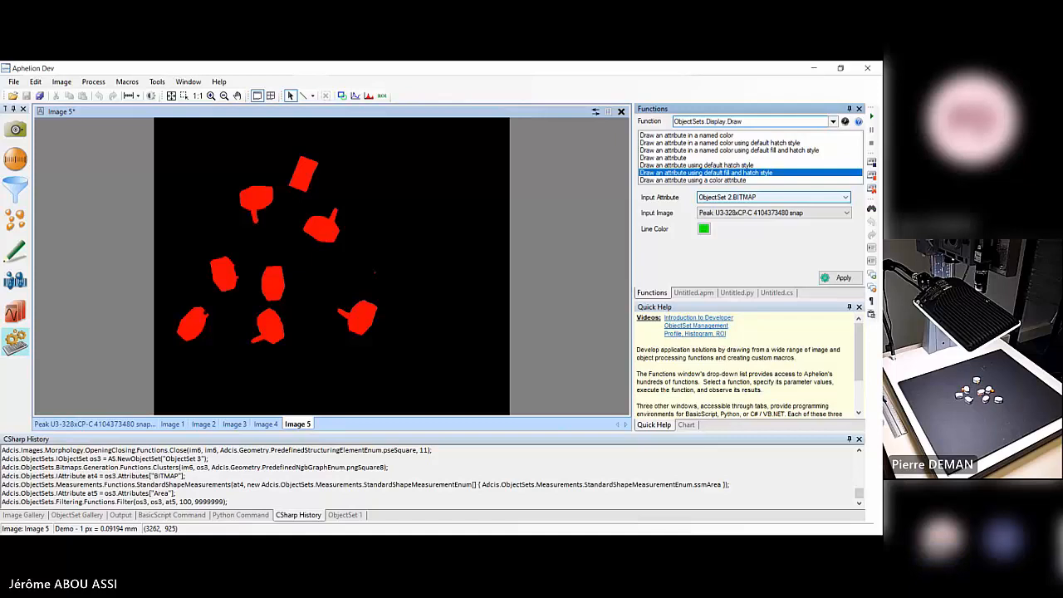
{"action": "left_click", "coordinate": [747, 198]}
{"action": "left_click", "coordinate": [727, 223]}
{"action": "left_click", "coordinate": [703, 228]}
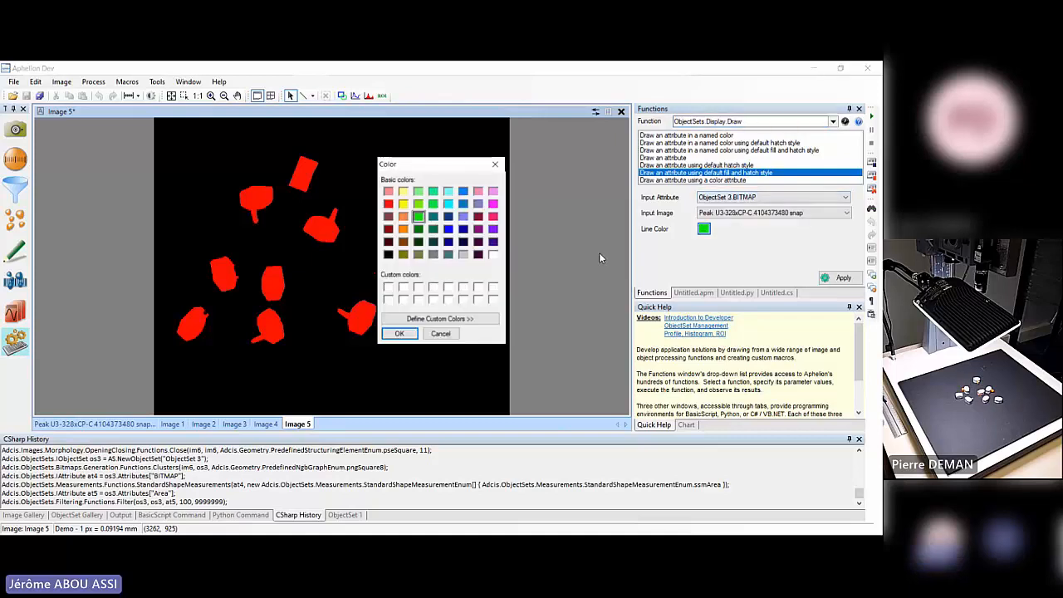
{"action": "left_click", "coordinate": [402, 228]}
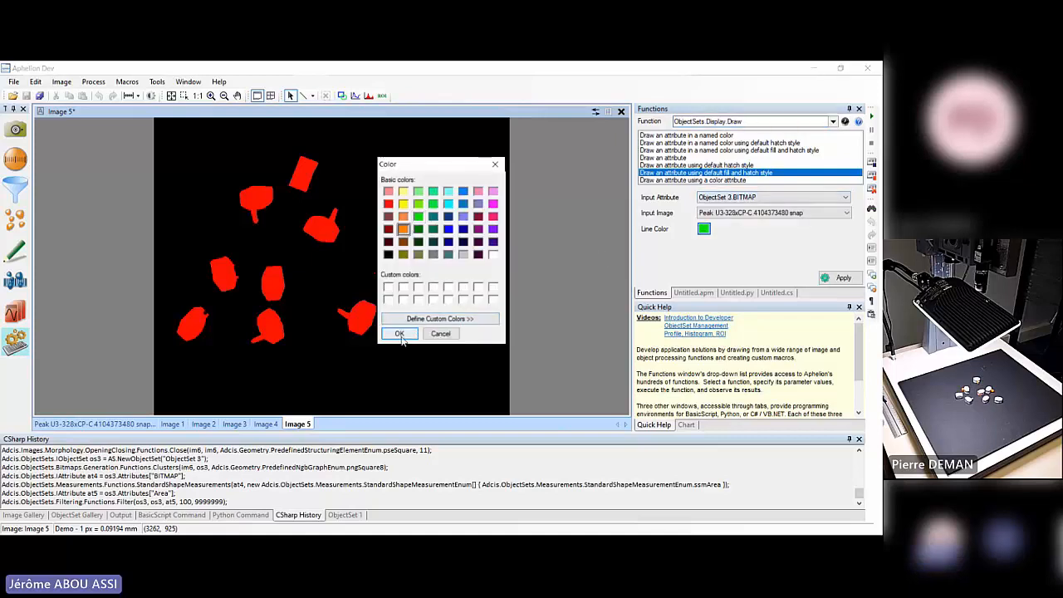
{"action": "left_click", "coordinate": [398, 333]}
{"action": "left_click", "coordinate": [840, 278]}
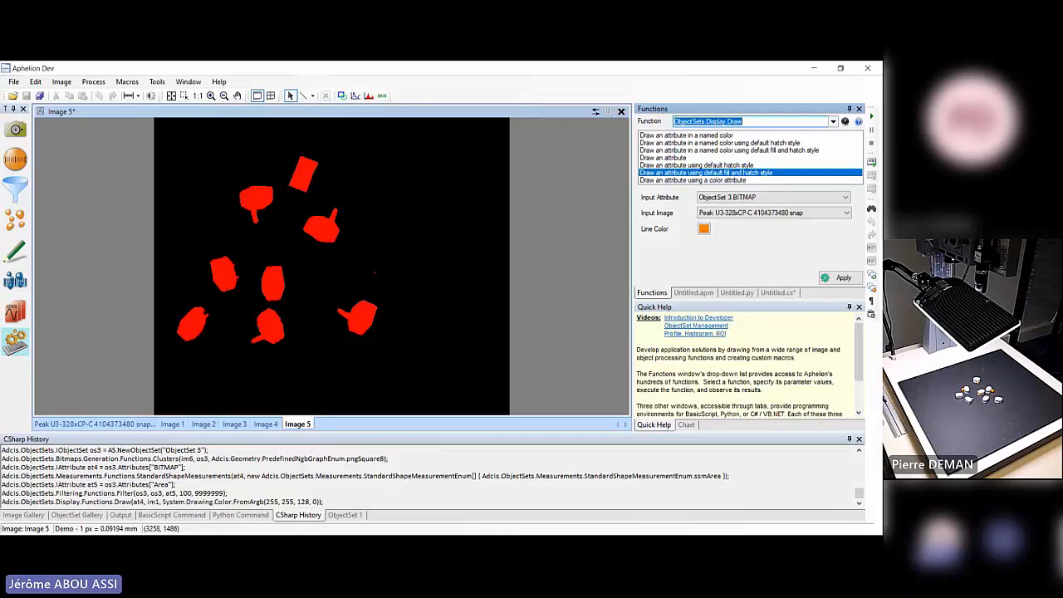
Open the Untitled.cs script and review its automatically recorded code.
{"action": "left_click", "coordinate": [777, 293]}
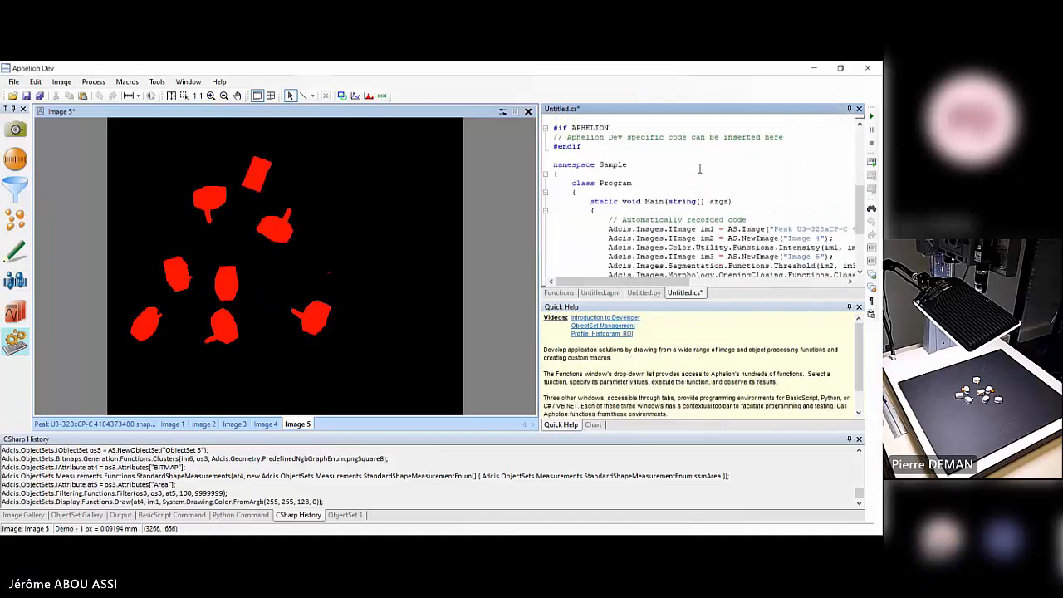
{"action": "scroll", "coordinate": [699, 168], "scroll_direction": "down", "scroll_amount": 5}
{"action": "scroll", "coordinate": [705, 176], "scroll_direction": "up", "scroll_amount": 2}
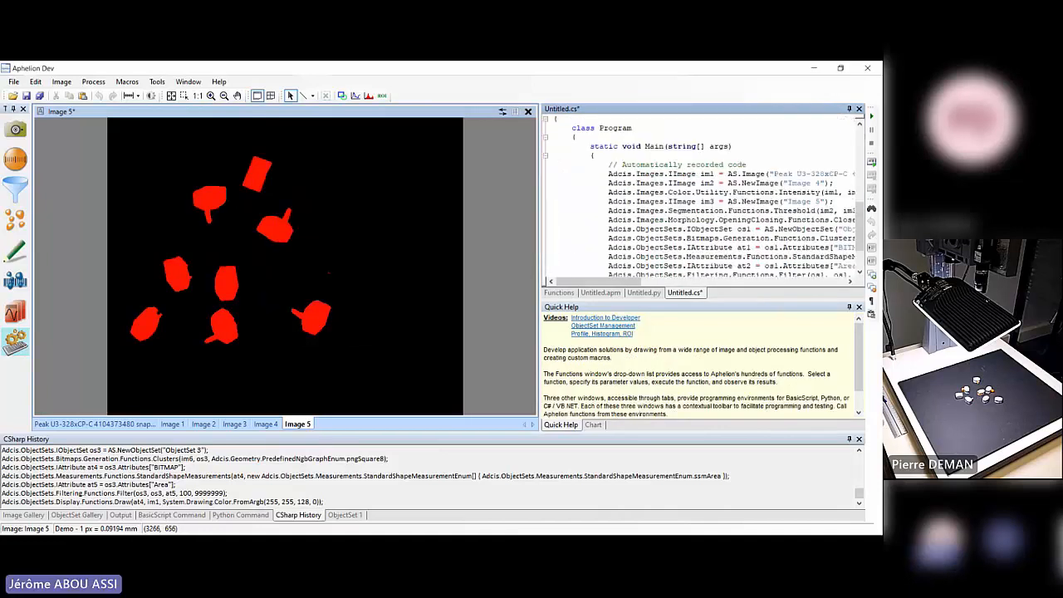
{"action": "scroll", "coordinate": [705, 191], "scroll_direction": "down", "scroll_amount": 1}
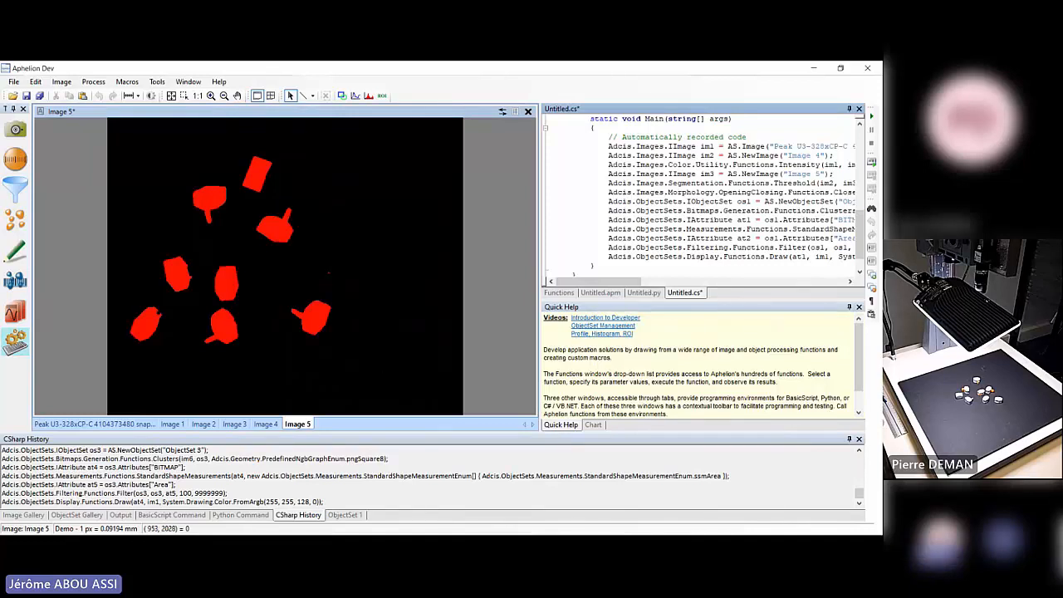
Close ObjectSet 1, ObjectSet 2 and ObjectSet 3 without saving them.
{"action": "left_click", "coordinate": [77, 514]}
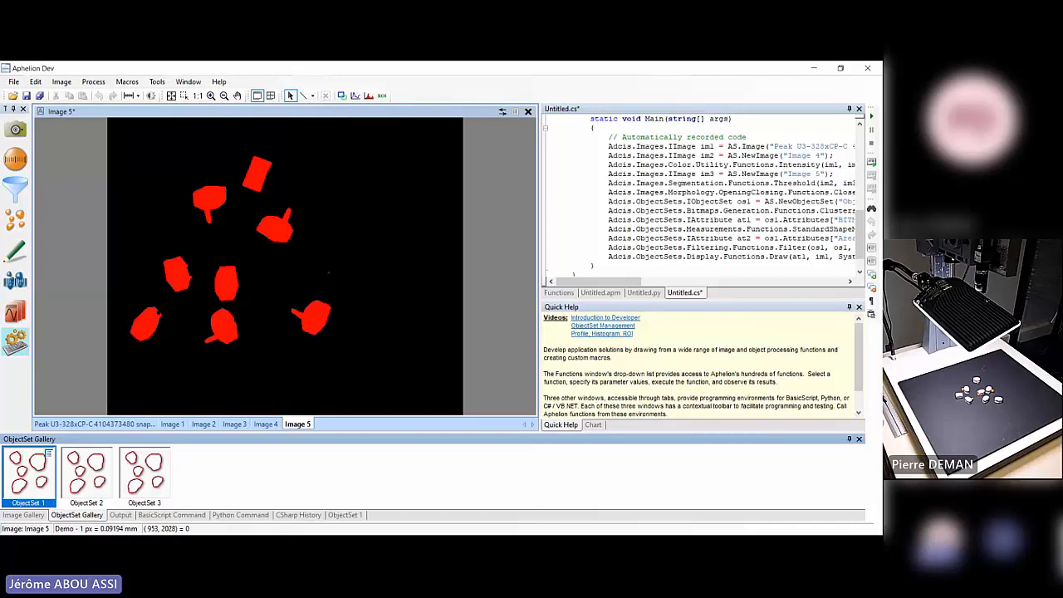
{"action": "left_click", "coordinate": [144, 470], "text": "shift"}
{"action": "right_click", "coordinate": [146, 470]}
{"action": "left_click", "coordinate": [166, 477]}
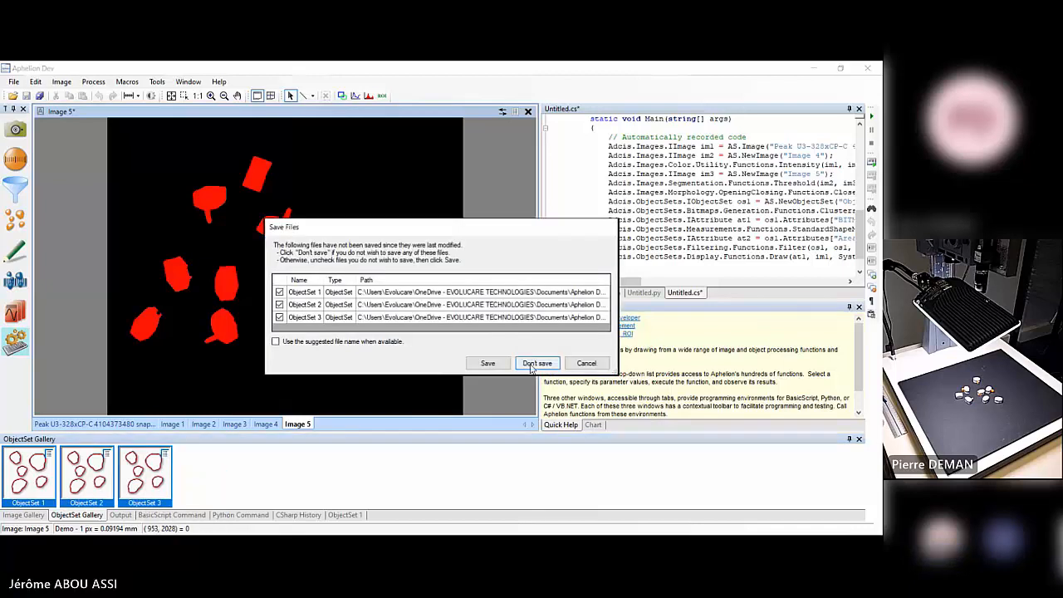
{"action": "left_click", "coordinate": [536, 363]}
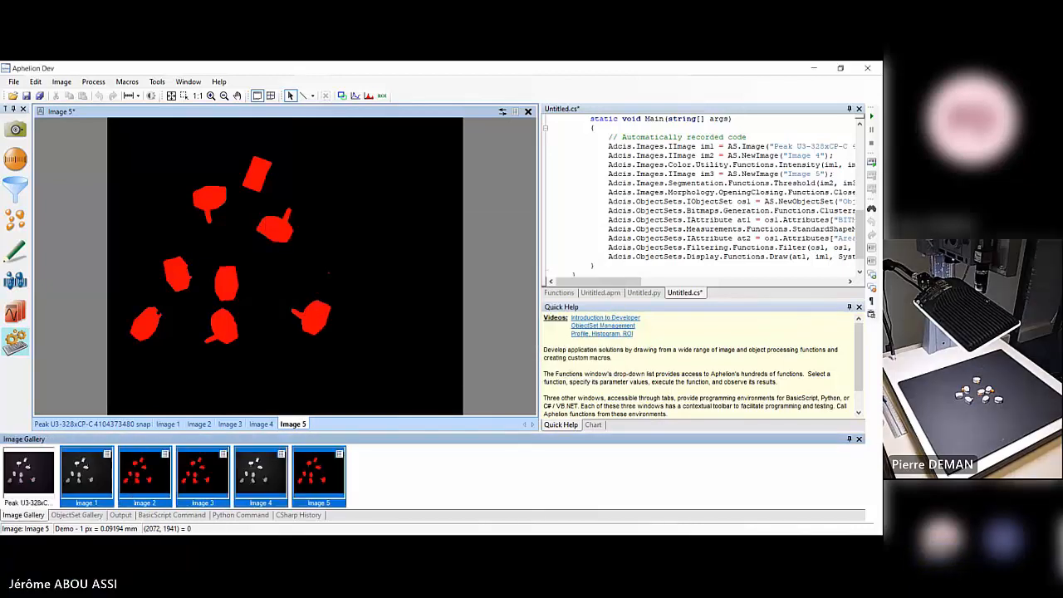
Close Image 1 through Image 5 without saving, keeping only the camera snap.
{"action": "right_click", "coordinate": [341, 469]}
{"action": "left_click", "coordinate": [366, 476]}
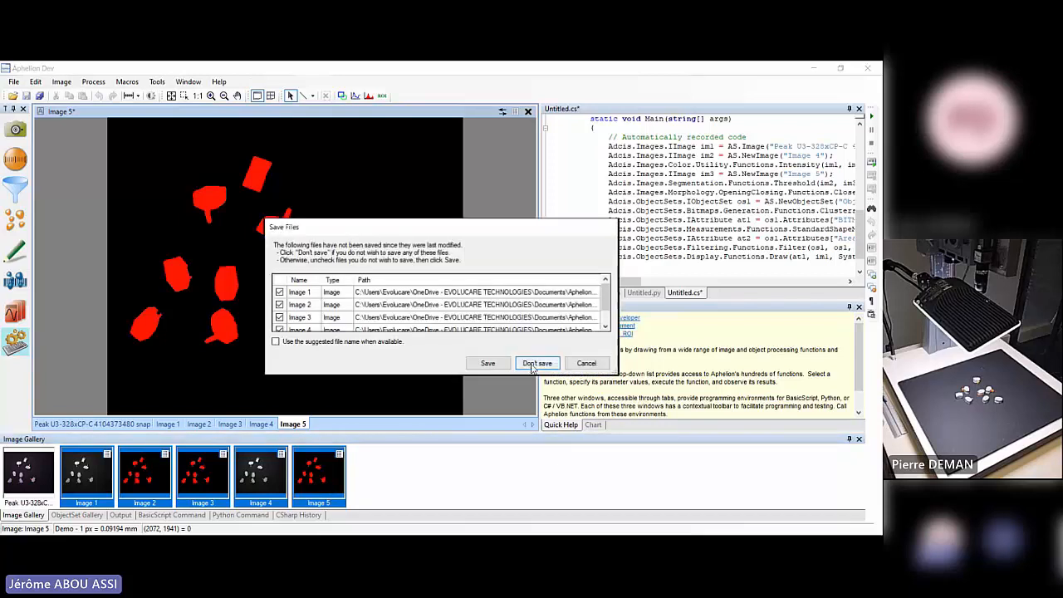
{"action": "left_click", "coordinate": [532, 365]}
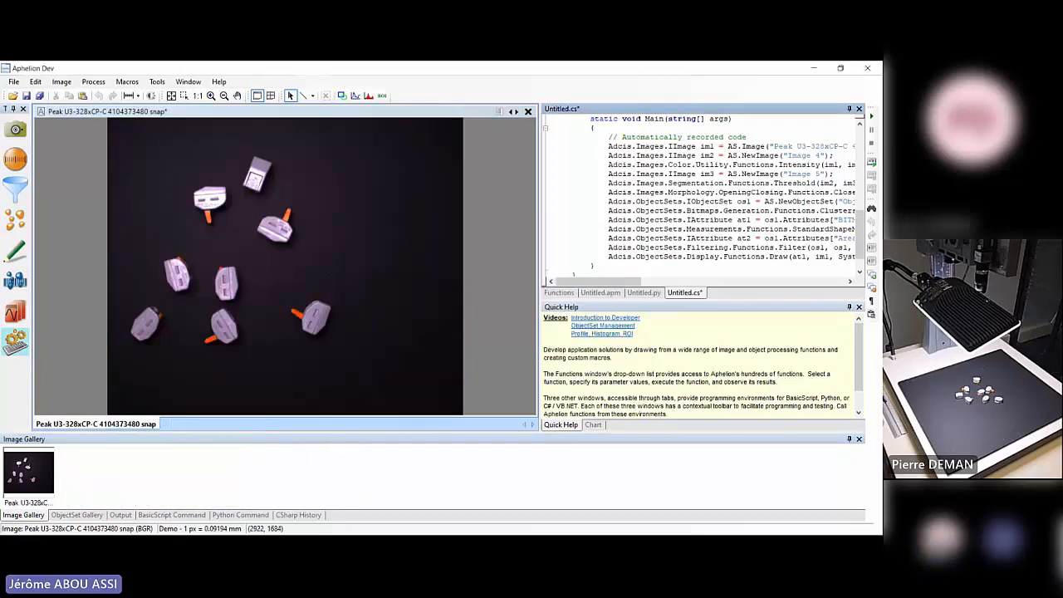
Save the recorded C# script as WebinarDemo in the Demo folder on the Desktop and run it.
{"action": "key", "text": "ctrl+s"}
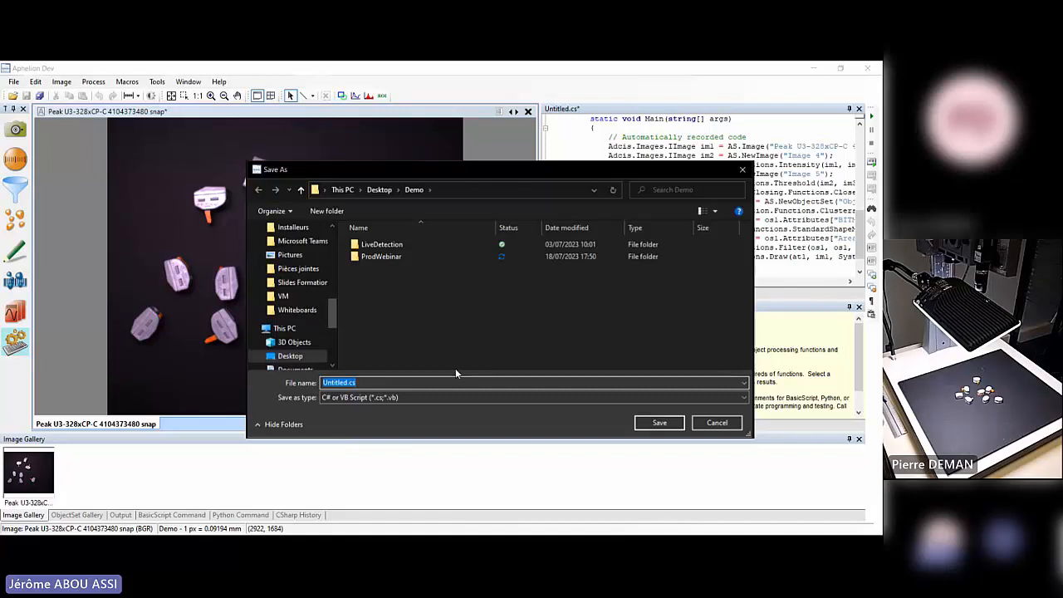
{"action": "type", "text": "WebinarDemo"}
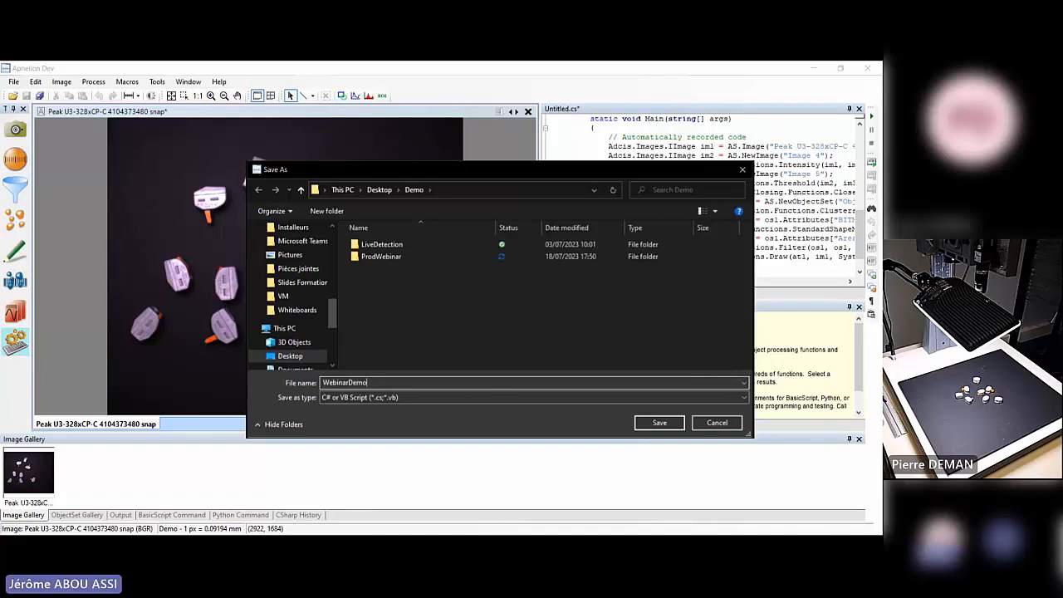
{"action": "left_click", "coordinate": [656, 423]}
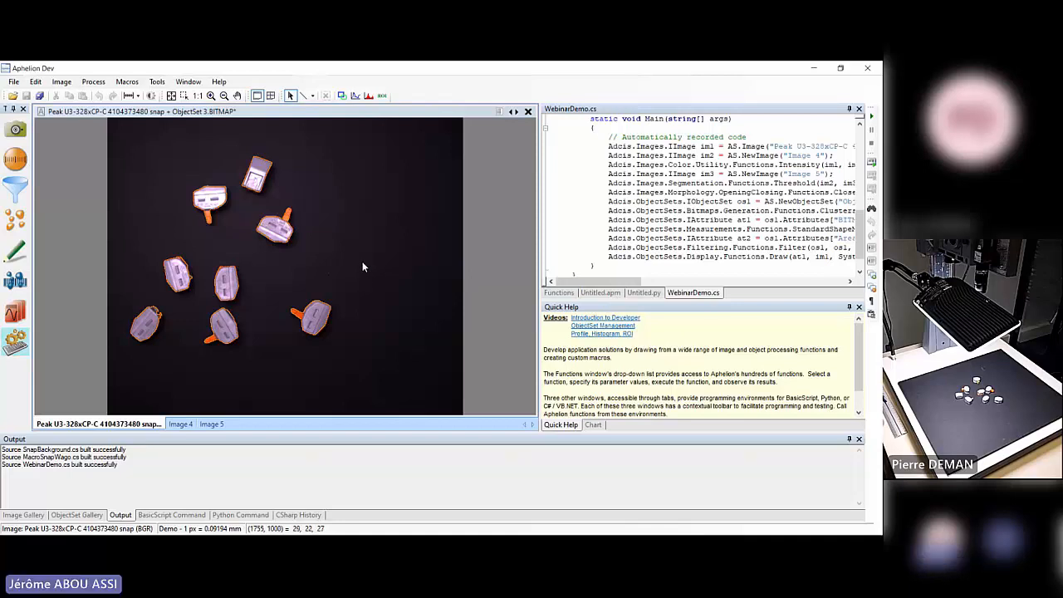
Add WebinarDemo.cs from the Demo folder to the favorite macros and check its entry in the macro list.
{"action": "left_click", "coordinate": [127, 84]}
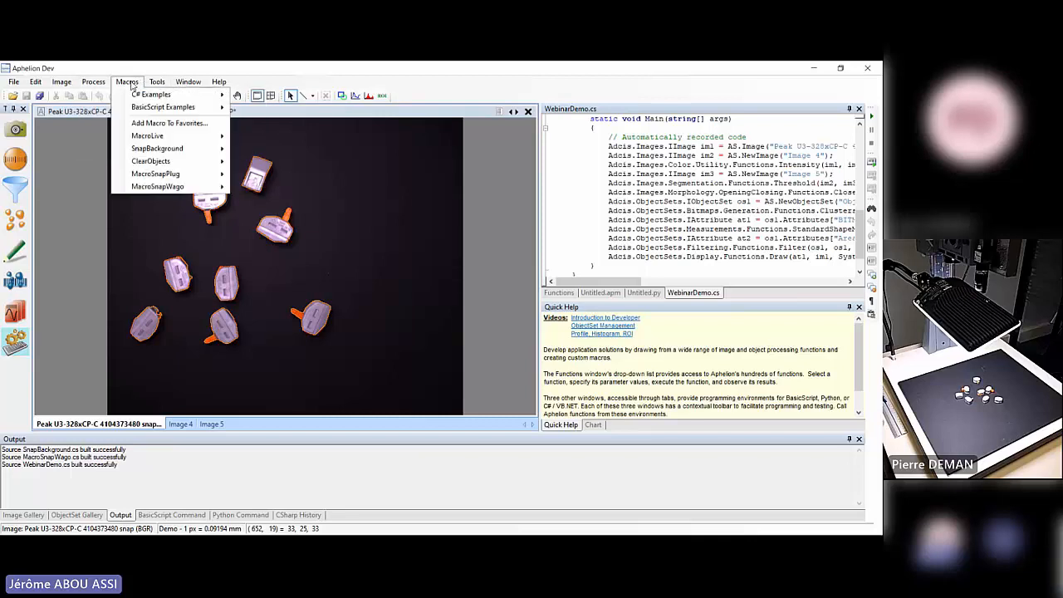
{"action": "mouse_move", "coordinate": [157, 85]}
{"action": "left_click", "coordinate": [147, 122]}
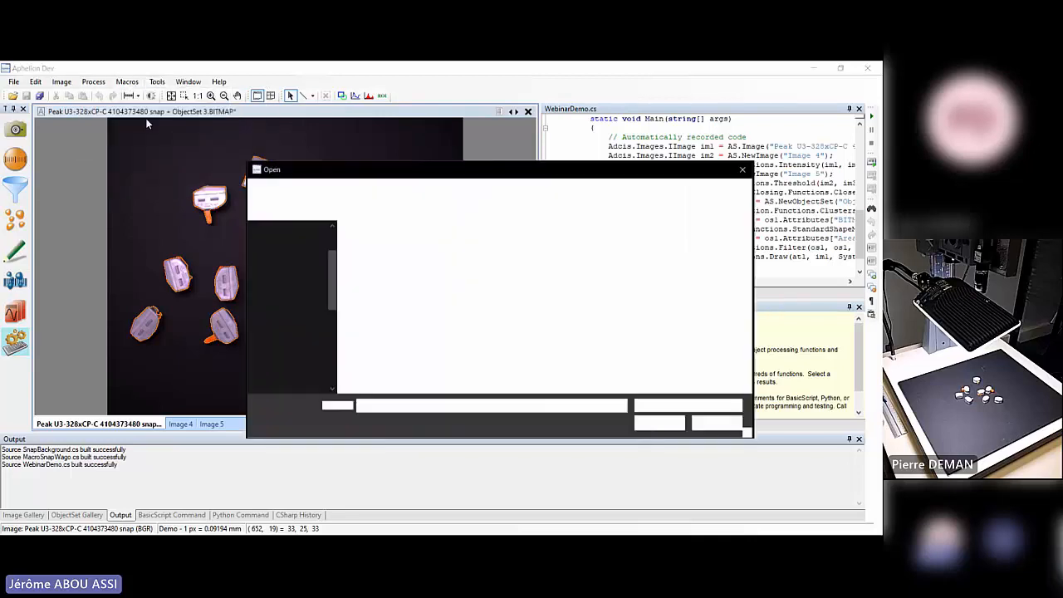
{"action": "left_click", "coordinate": [431, 284]}
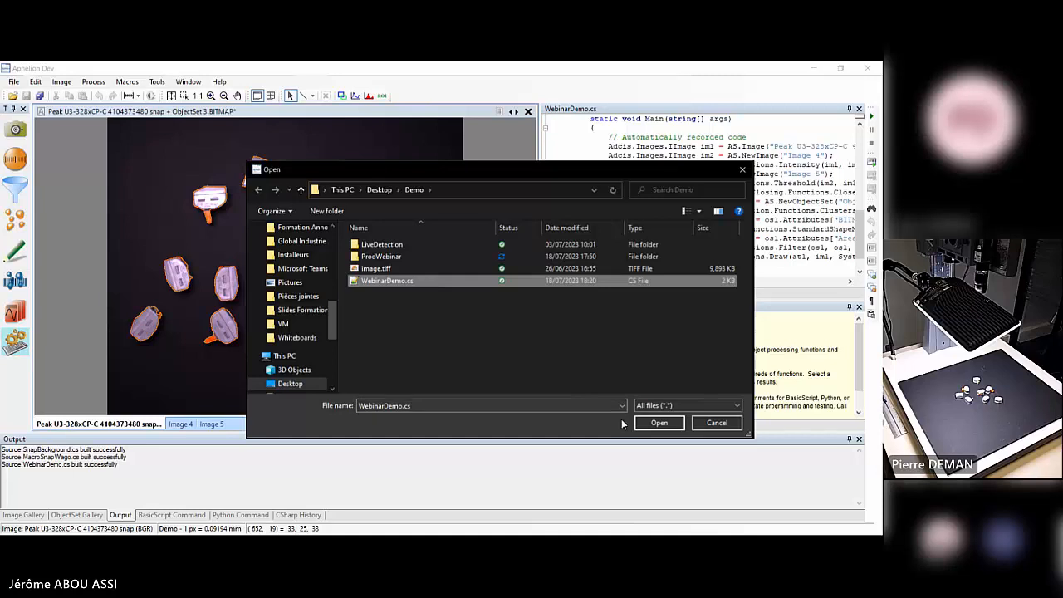
{"action": "left_click", "coordinate": [656, 423]}
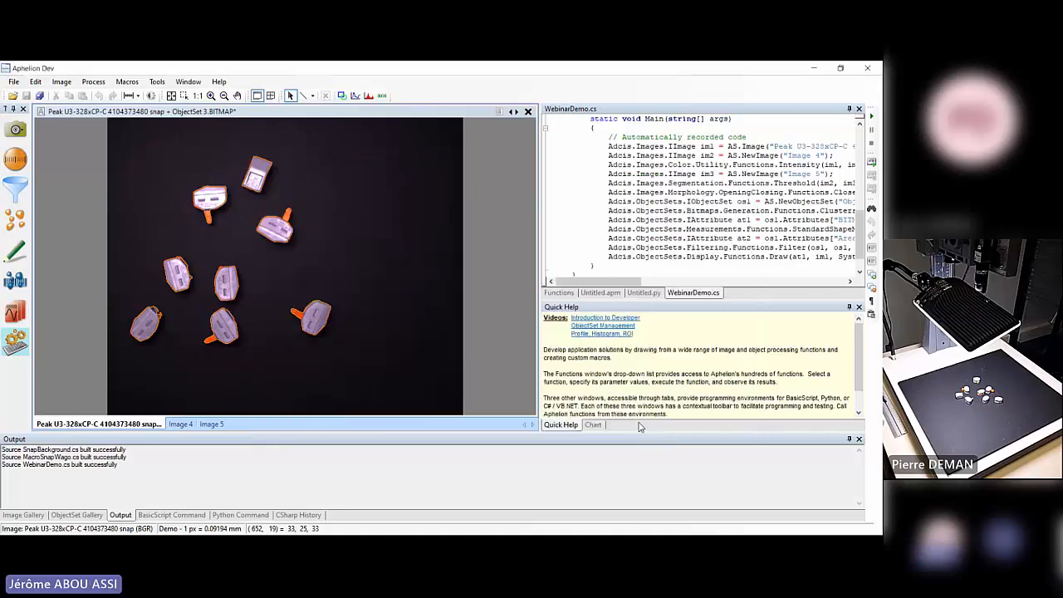
{"action": "left_click", "coordinate": [127, 81]}
{"action": "mouse_move", "coordinate": [154, 202]}
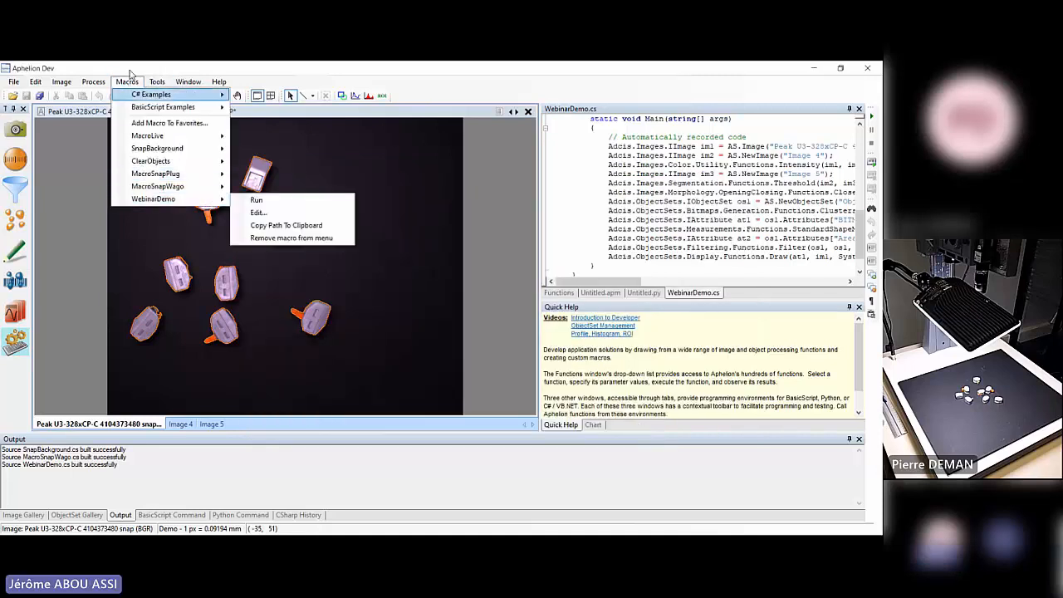
Assign the shortcut Control+0 to the WebinarDemo macro in the Developer activity's shortcut options.
{"action": "mouse_move", "coordinate": [162, 85]}
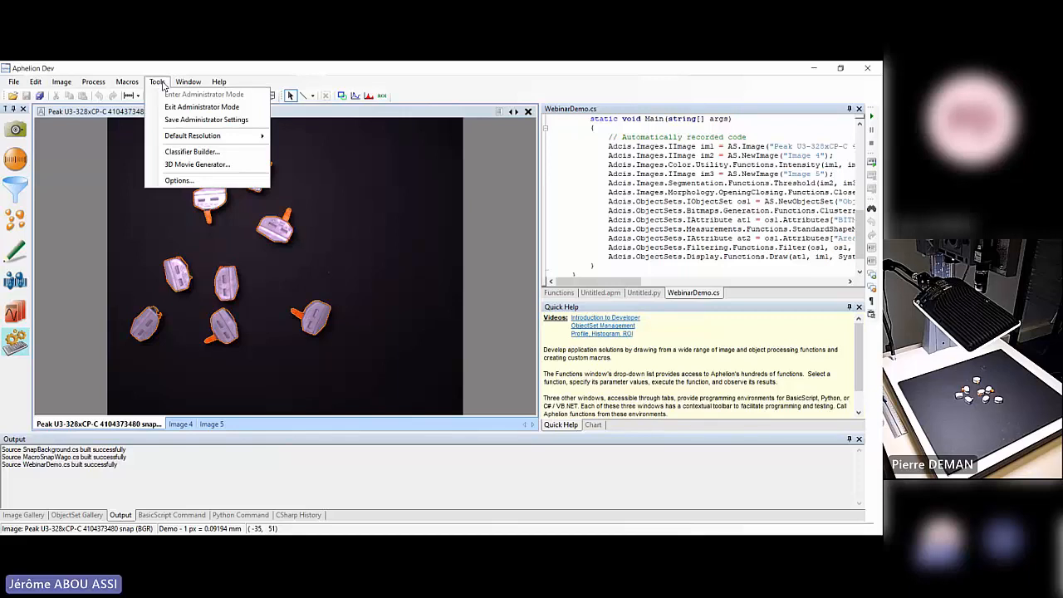
{"action": "left_click", "coordinate": [173, 185]}
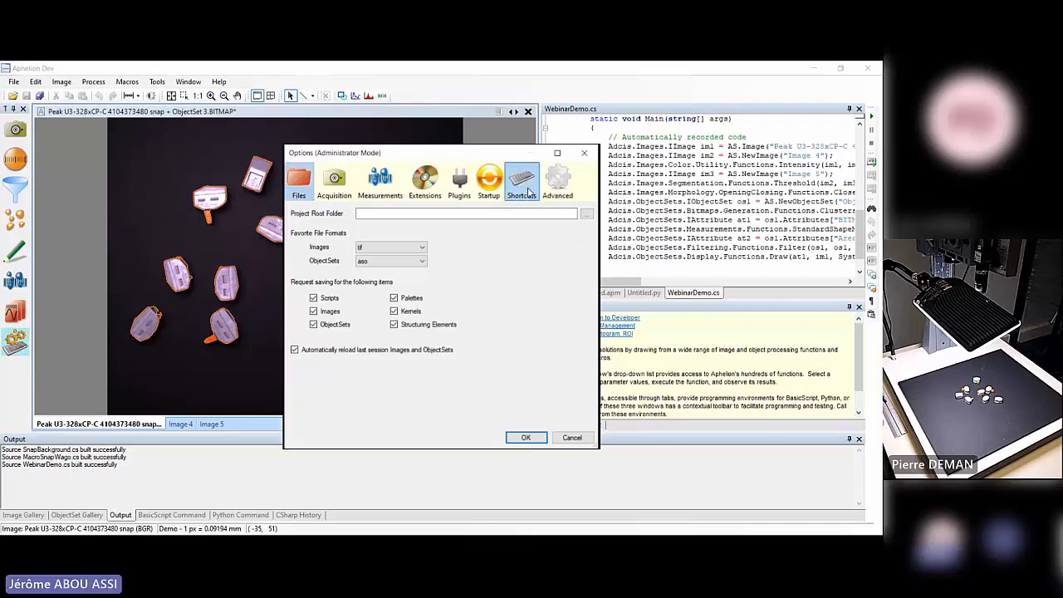
{"action": "left_click", "coordinate": [528, 191]}
{"action": "left_click", "coordinate": [294, 272]}
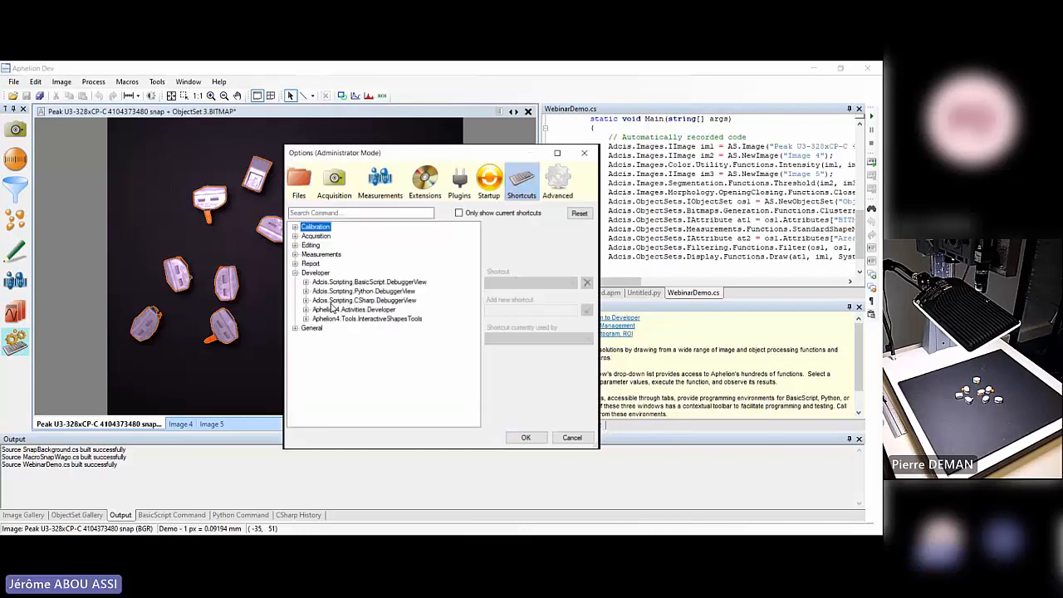
{"action": "left_click", "coordinate": [305, 309]}
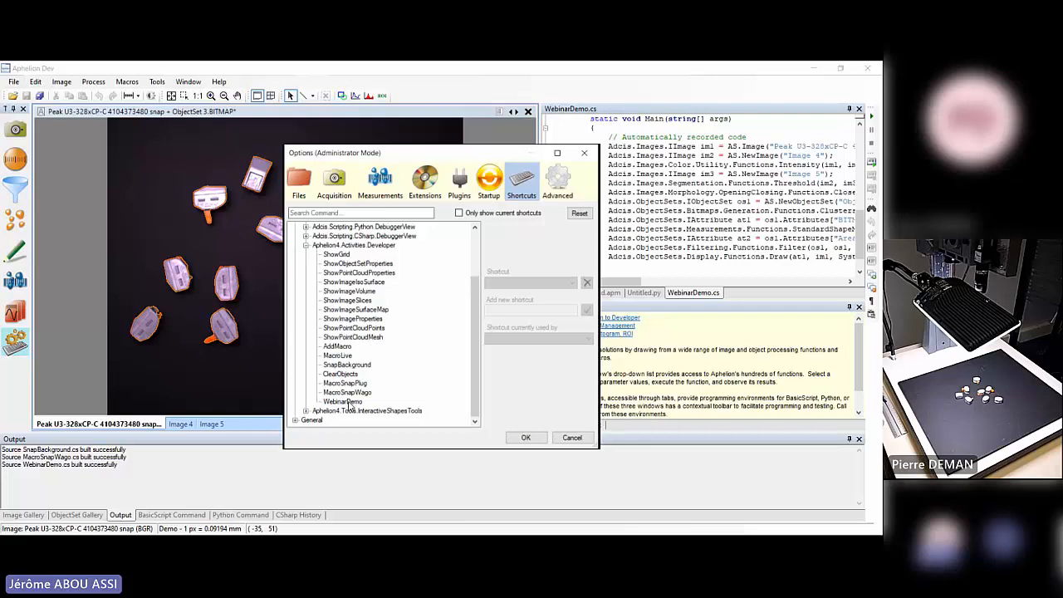
{"action": "left_click", "coordinate": [347, 402]}
{"action": "left_click", "coordinate": [538, 310]}
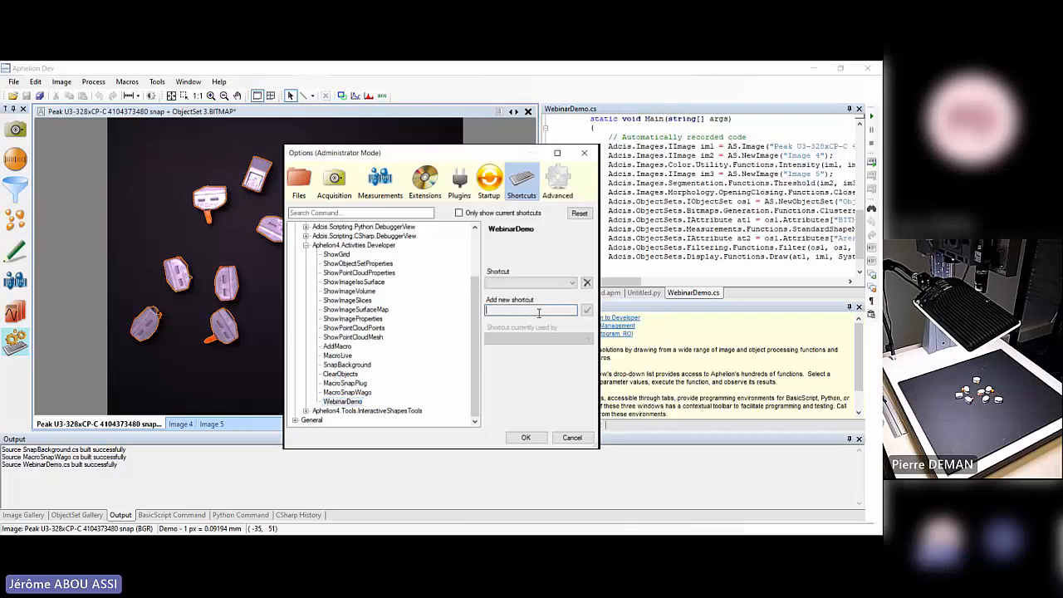
{"action": "key", "text": "ctrl+0"}
{"action": "left_click", "coordinate": [587, 309]}
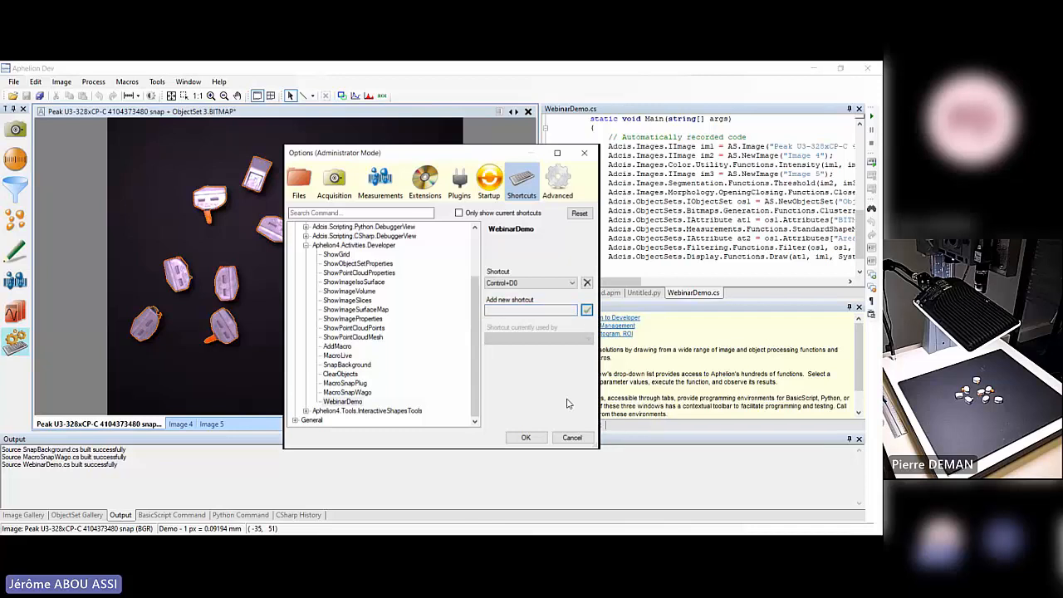
{"action": "left_click", "coordinate": [528, 438]}
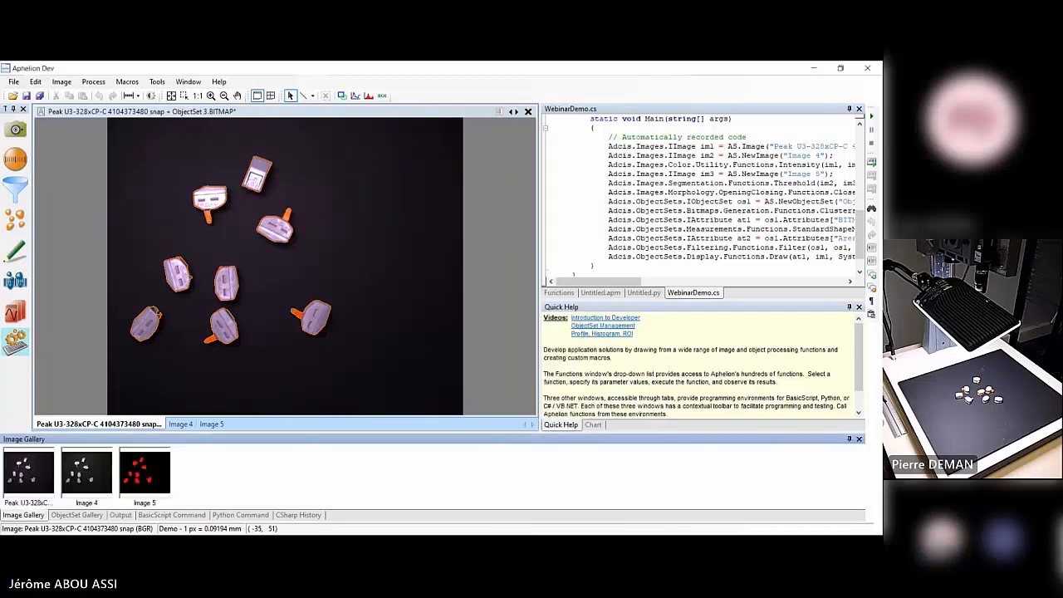
Close the remaining object set without saving and rerun the WebinarDemo macro on the camera snap.
{"action": "left_click", "coordinate": [76, 515]}
{"action": "right_click", "coordinate": [33, 462]}
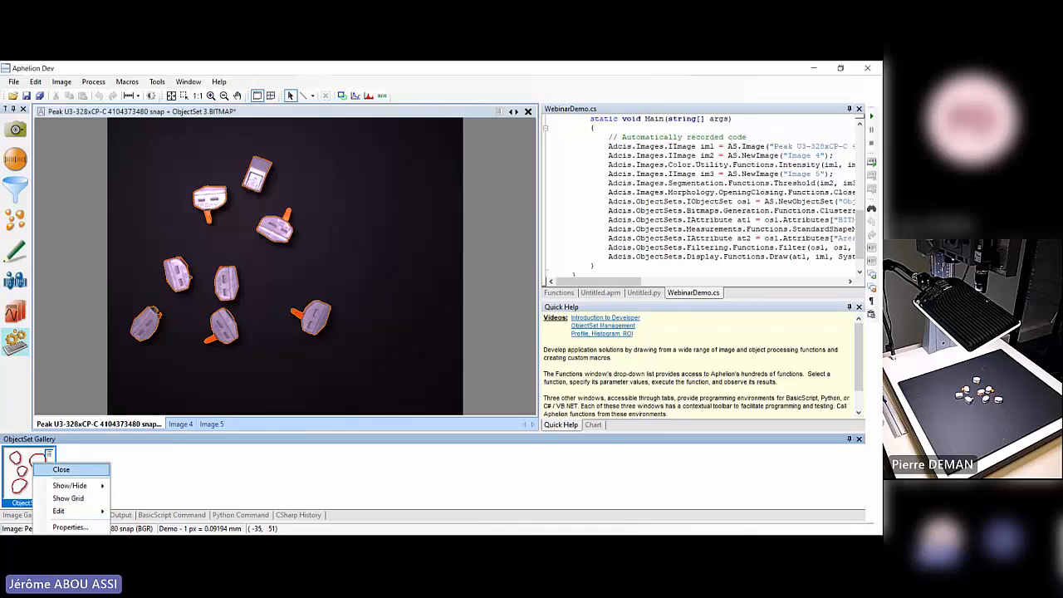
{"action": "left_click", "coordinate": [61, 469]}
{"action": "left_click", "coordinate": [538, 363]}
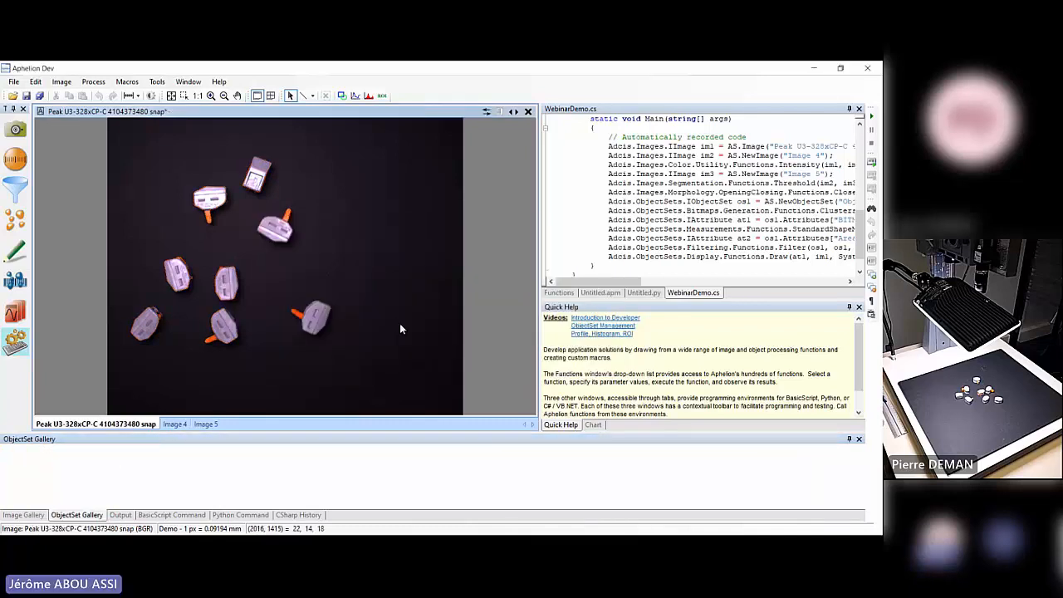
{"action": "key", "text": "F5"}
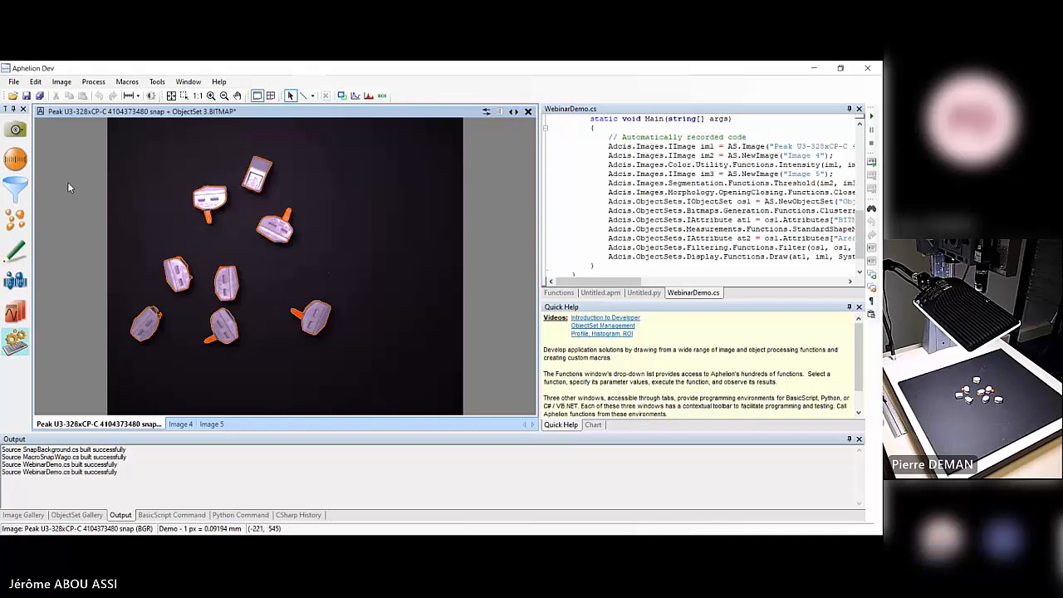
Start the live camera view in the acquisition settings and run the SnapBackground macro to capture the empty background.
{"action": "left_click", "coordinate": [16, 128]}
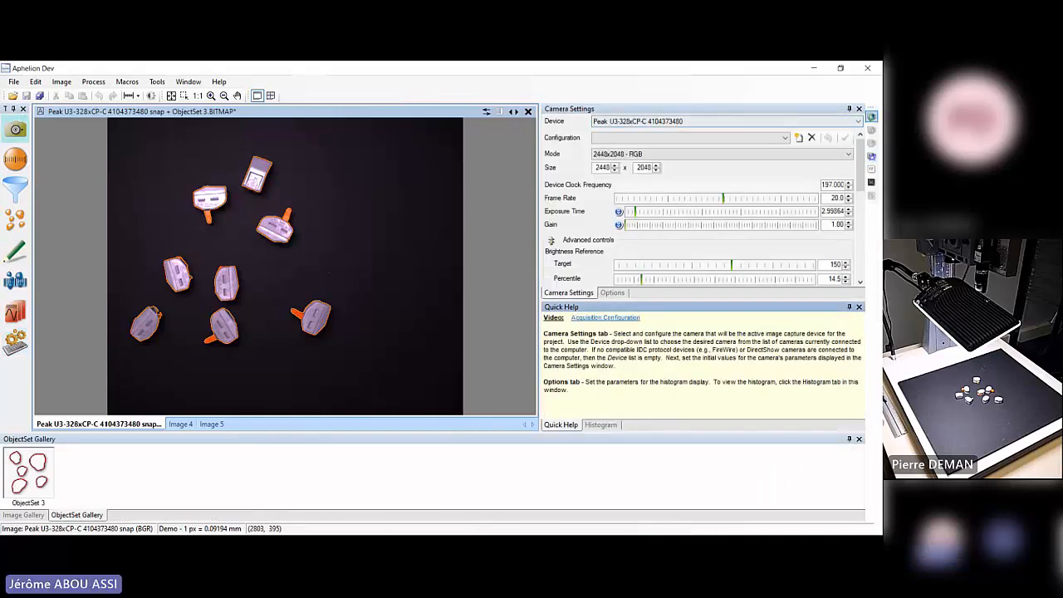
{"action": "double_click", "coordinate": [414, 266]}
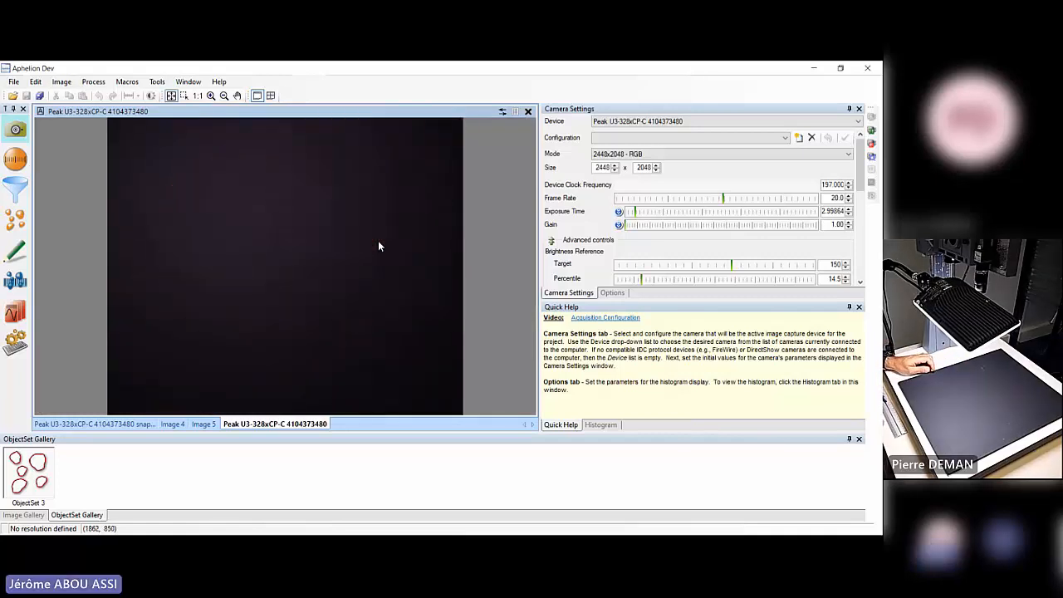
{"action": "left_click", "coordinate": [378, 242]}
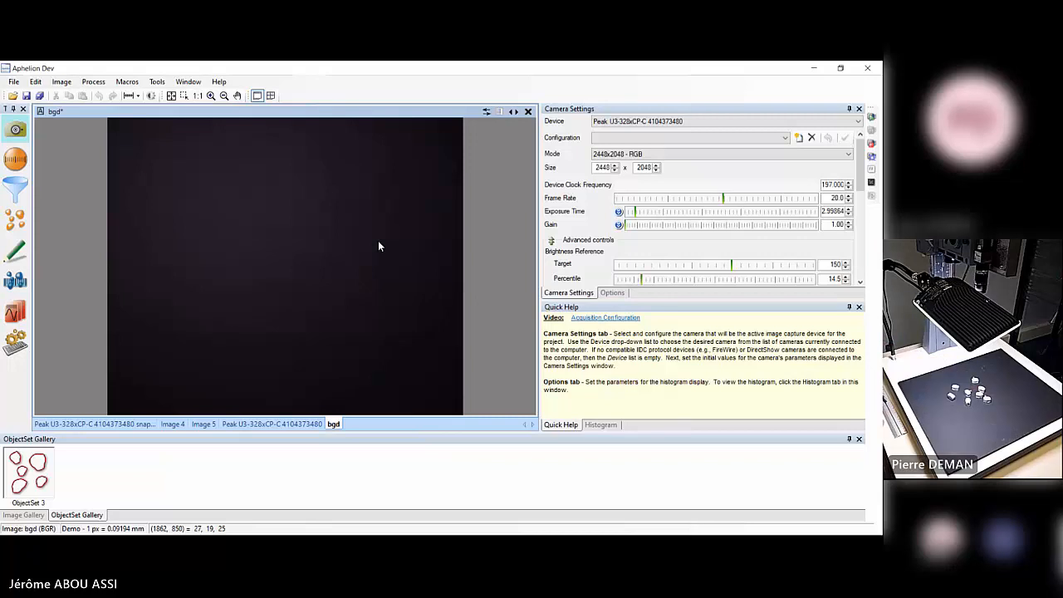
Run the MacroSnapWago macro on the connectors and the MacroSnapPlug macro on the wall plugs, dismissing each count message.
{"action": "left_click", "coordinate": [379, 241]}
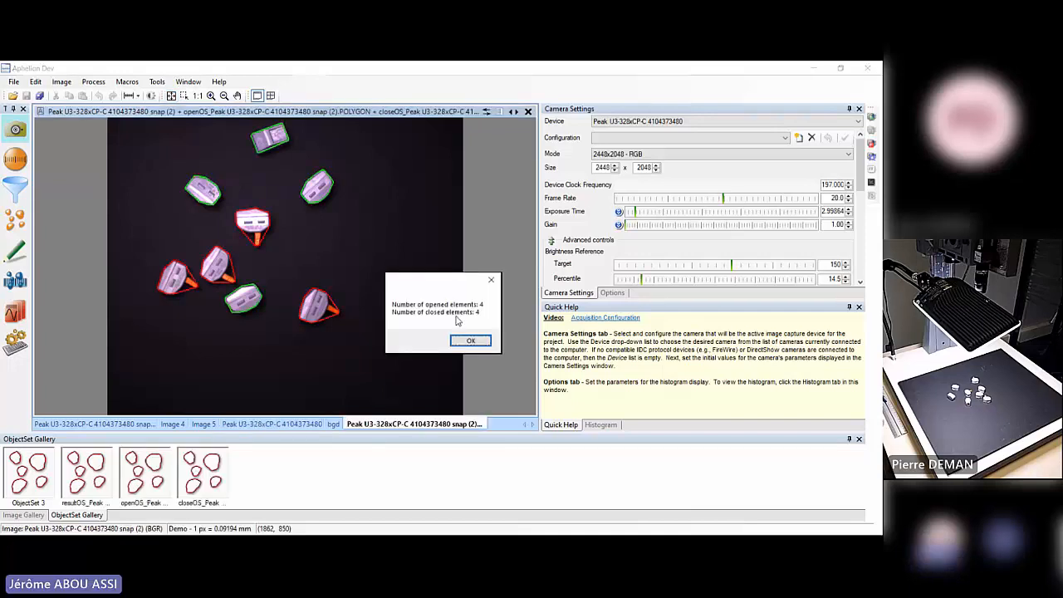
{"action": "left_click", "coordinate": [470, 340]}
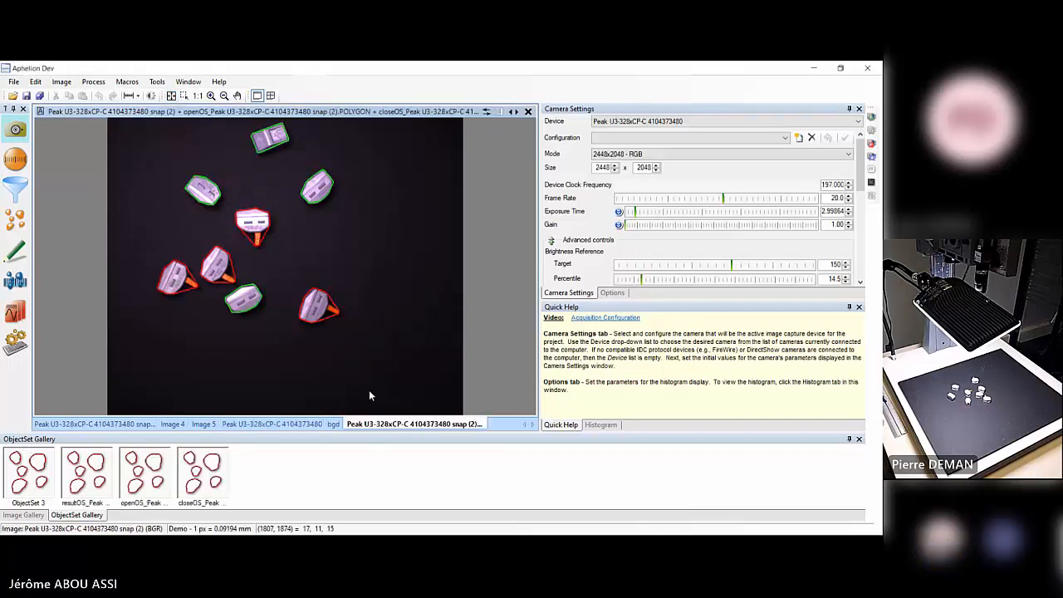
{"action": "left_click", "coordinate": [317, 425]}
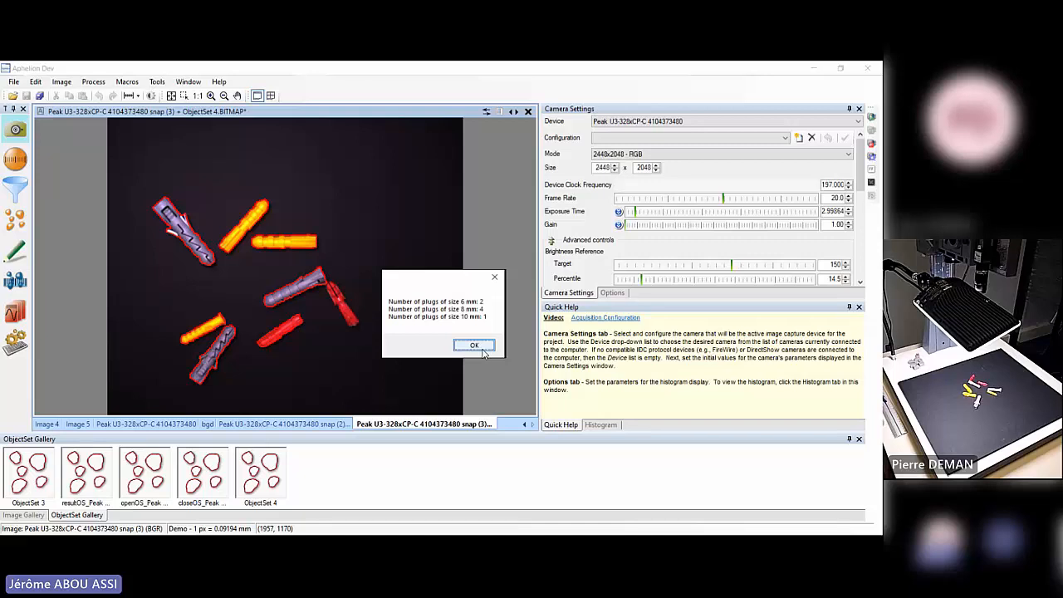
{"action": "left_click", "coordinate": [481, 346]}
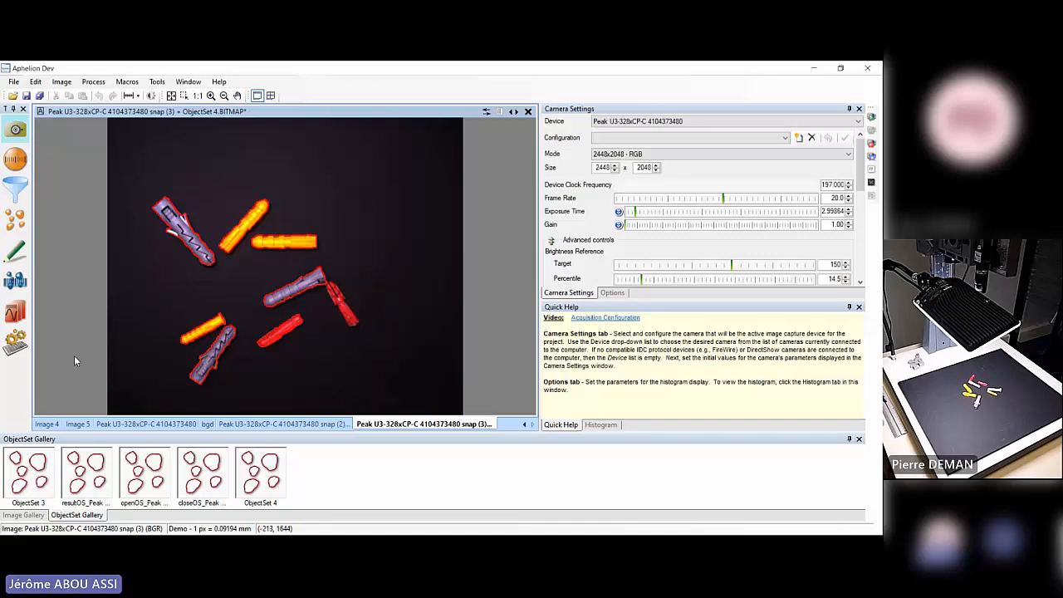
Copy the recorded code from WebinarDemo.cs, close Aphelion Dev and paste it into the Image Processing block of Program.cs in Visual Studio's ProdWebinar project.
{"action": "left_click", "coordinate": [15, 340]}
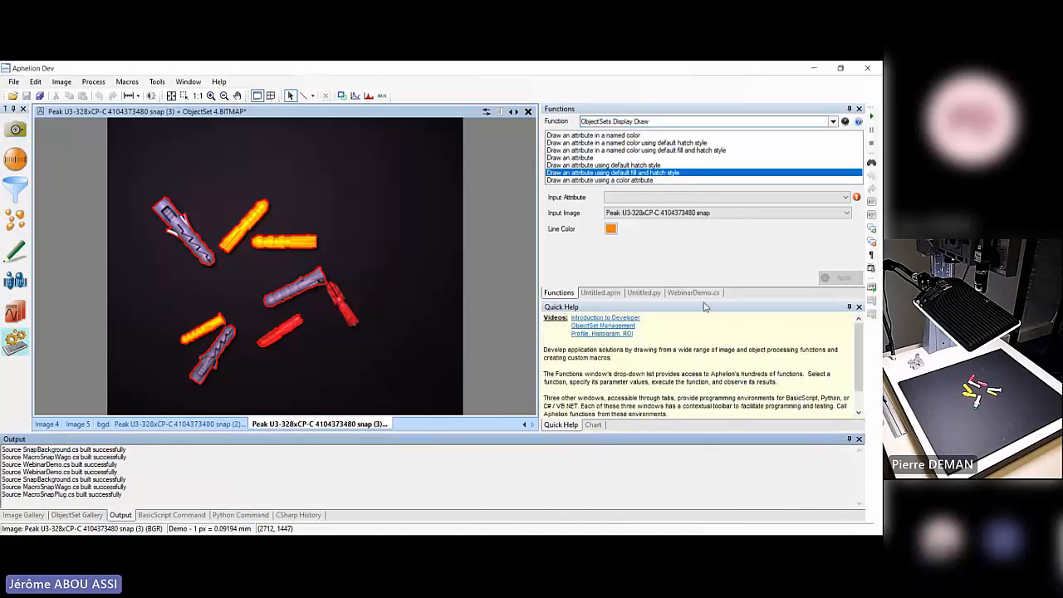
{"action": "left_click", "coordinate": [702, 293]}
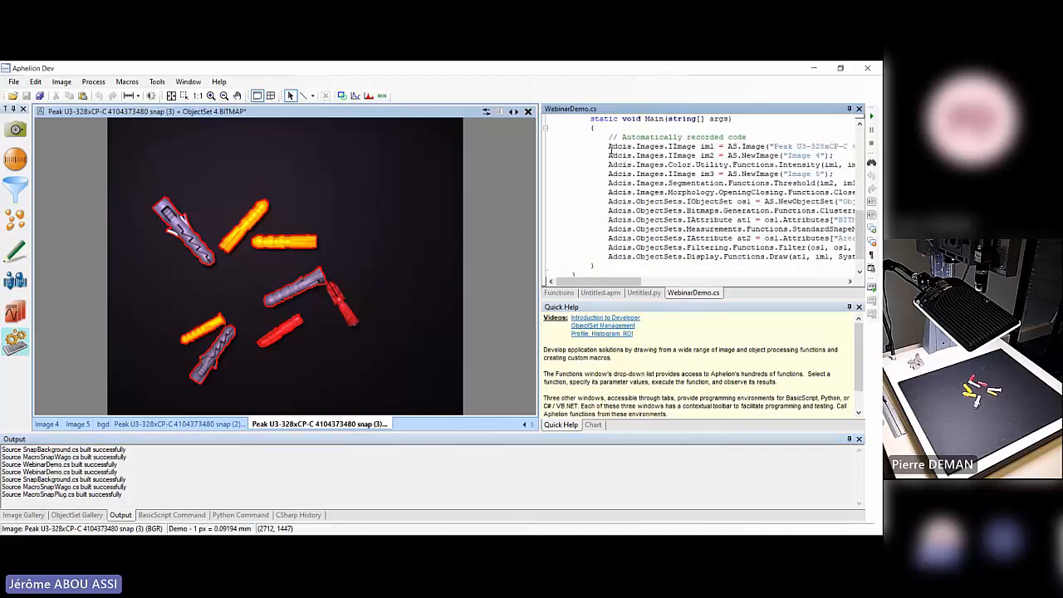
{"action": "mouse_move", "coordinate": [609, 150]}
{"action": "left_mouse_down"}
{"action": "mouse_move", "coordinate": [600, 255]}
{"action": "mouse_move", "coordinate": [586, 268]}
{"action": "left_mouse_up"}
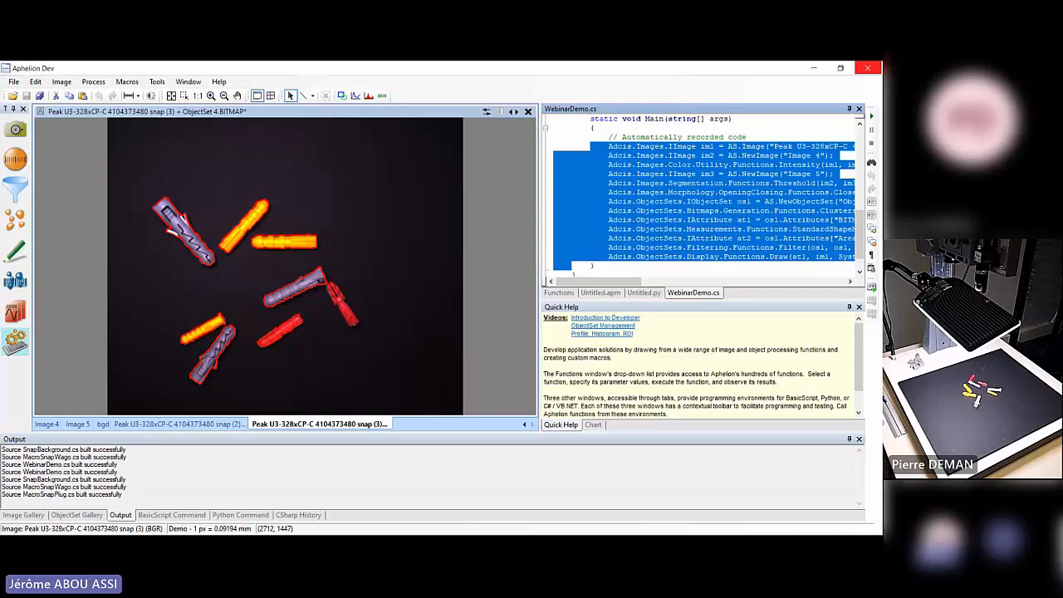
{"action": "left_click", "coordinate": [867, 67]}
{"action": "left_click", "coordinate": [538, 361]}
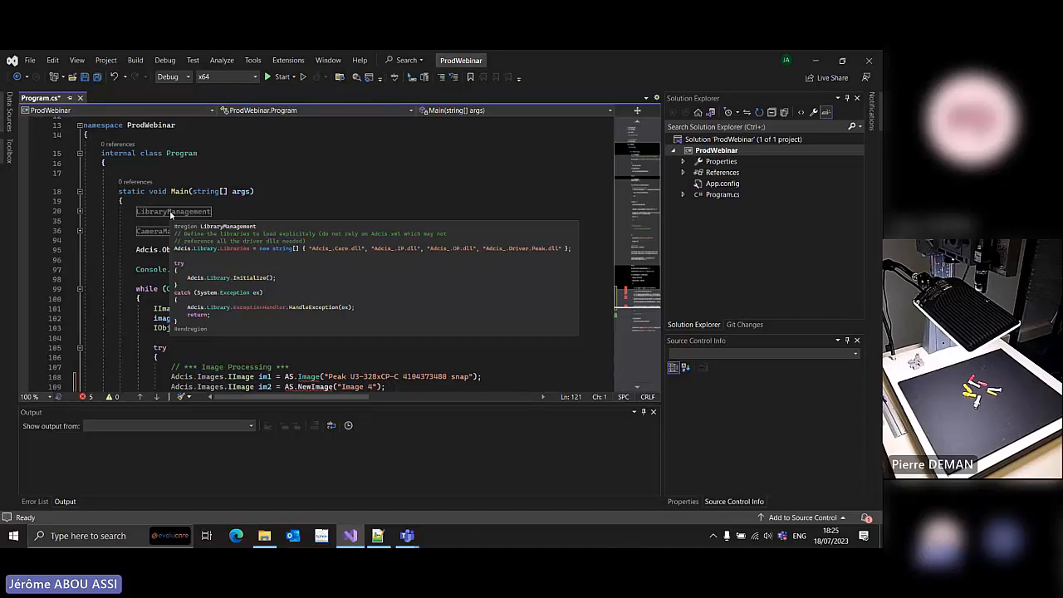
Examine the LibraryManagement and CameraManagement regions, the image processing block and the result output code in Program.cs, widening the editor pane.
{"action": "mouse_move", "coordinate": [151, 236]}
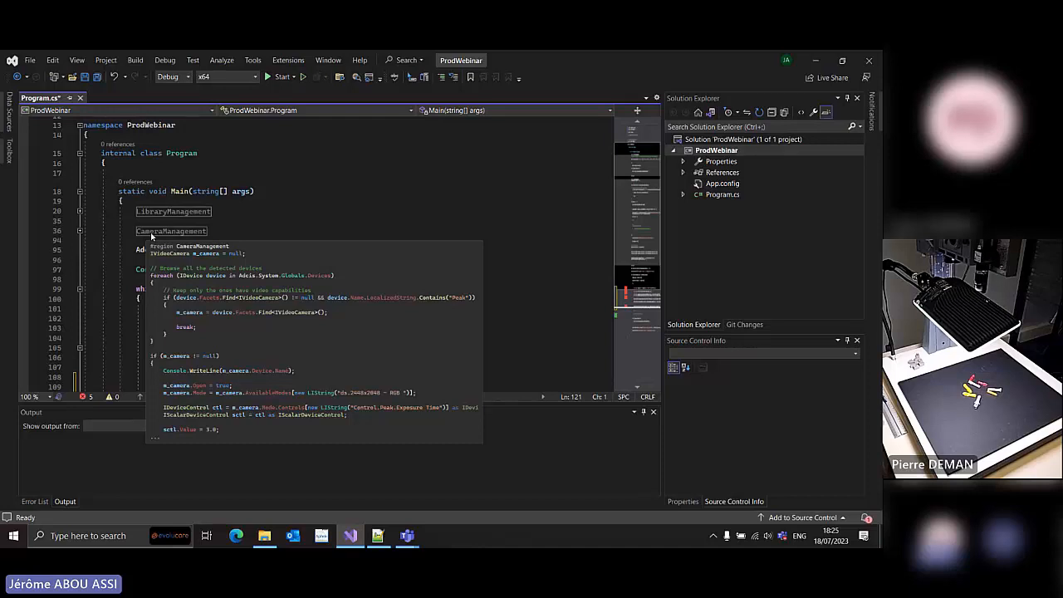
{"action": "scroll", "coordinate": [343, 215], "scroll_direction": "down", "scroll_amount": 5}
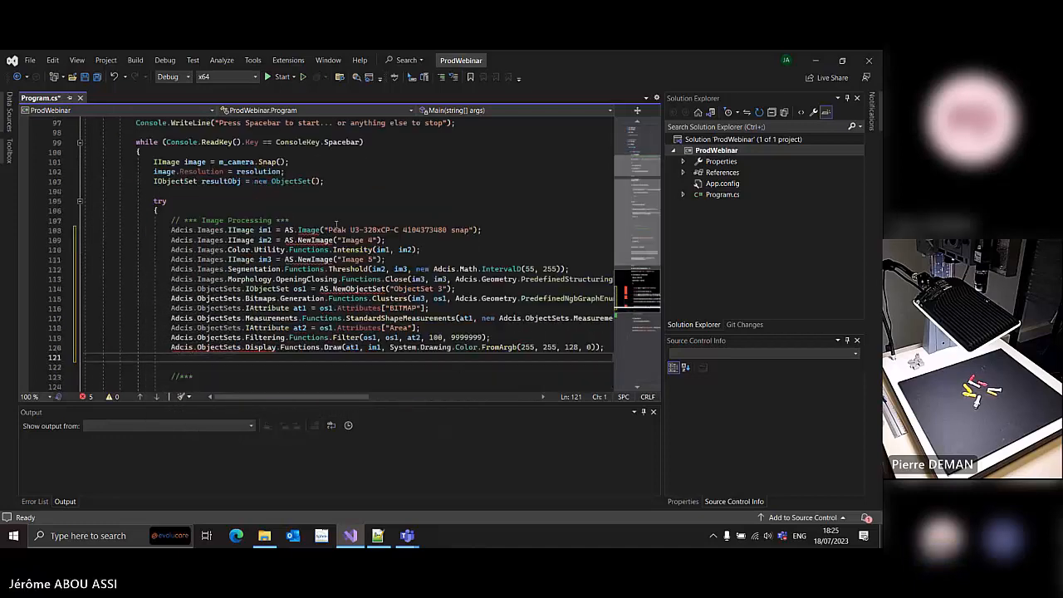
{"action": "scroll", "coordinate": [342, 211], "scroll_direction": "down", "scroll_amount": 1}
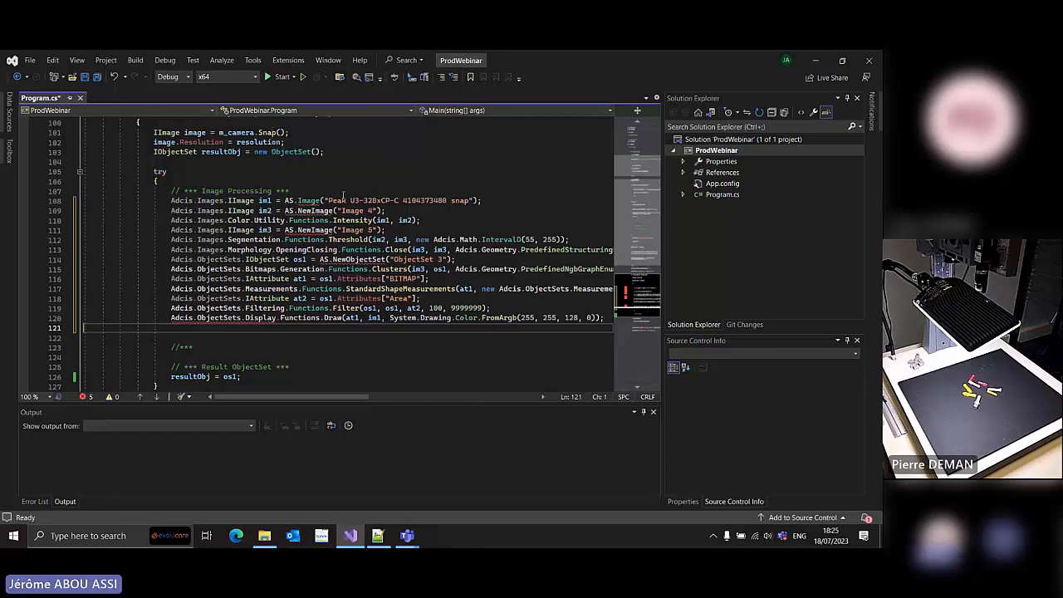
{"action": "scroll", "coordinate": [343, 195], "scroll_direction": "down", "scroll_amount": 1}
{"action": "scroll", "coordinate": [321, 239], "scroll_direction": "down", "scroll_amount": 3}
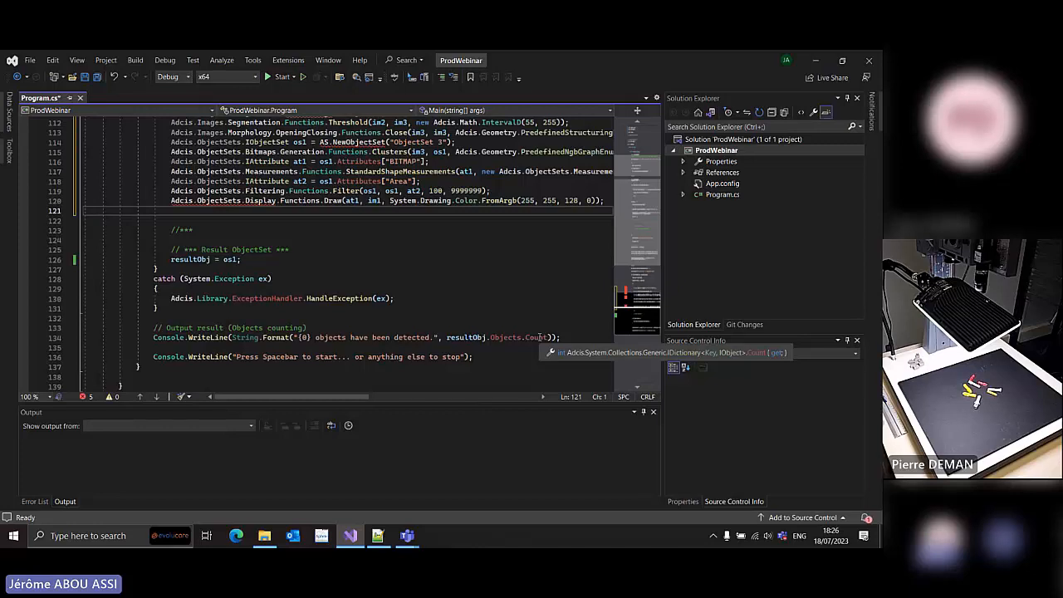
{"action": "scroll", "coordinate": [540, 337], "scroll_direction": "up", "scroll_amount": 4}
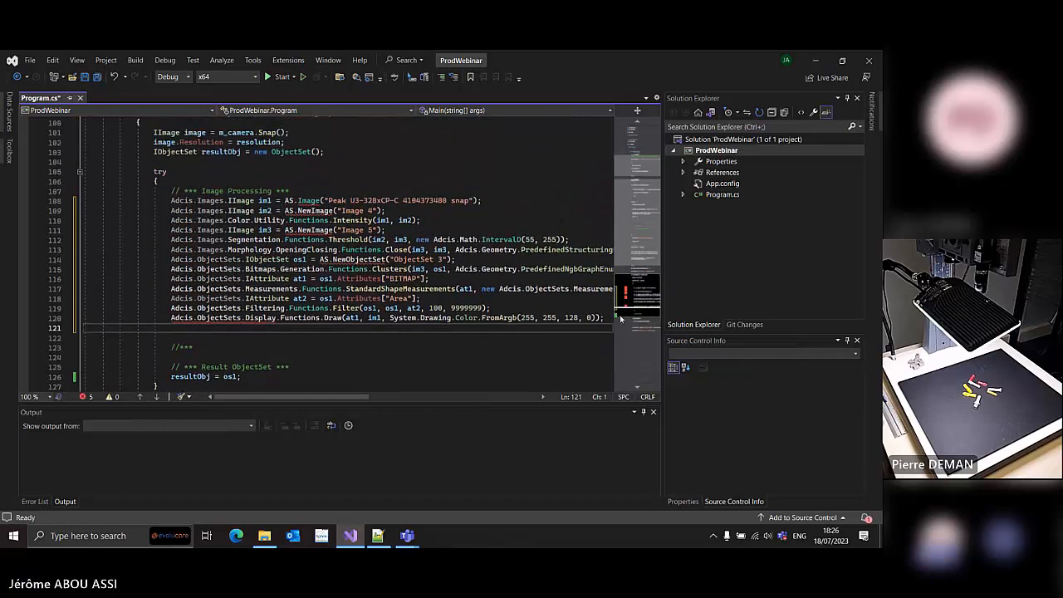
{"action": "left_click_drag", "start_coordinate": [662, 292], "coordinate": [685, 291]}
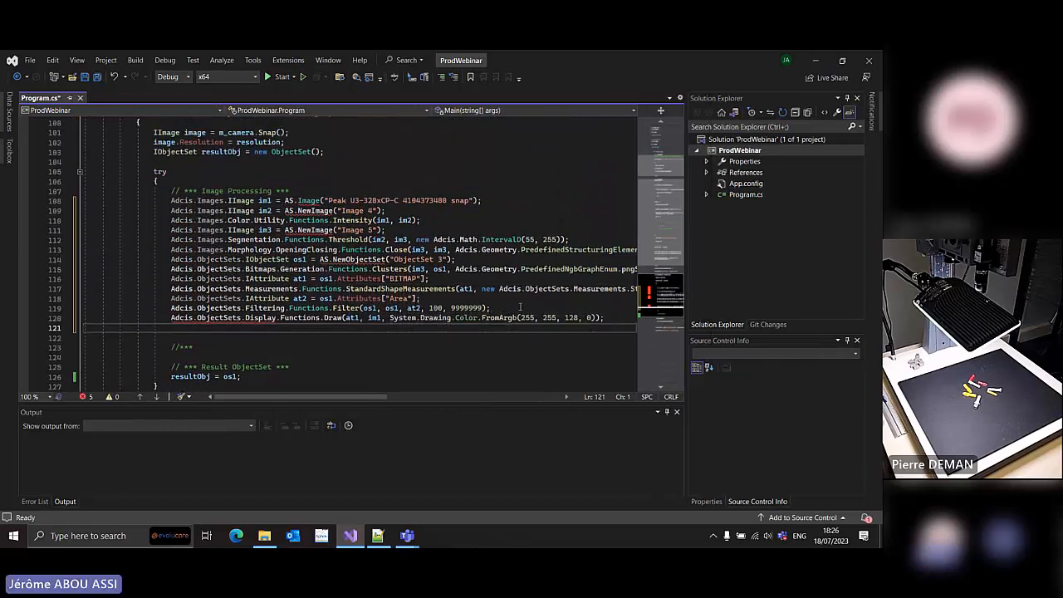
{"action": "left_click_drag", "start_coordinate": [328, 398], "coordinate": [339, 397]}
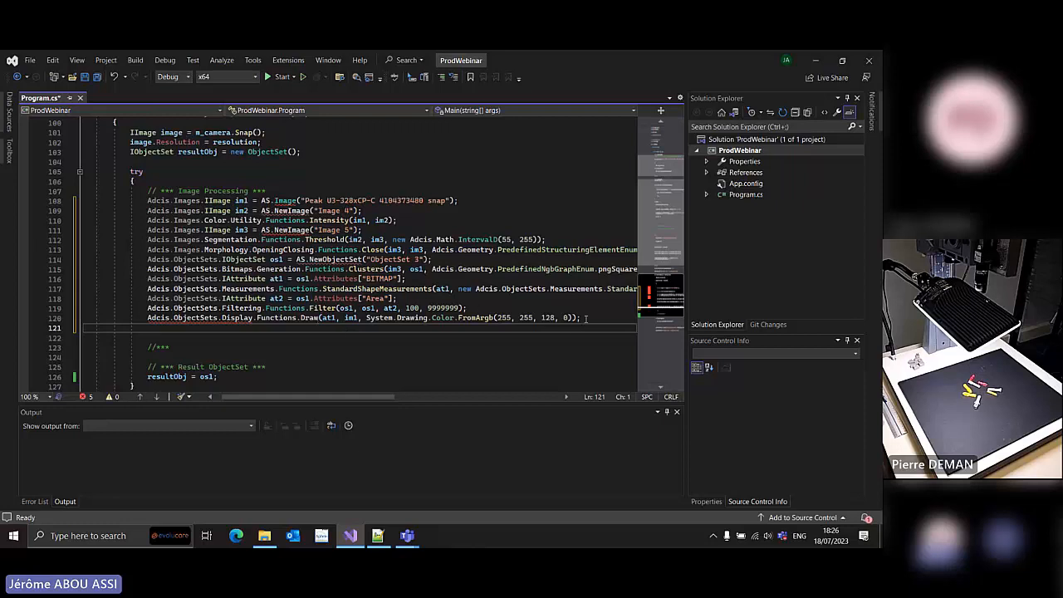
Delete the ObjectSets Display Draw line and assign the snapped variable image to im1 in the Image Processing block.
{"action": "left_click_drag", "start_coordinate": [586, 318], "coordinate": [586, 311]}
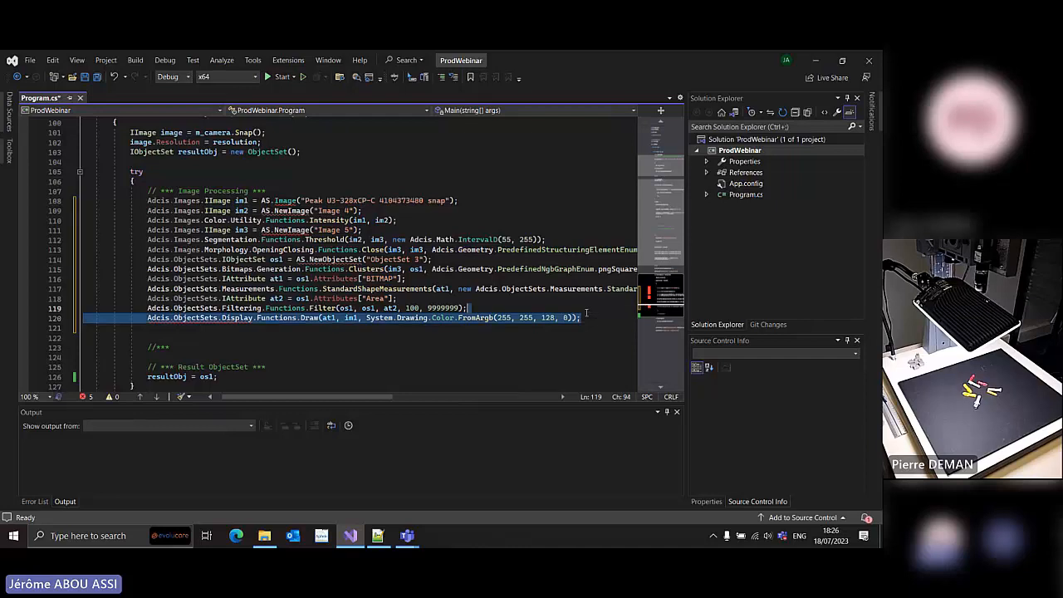
{"action": "key", "text": "BackSpace"}
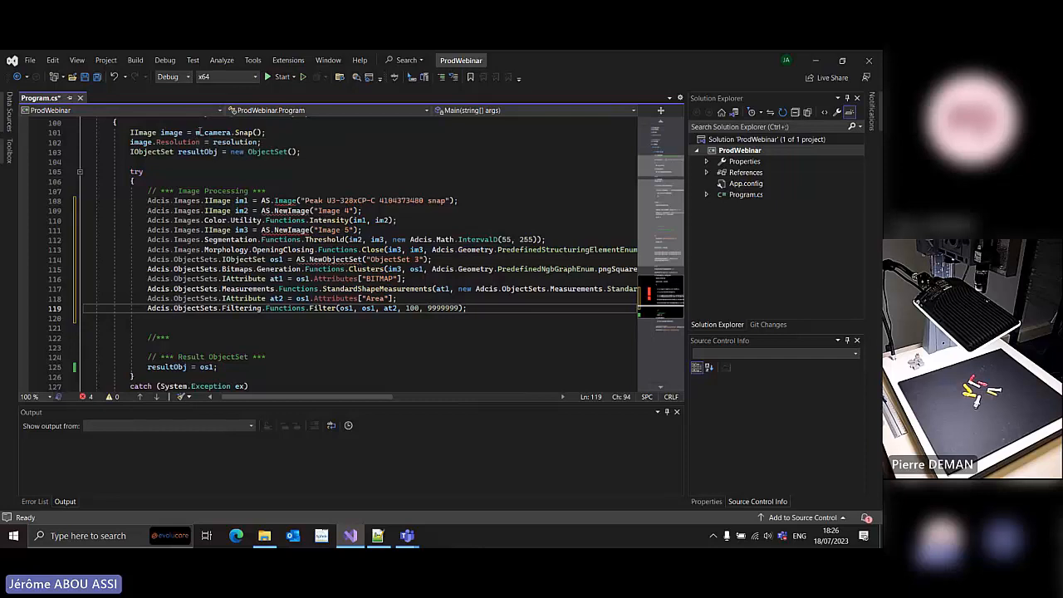
{"action": "left_click_drag", "start_coordinate": [261, 200], "coordinate": [451, 200]}
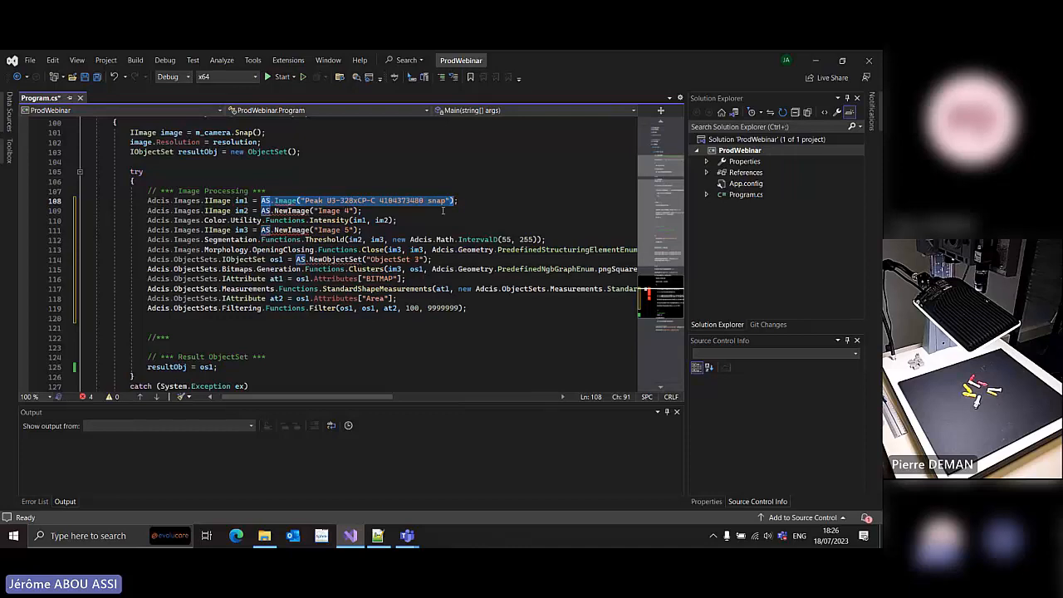
{"action": "type", "text": "image;"}
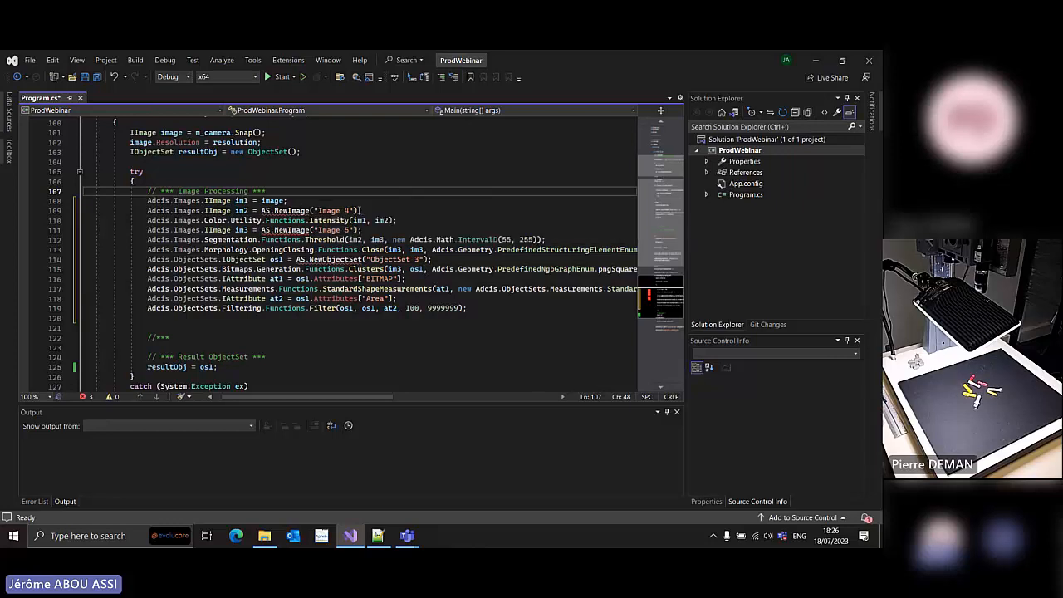
Replace the AS.NewImage calls for im2 and im3 with new Adcis.Images.Image().
{"action": "left_click", "coordinate": [359, 210]}
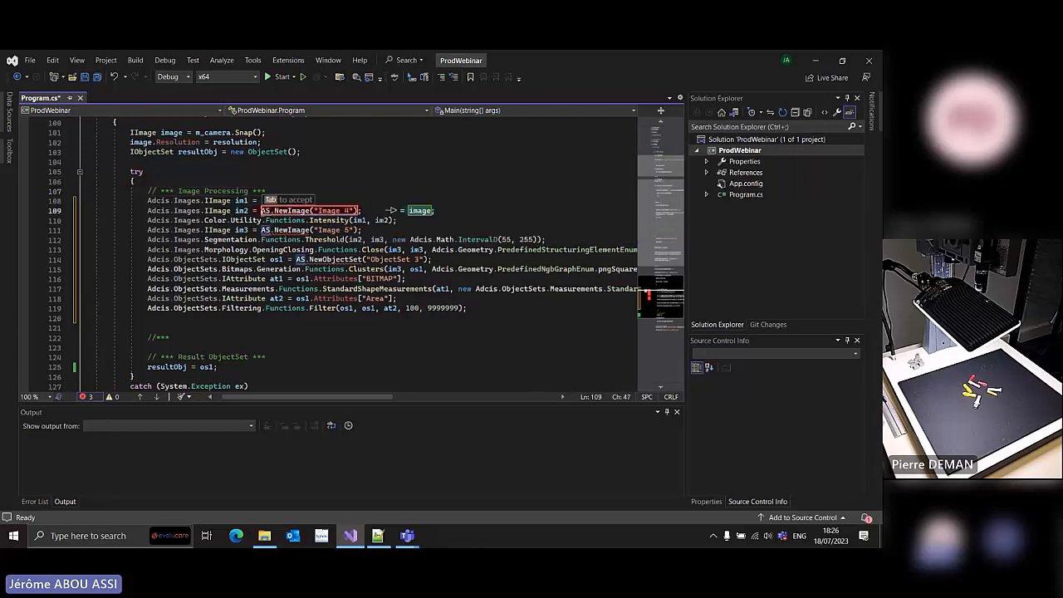
{"action": "type", "text": "new "}
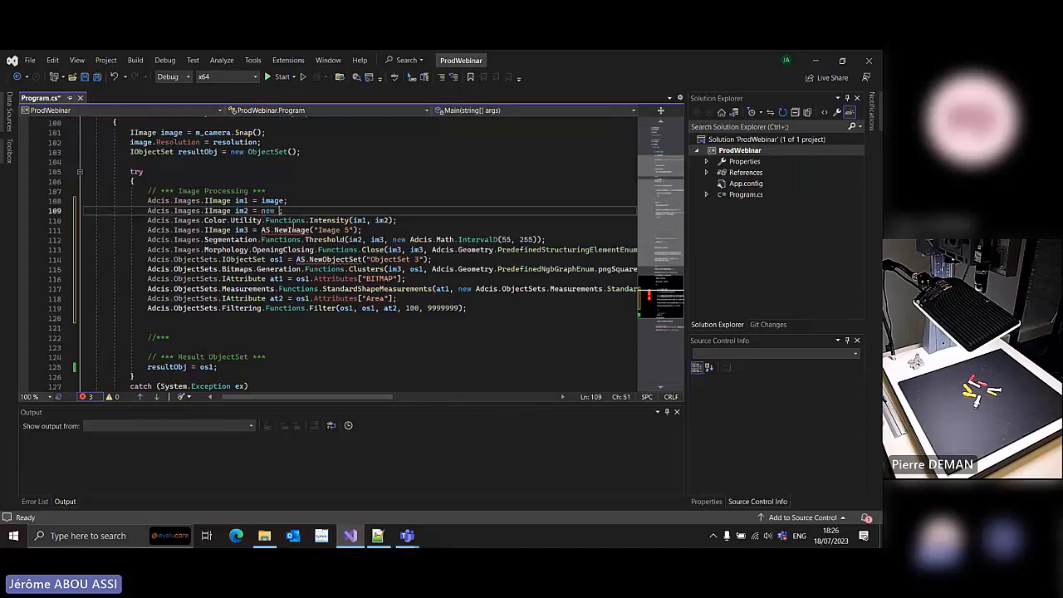
{"action": "type", "text": "Adcis."}
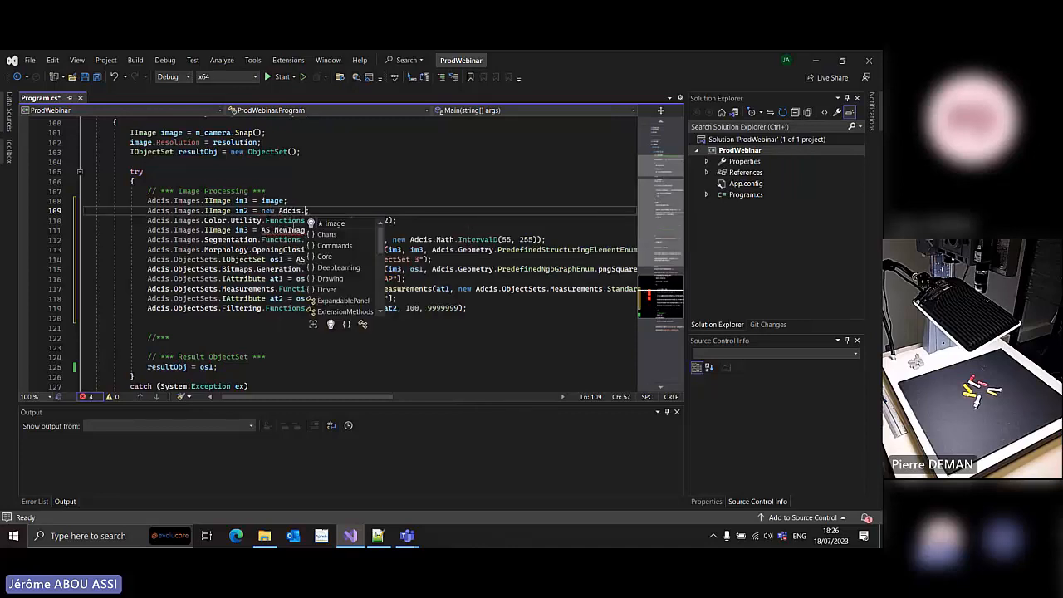
{"action": "type", "text": "Im"}
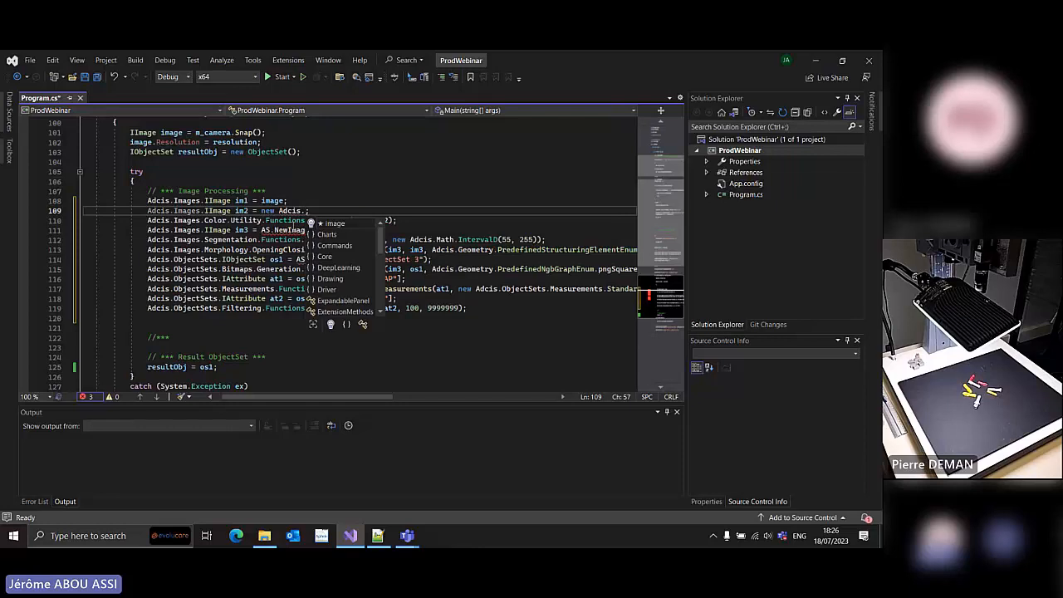
{"action": "type", "text": "ages.Image"}
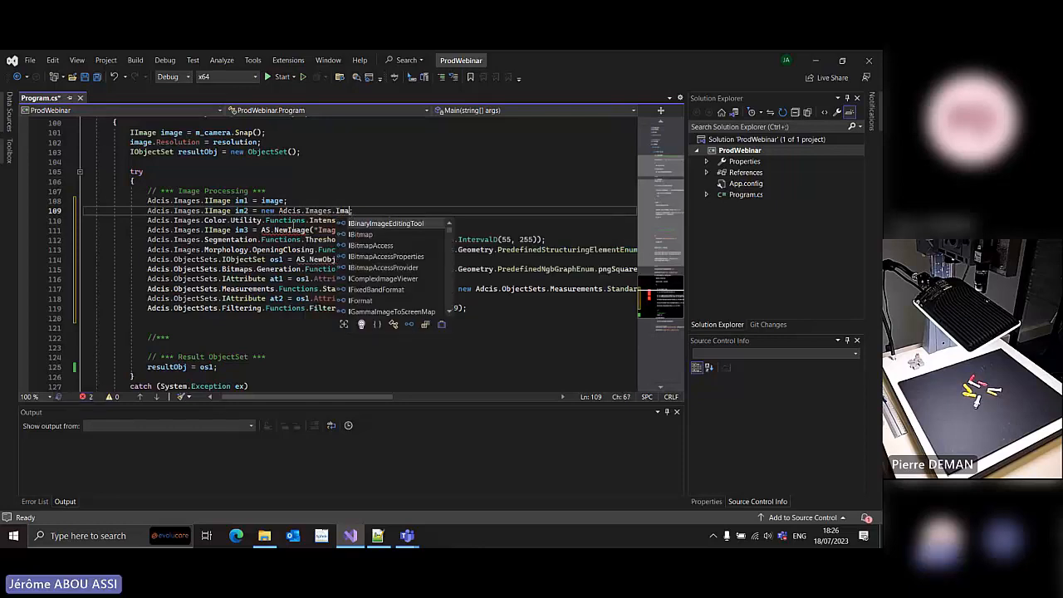
{"action": "type", "text": "()"}
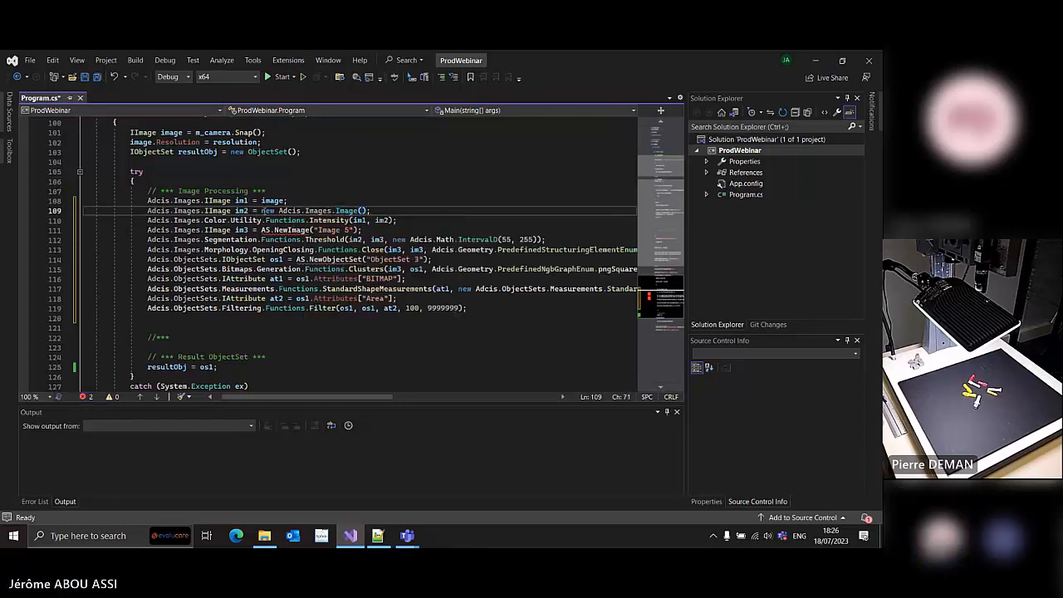
{"action": "left_click_drag", "start_coordinate": [261, 211], "coordinate": [366, 211]}
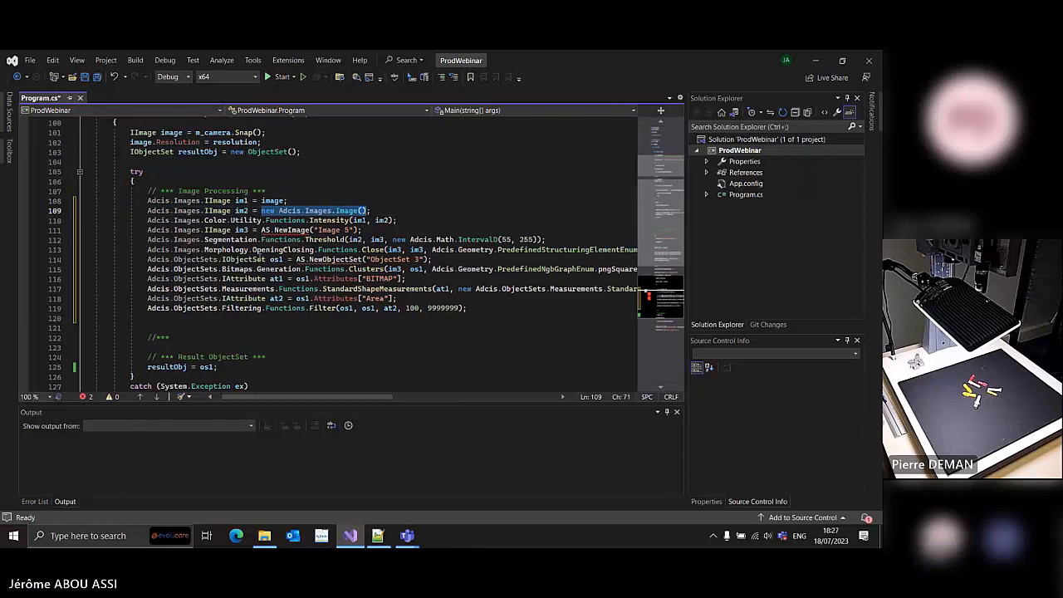
{"action": "left_click_drag", "start_coordinate": [262, 230], "coordinate": [358, 230]}
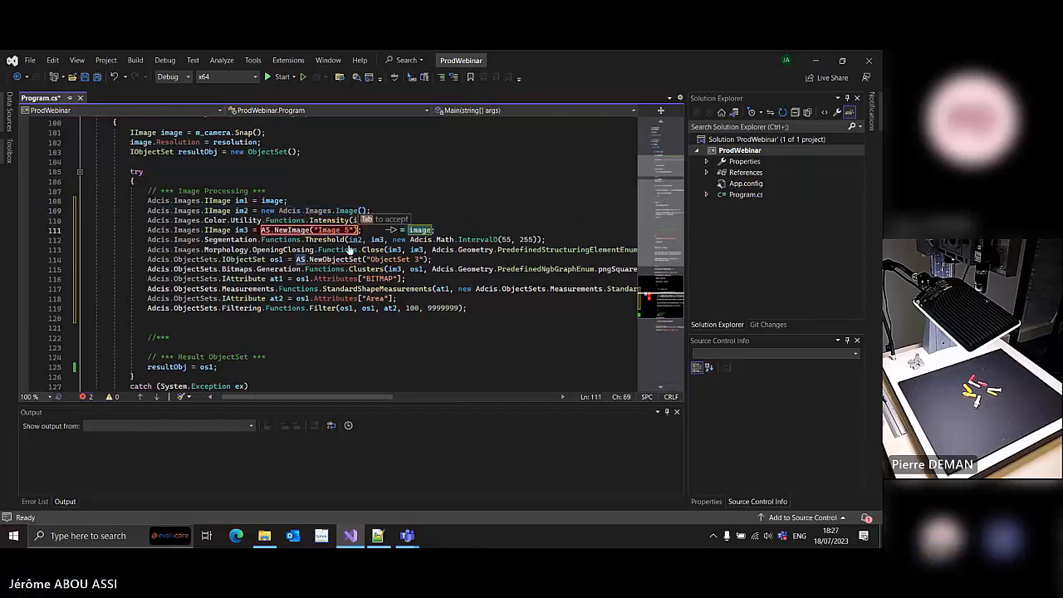
{"action": "key", "text": "Tab"}
Replace the AS.NewObjectSet call for os1 with new ObjectSet() and check the surrounding code.
{"action": "left_click_drag", "start_coordinate": [295, 259], "coordinate": [430, 260]}
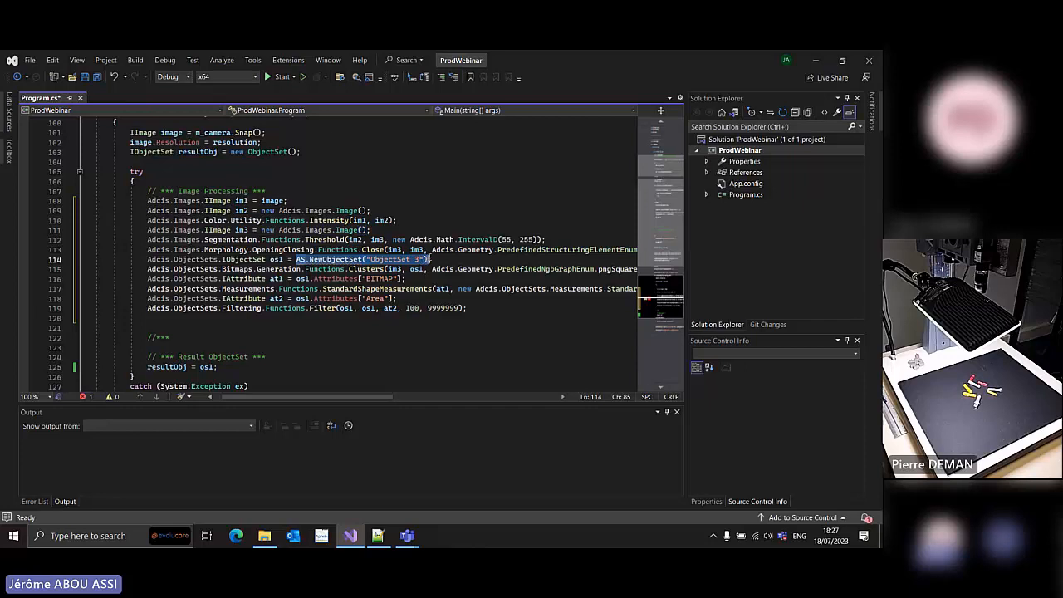
{"action": "type", "text": "new "}
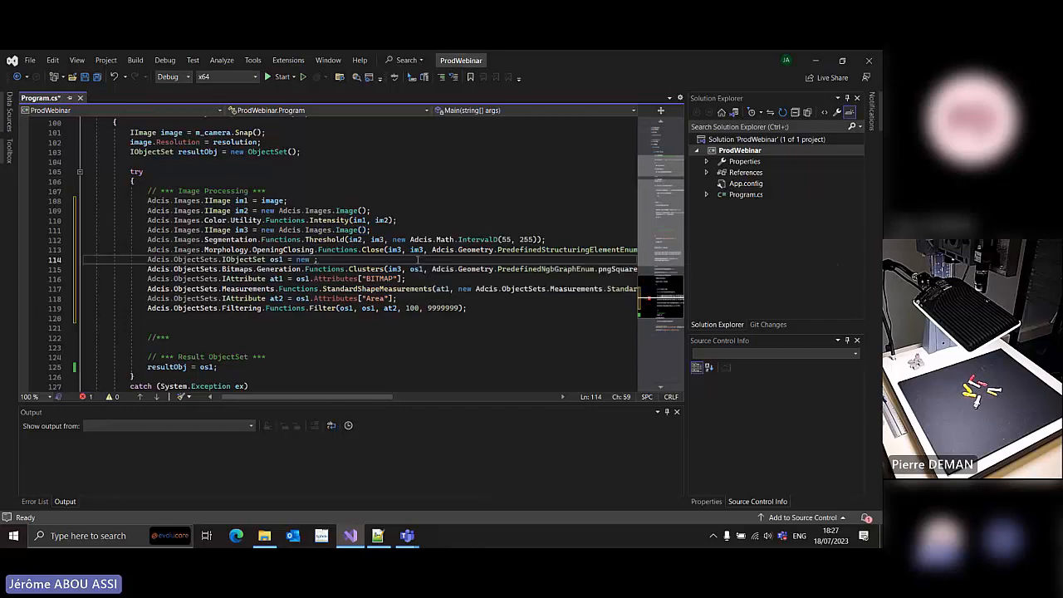
{"action": "type", "text": "ObjectSet"}
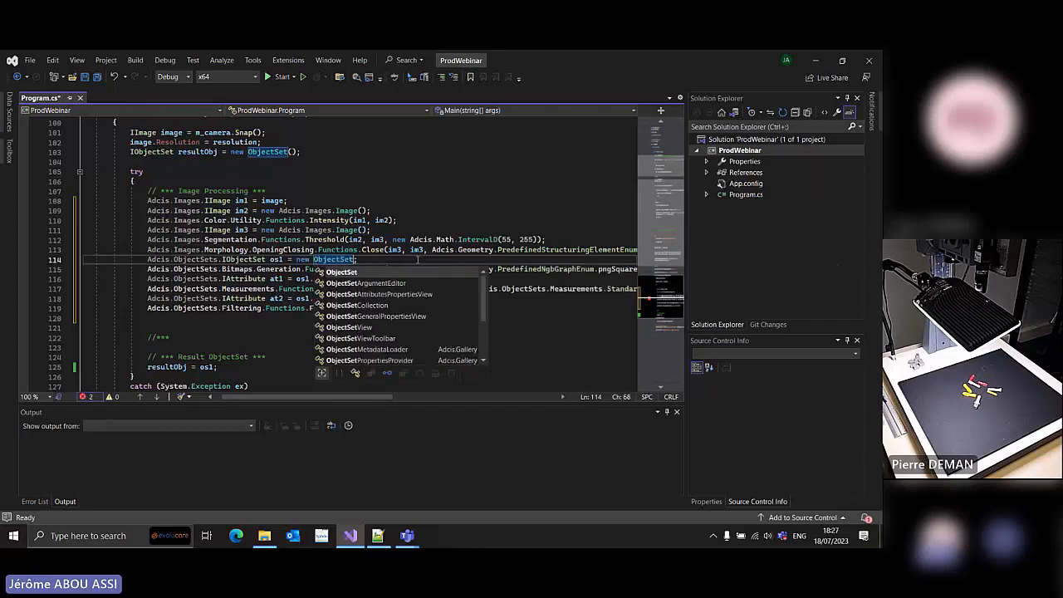
{"action": "type", "text": "()"}
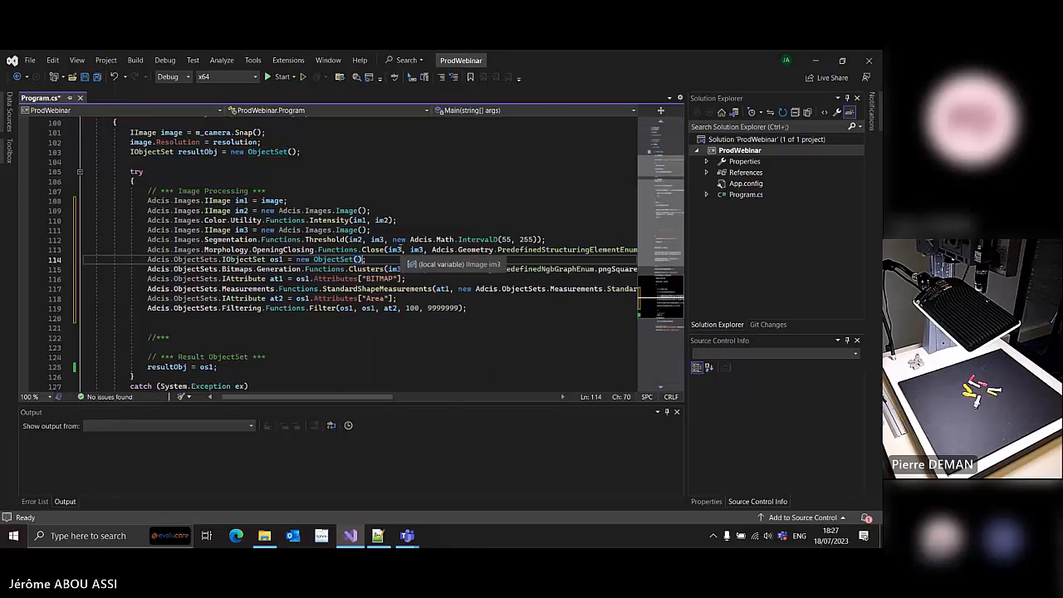
{"action": "scroll", "coordinate": [397, 254], "scroll_direction": "down", "scroll_amount": 2}
{"action": "scroll", "coordinate": [286, 185], "scroll_direction": "up", "scroll_amount": 2}
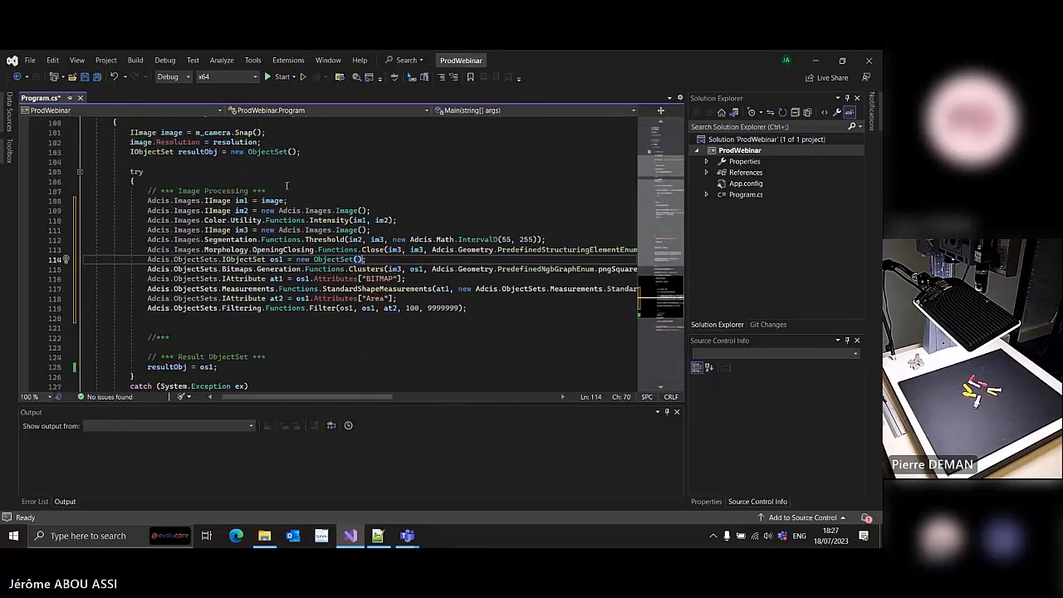
Start the ProdWebinar program in debug mode and trigger three object-counting captures from its console.
{"action": "left_click", "coordinate": [282, 76]}
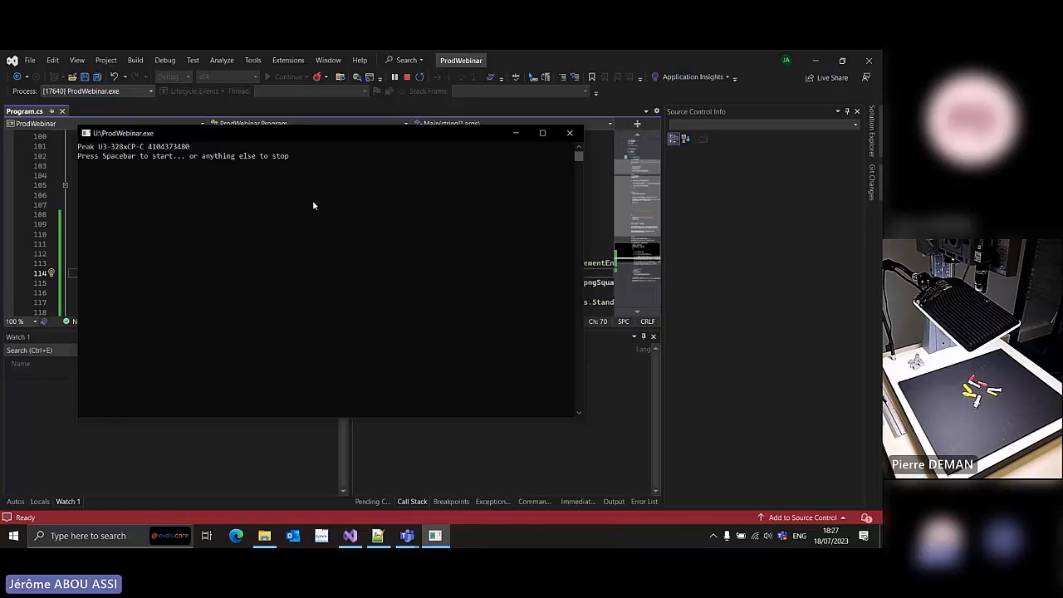
{"action": "key", "text": "space"}
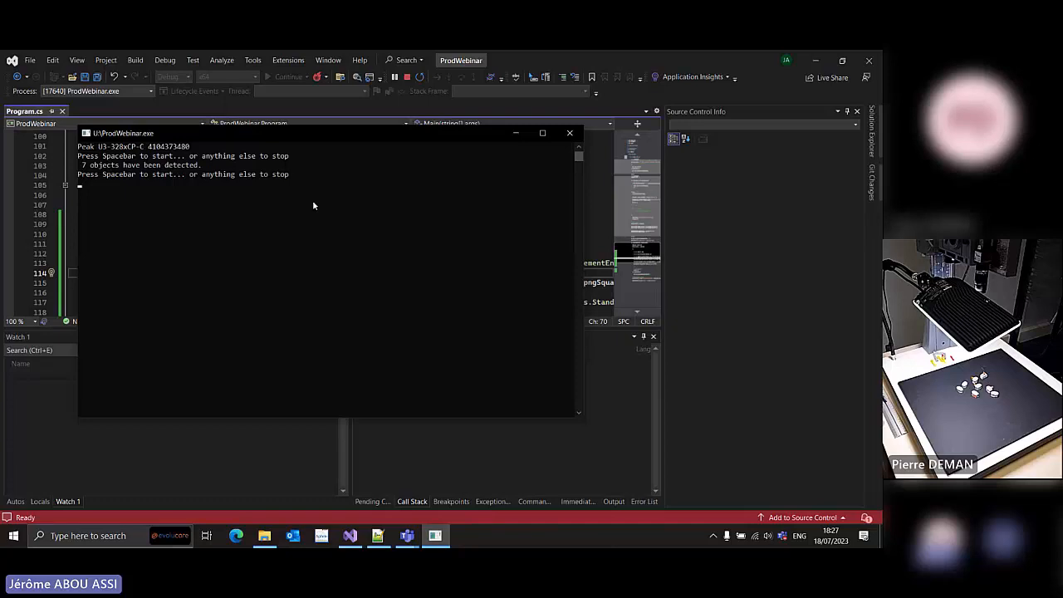
{"action": "key", "text": "space"}
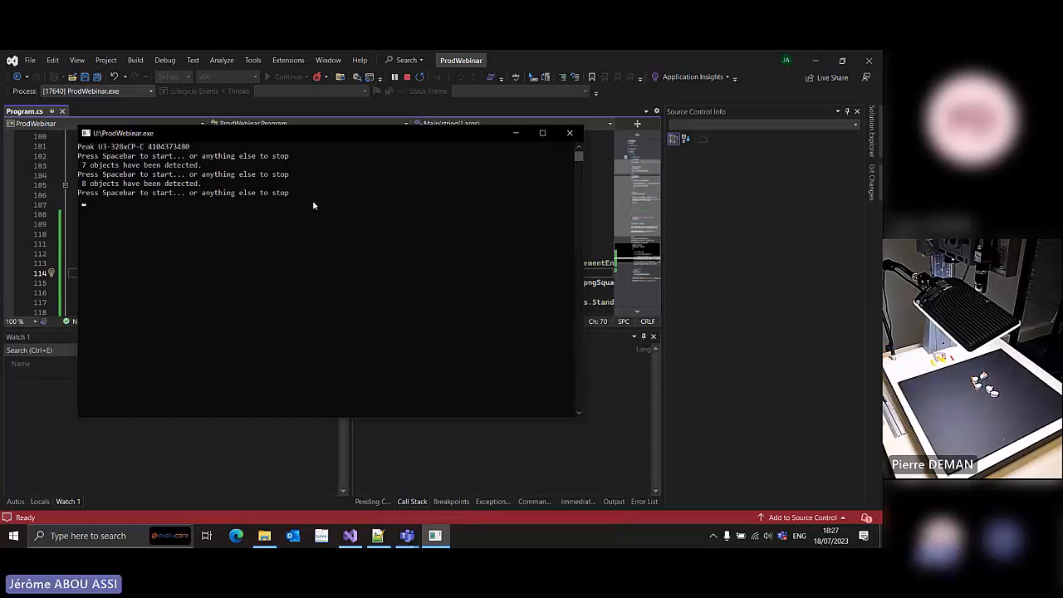
{"action": "key", "text": "space"}
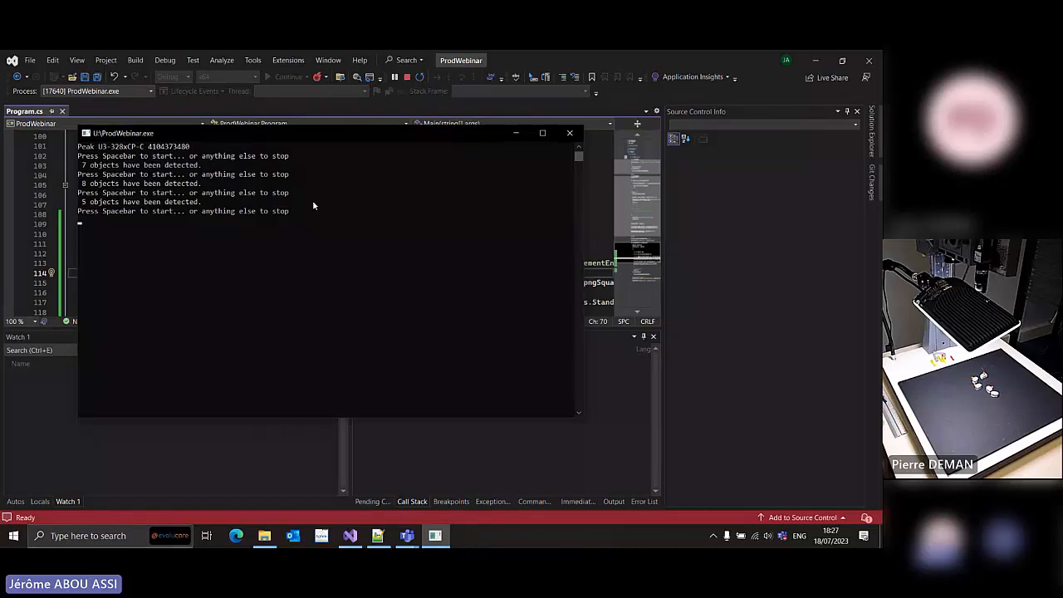